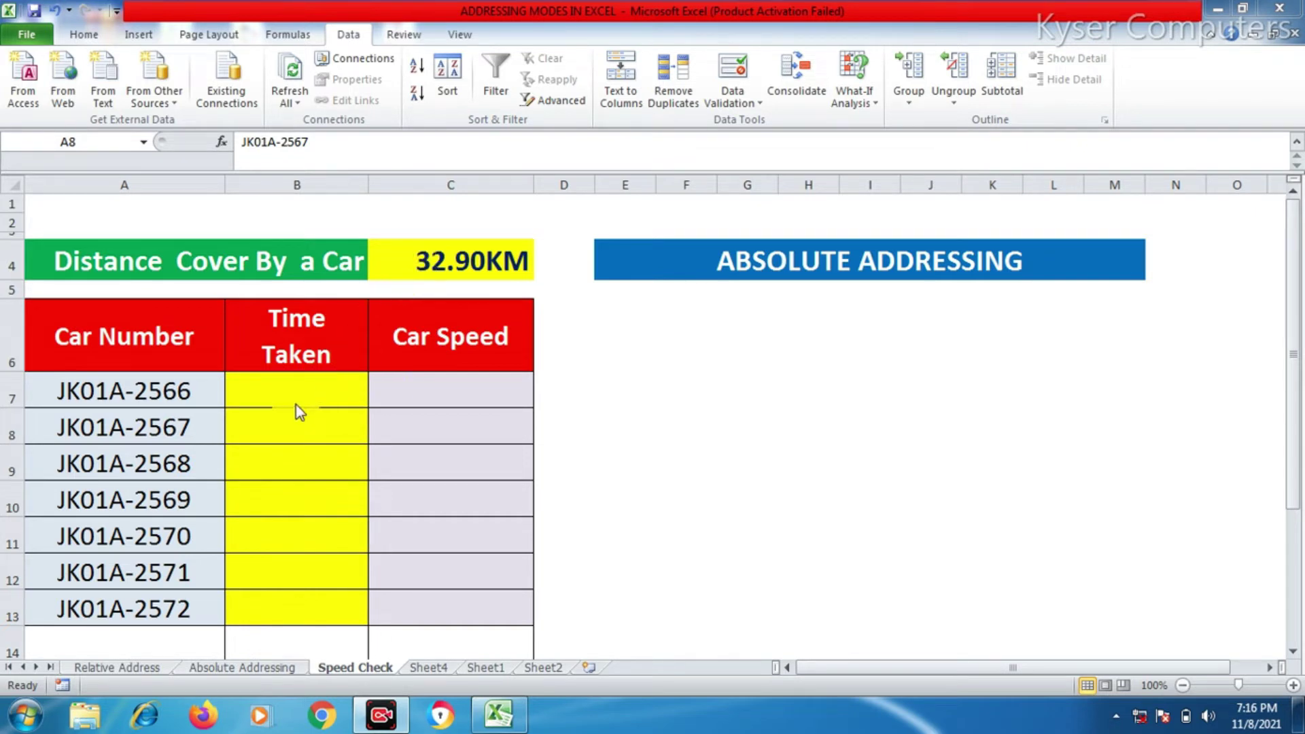
# - Enter times of 2, 1 and 3 hours for the first three cars in B7:B9
pyautogui.click(308, 385)
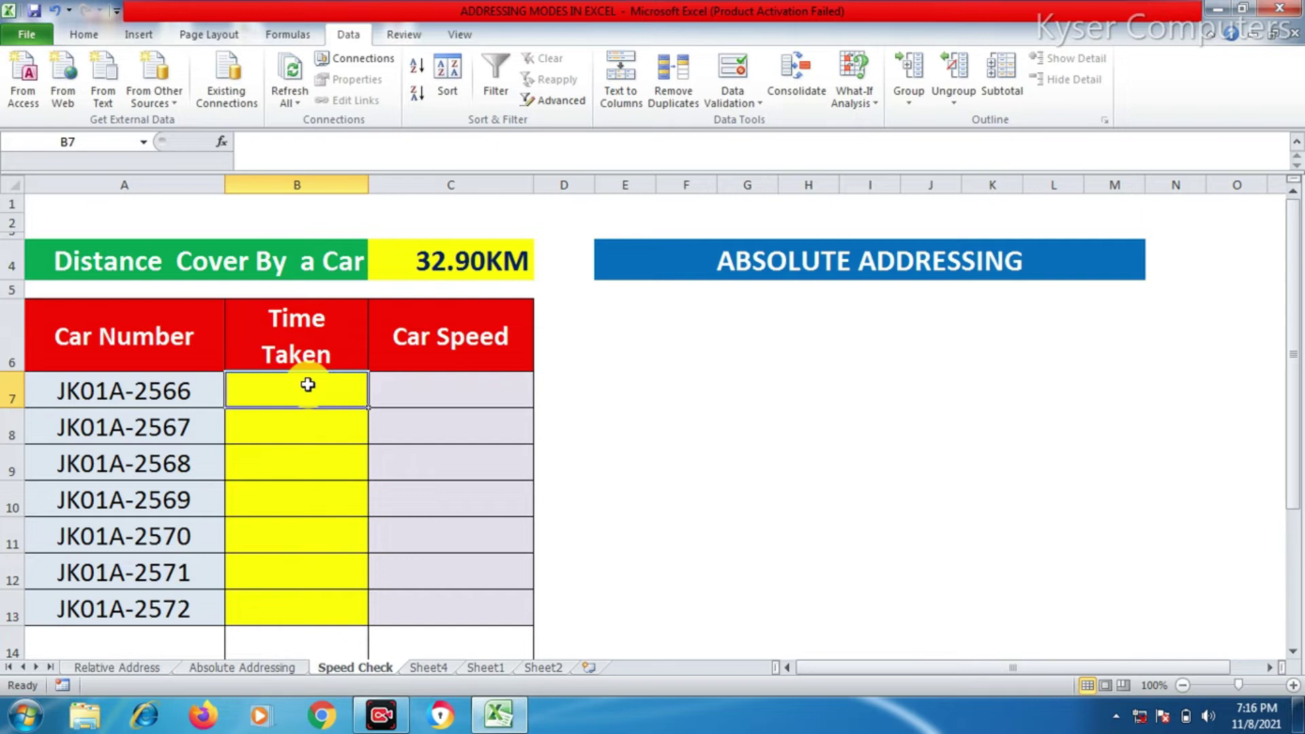
pyautogui.write('2')
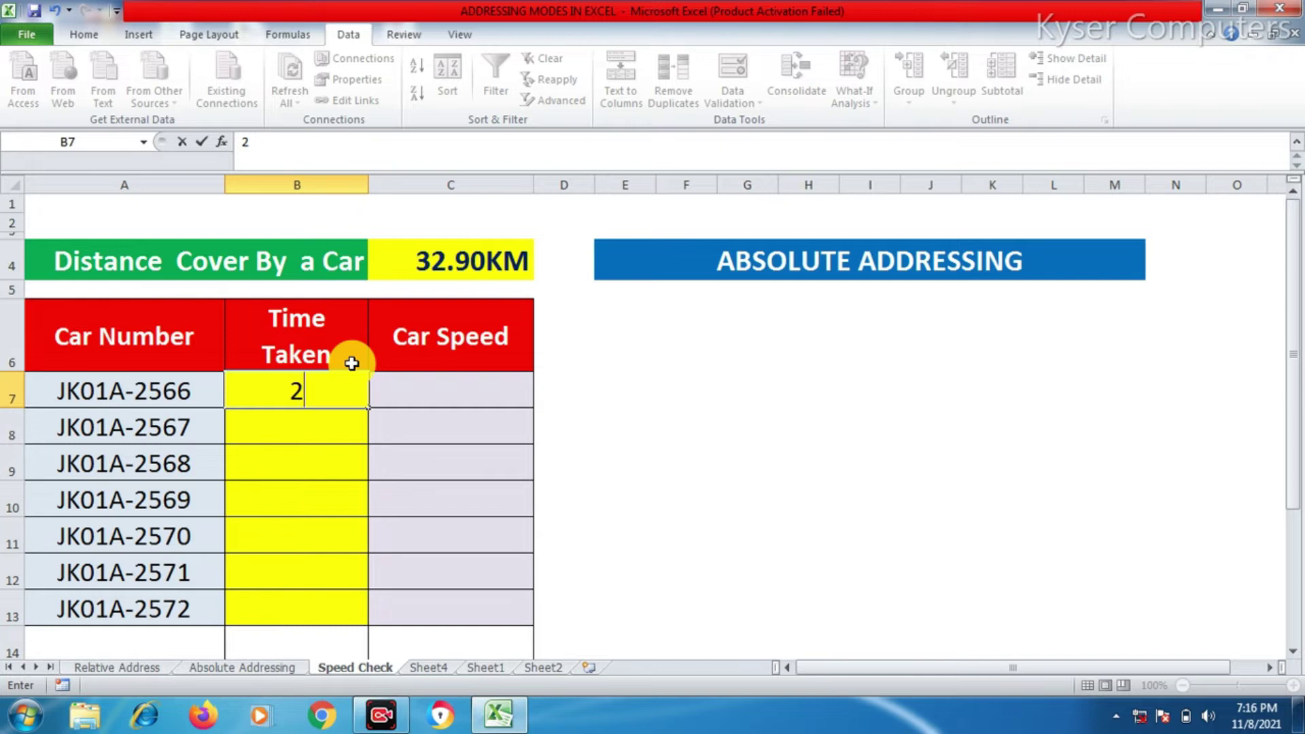
pyautogui.press('Return')
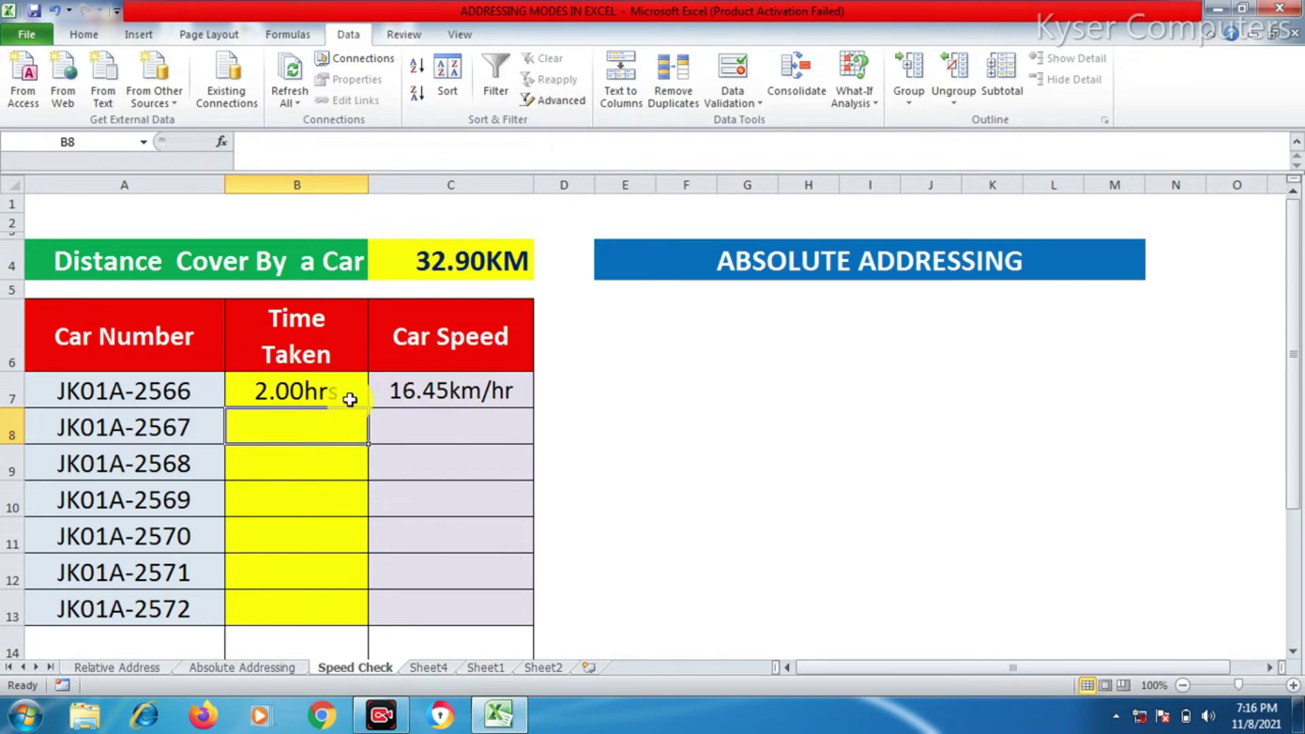
pyautogui.write('1')
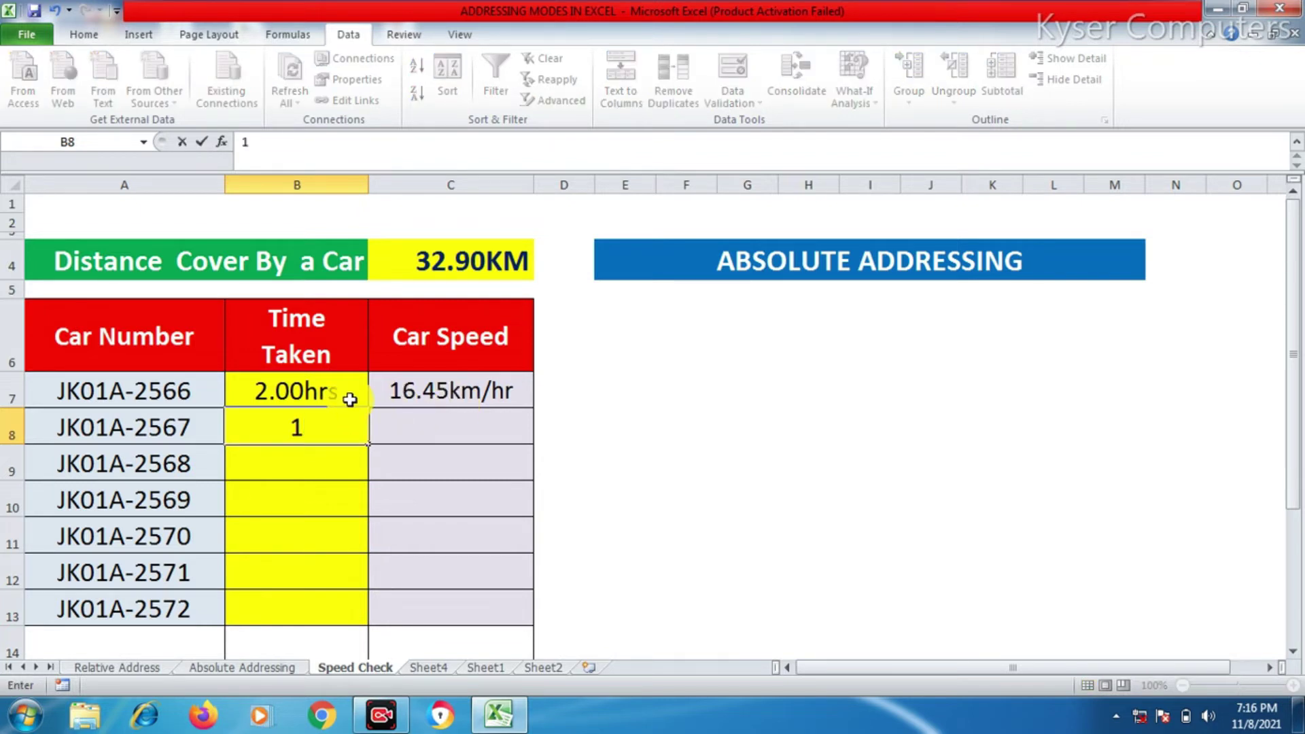
pyautogui.press('Return')
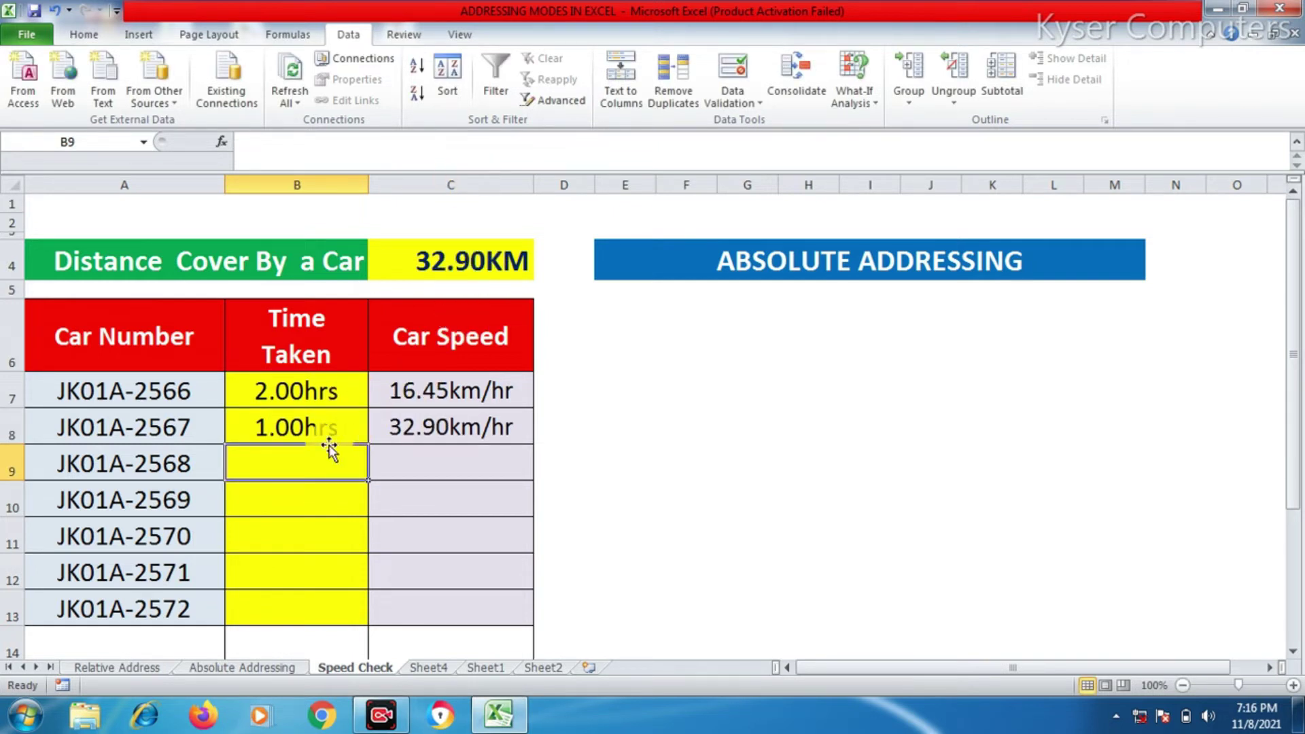
pyautogui.write('3')
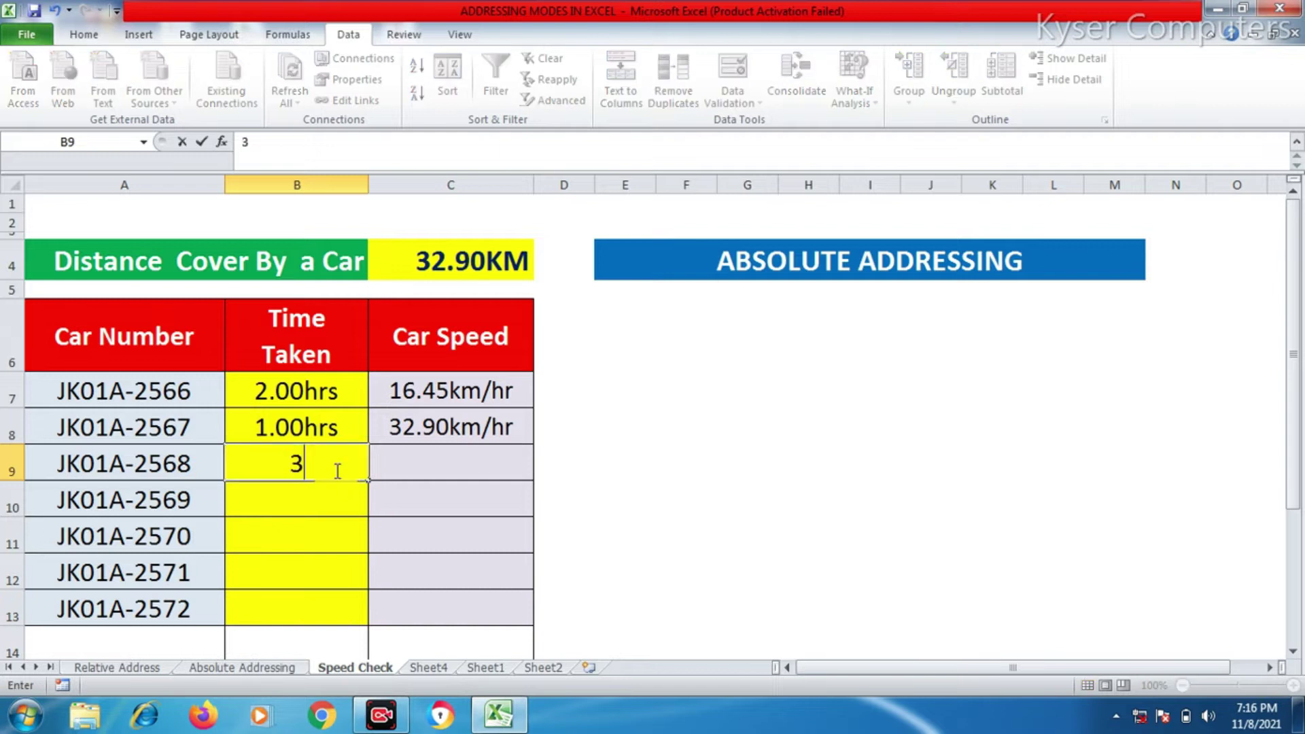
pyautogui.press('Return')
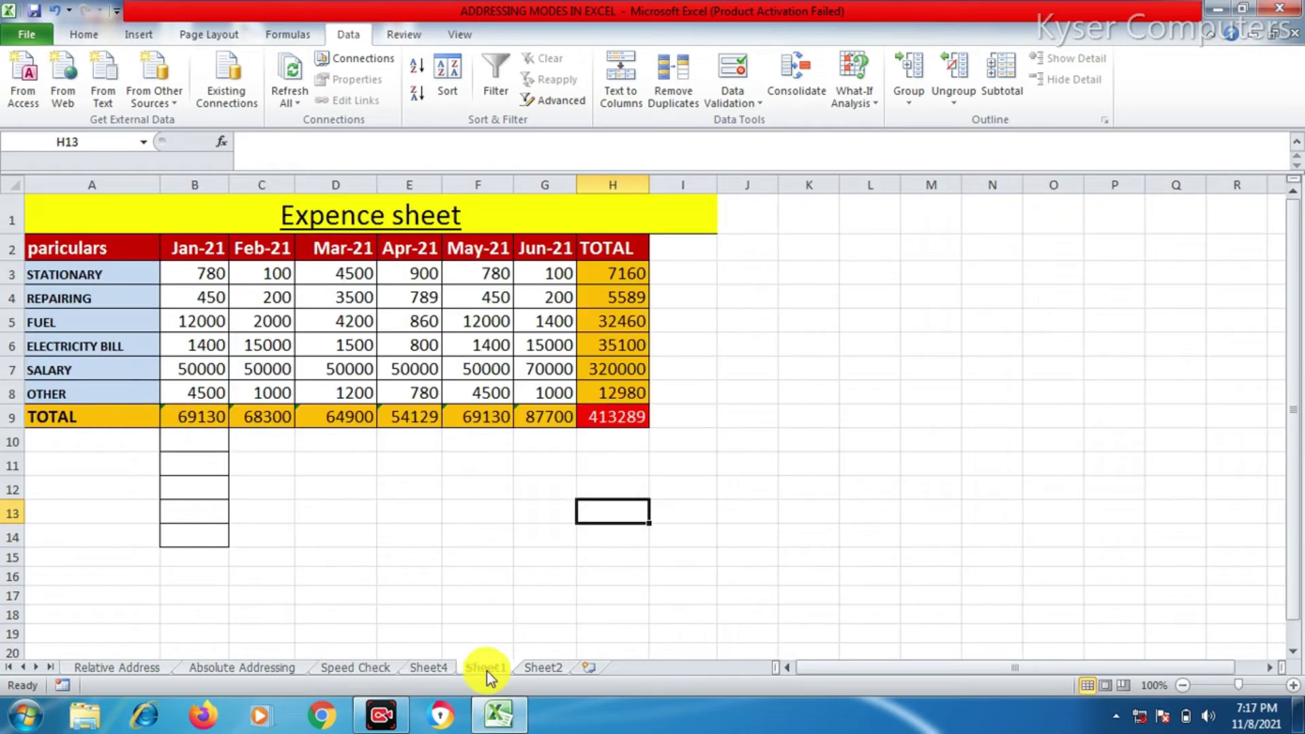
# - On Sheet2, type the heading Numbers in A3 and widen column A to fit
pyautogui.click(518, 670)
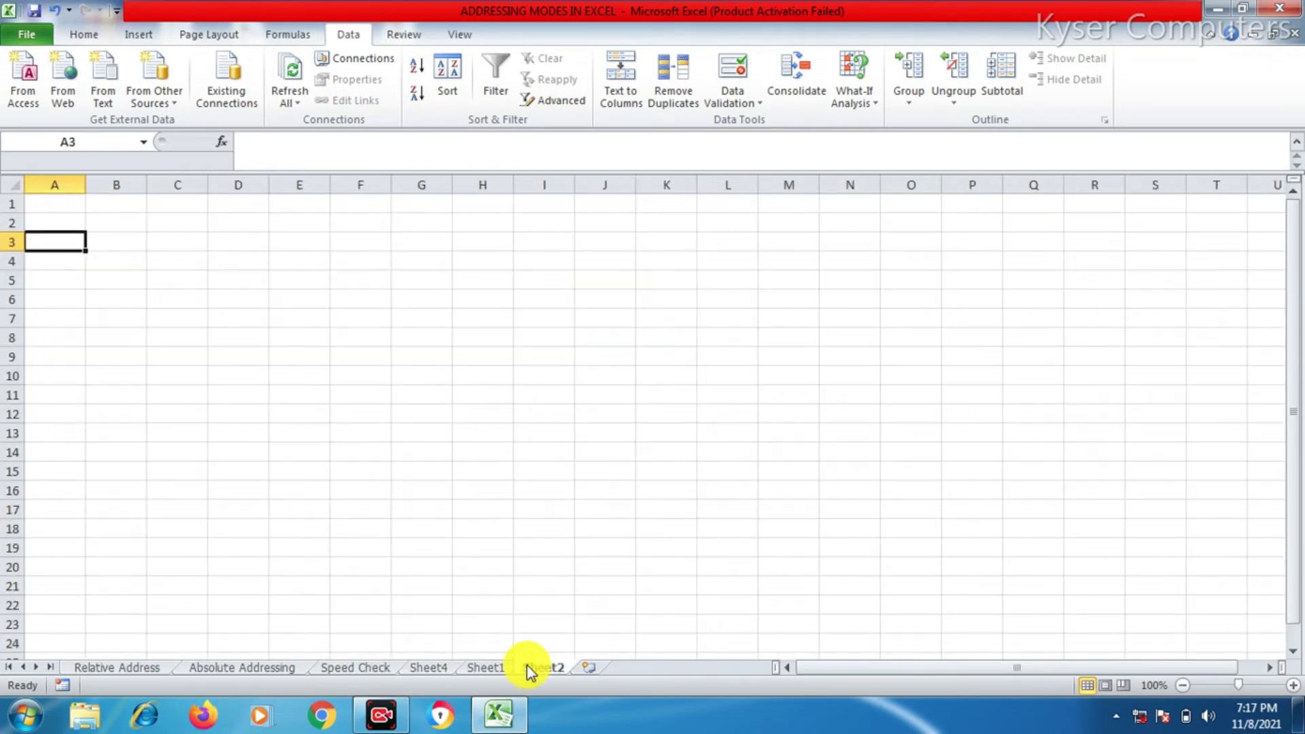
pyautogui.click(75, 258)
pyautogui.click(77, 244)
pyautogui.click(71, 257)
pyautogui.click(80, 243)
pyautogui.write('Numbers')
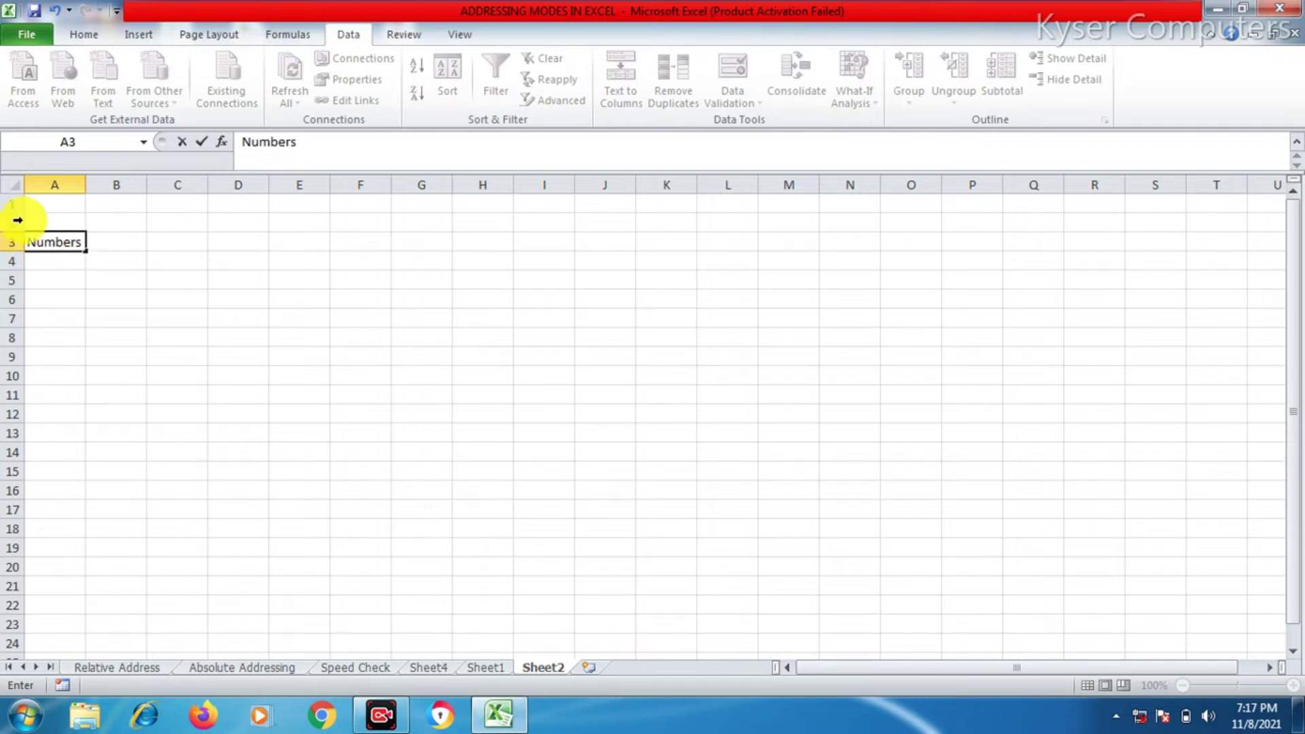
pyautogui.click(79, 297)
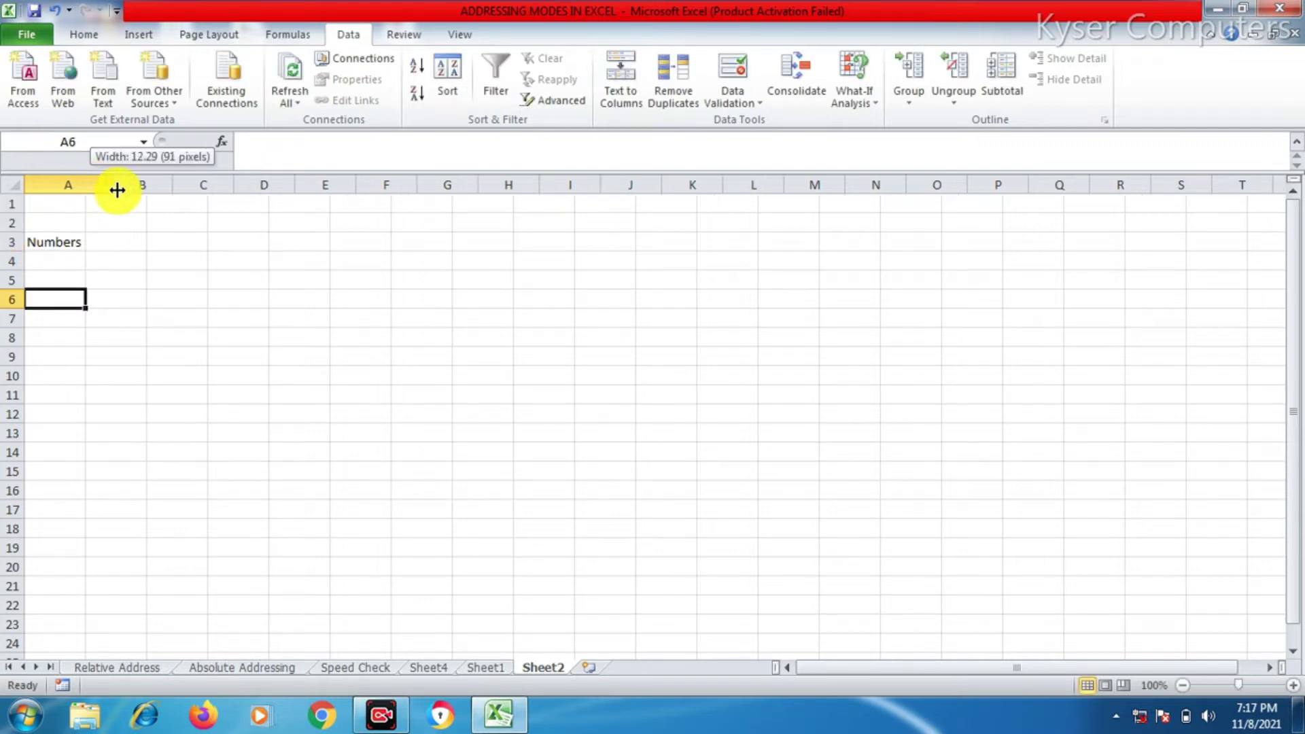
pyautogui.moveTo(88, 180); pyautogui.dragTo(121, 182)
pyautogui.click(58, 240)
pyautogui.click(61, 265)
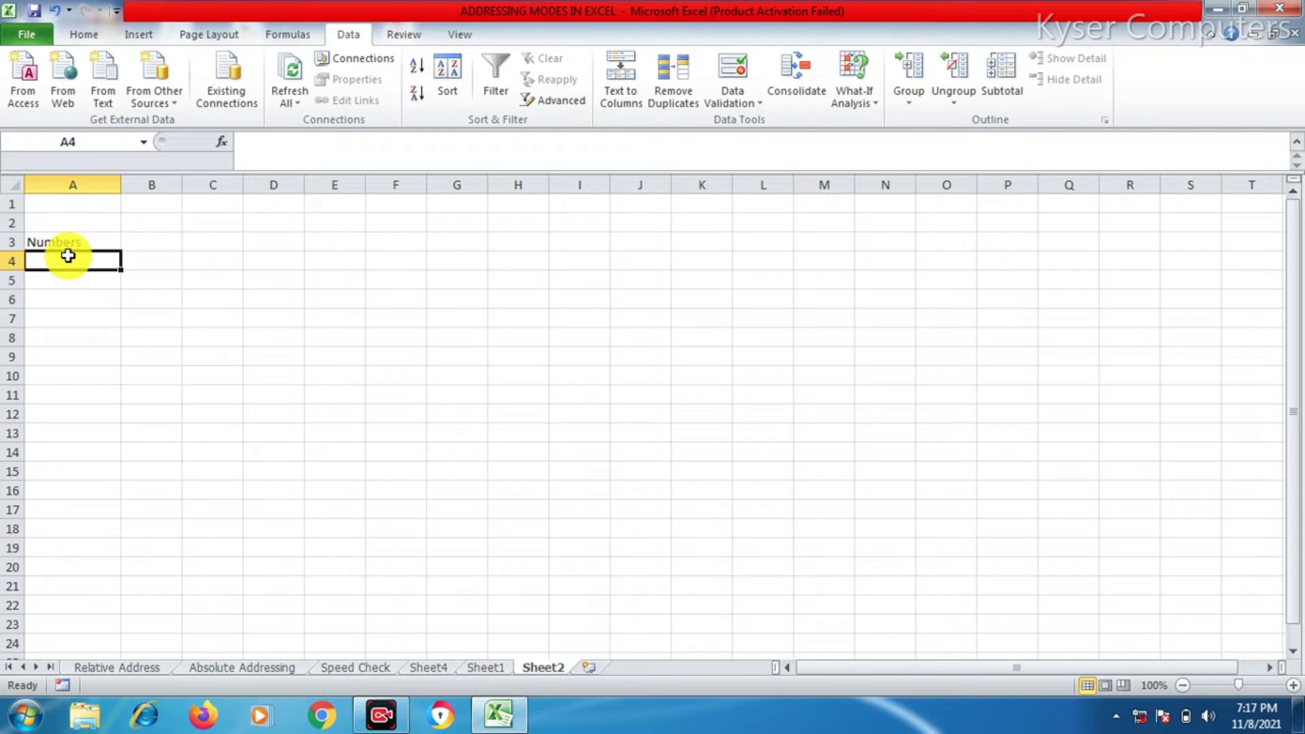
pyautogui.click(60, 240)
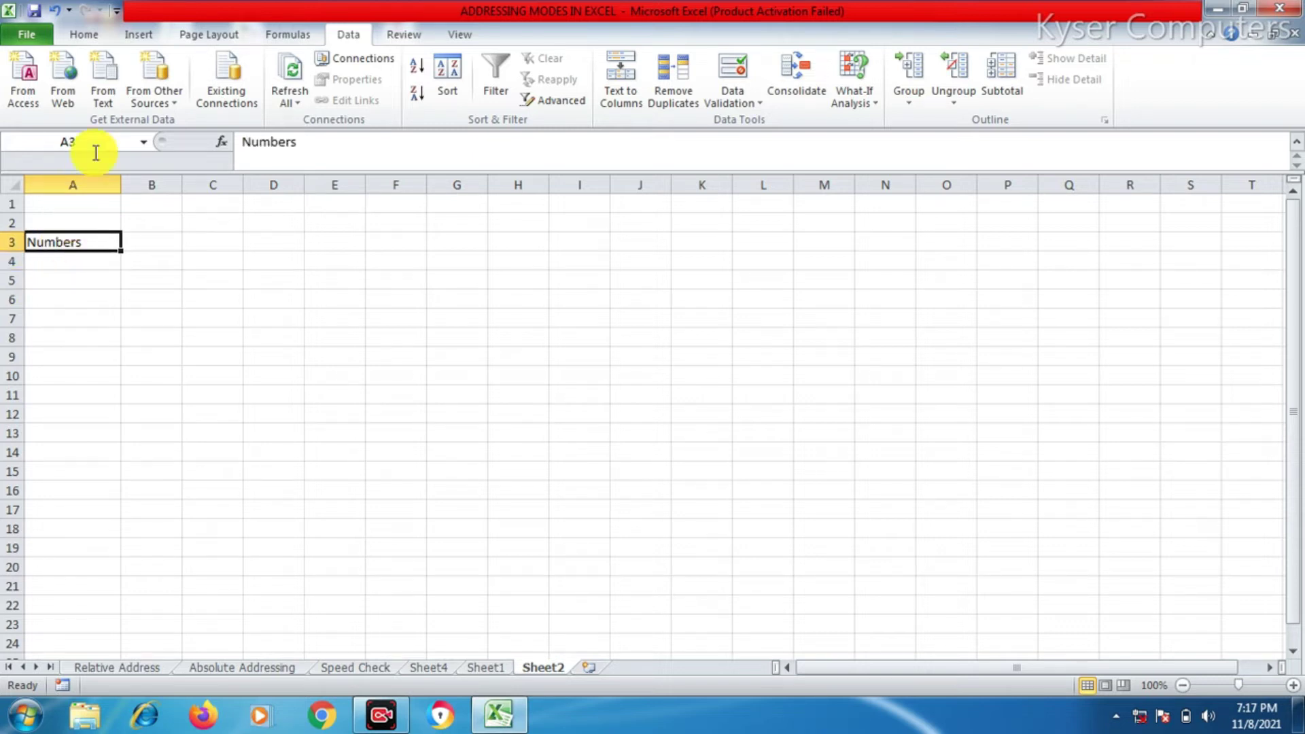
# - Enter the label Power in B2 and the value 2 in C2
pyautogui.click(133, 219)
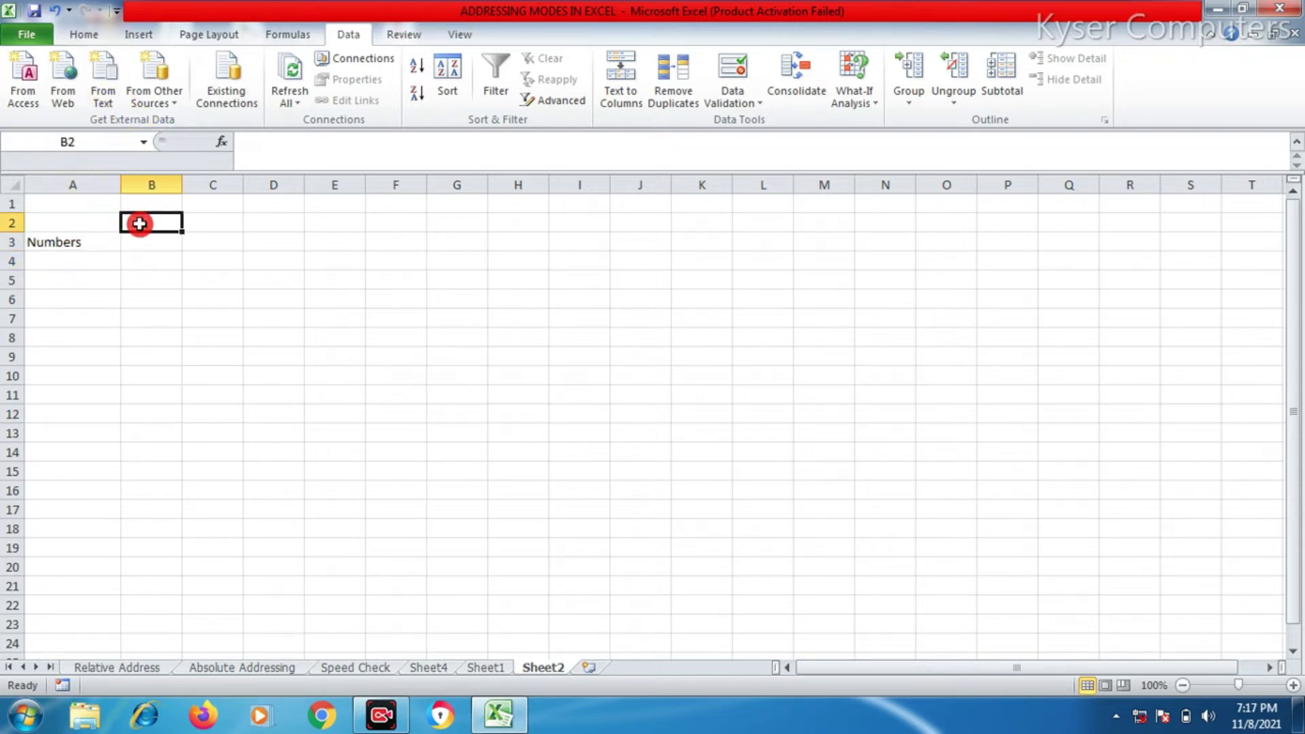
pyautogui.write('Power')
pyautogui.click(222, 230)
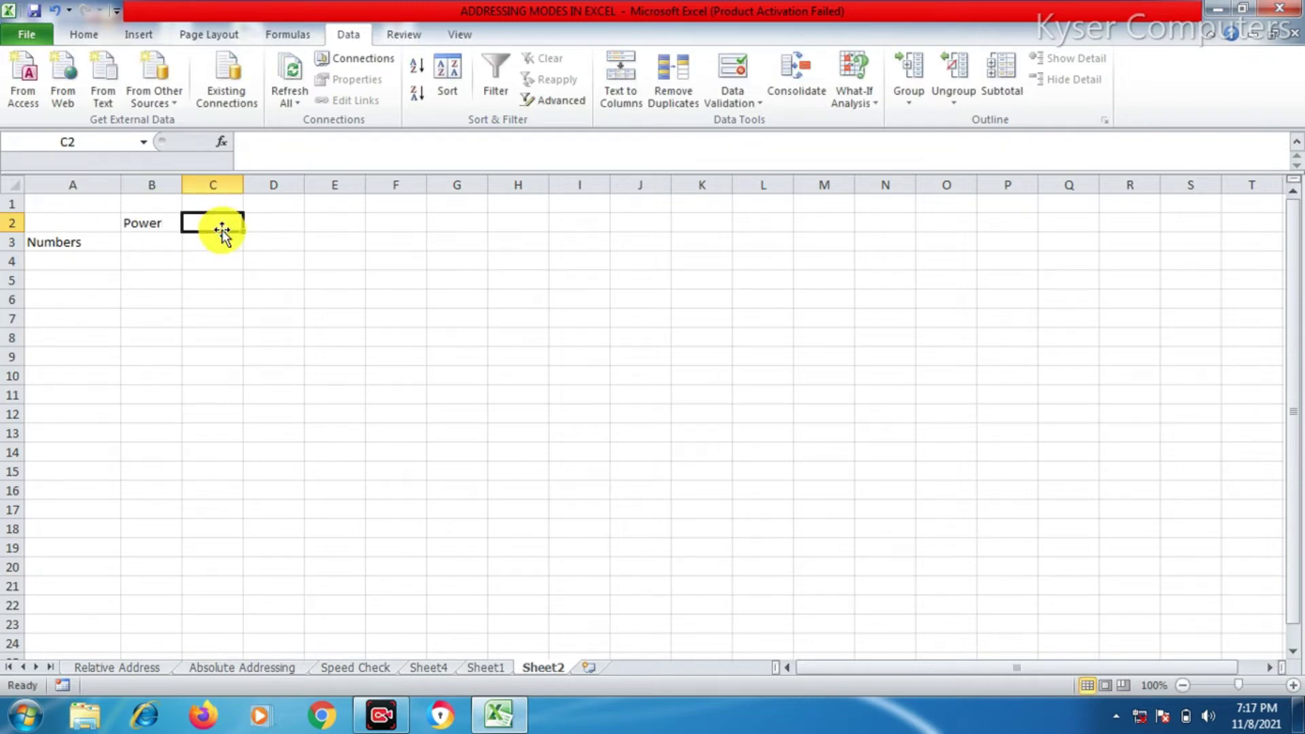
pyautogui.write('2')
pyautogui.click(157, 337)
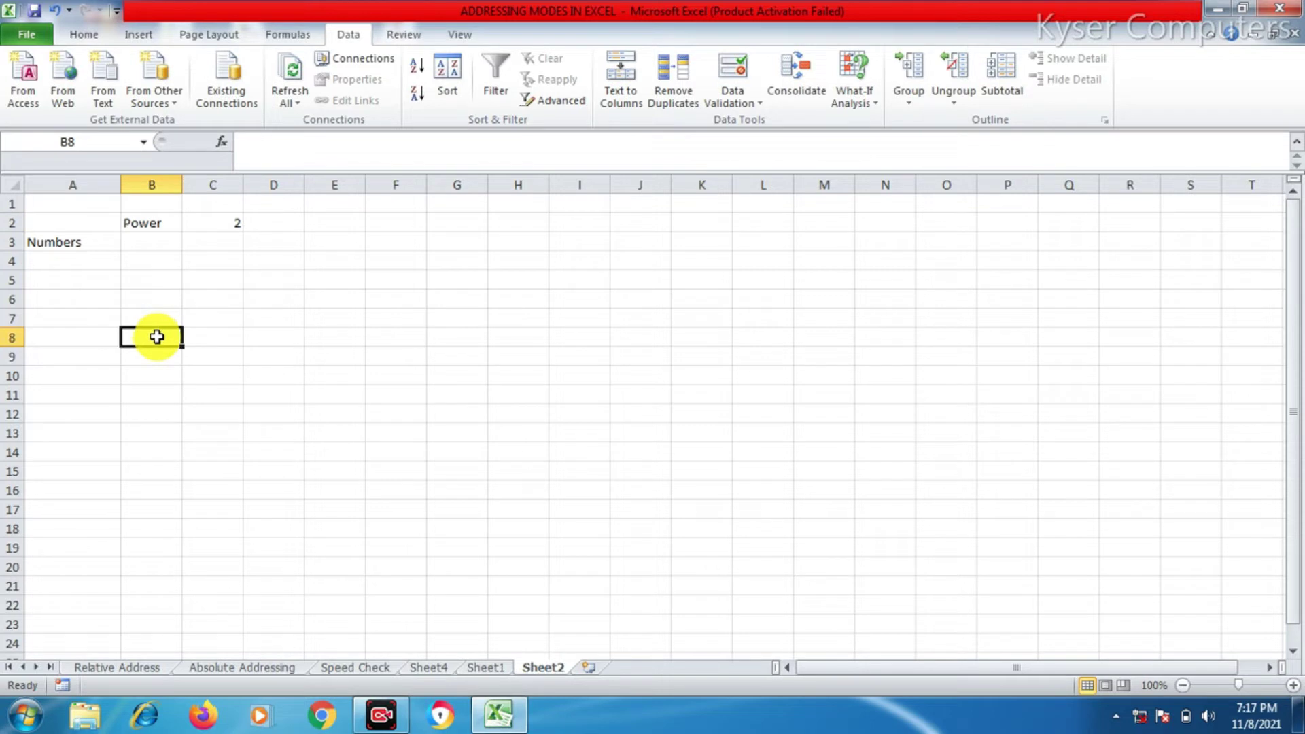
pyautogui.click(165, 222)
pyautogui.click(228, 222)
# - Make Power and 2 in B2:C2 bold, yellow-filled and larger, and widen column B
pyautogui.moveTo(173, 224); pyautogui.dragTo(227, 223)
pyautogui.click(85, 35)
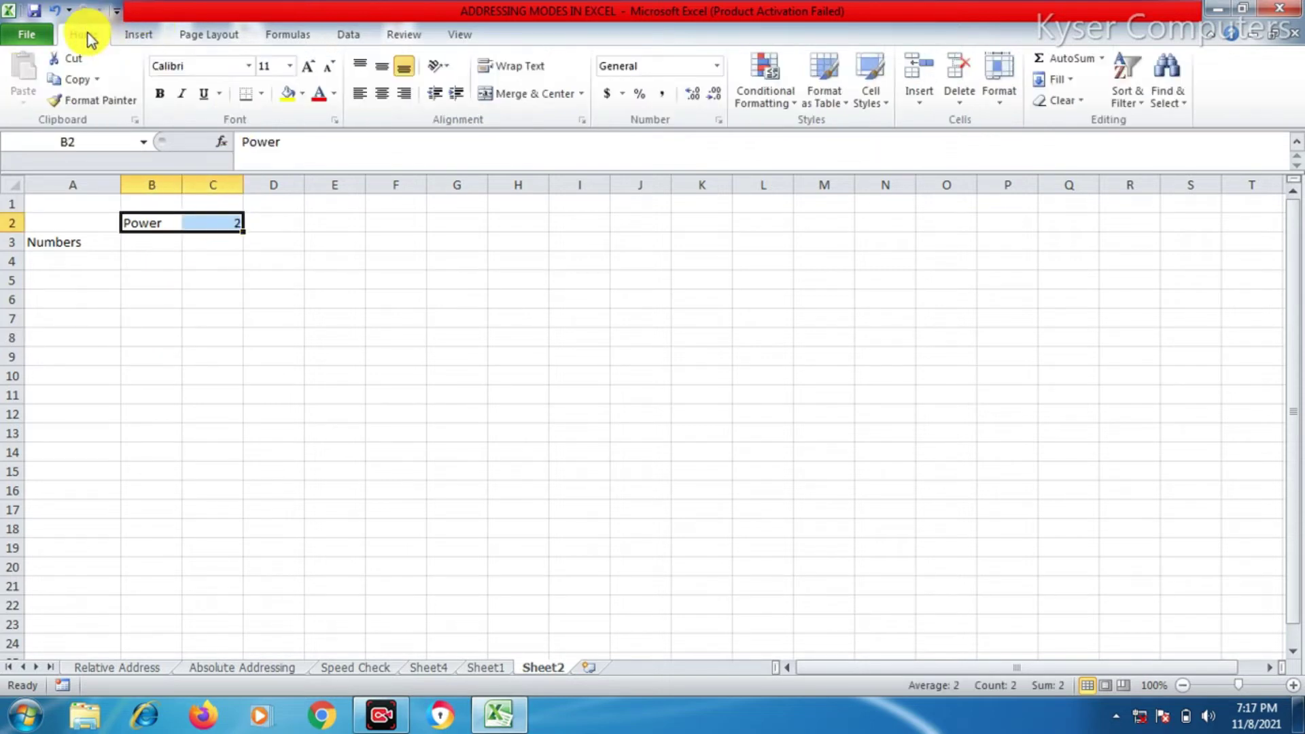
pyautogui.click(159, 94)
pyautogui.click(291, 95)
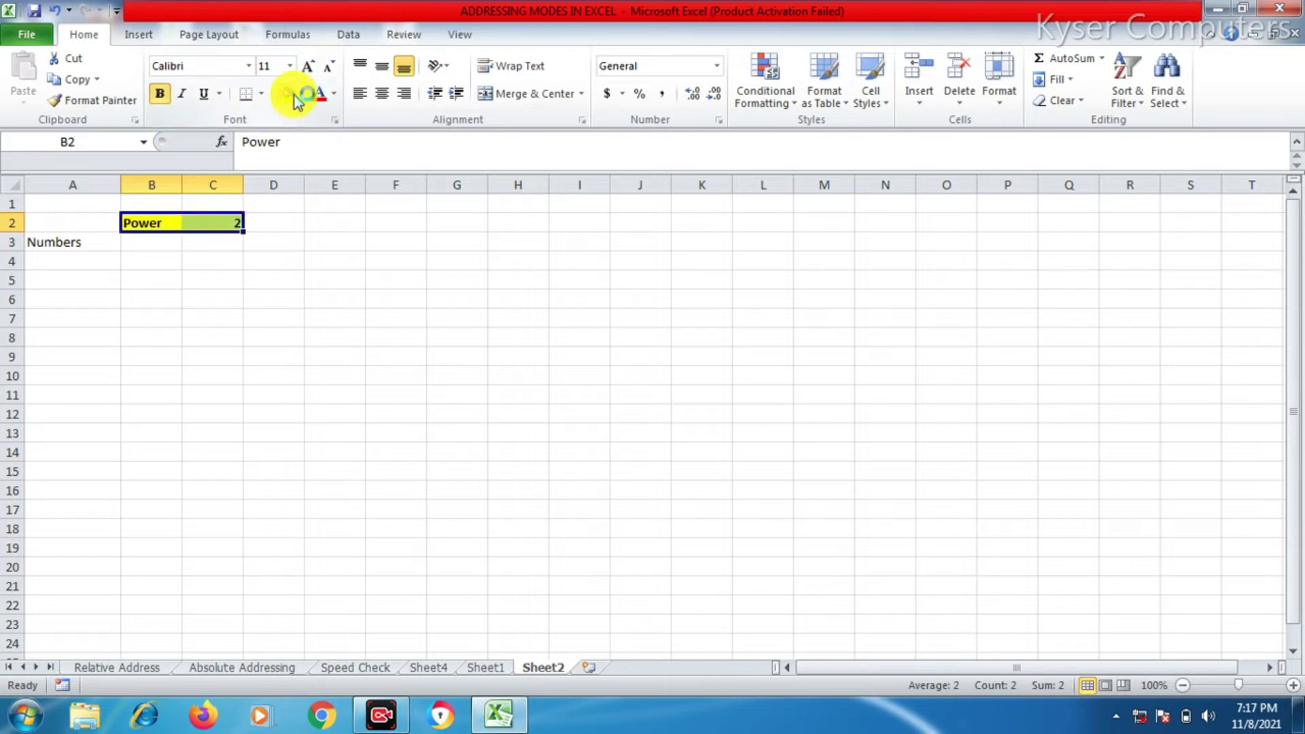
pyautogui.click(308, 66)
pyautogui.click(308, 66)
pyautogui.click(308, 66)
pyautogui.click(308, 66)
pyautogui.click(143, 360)
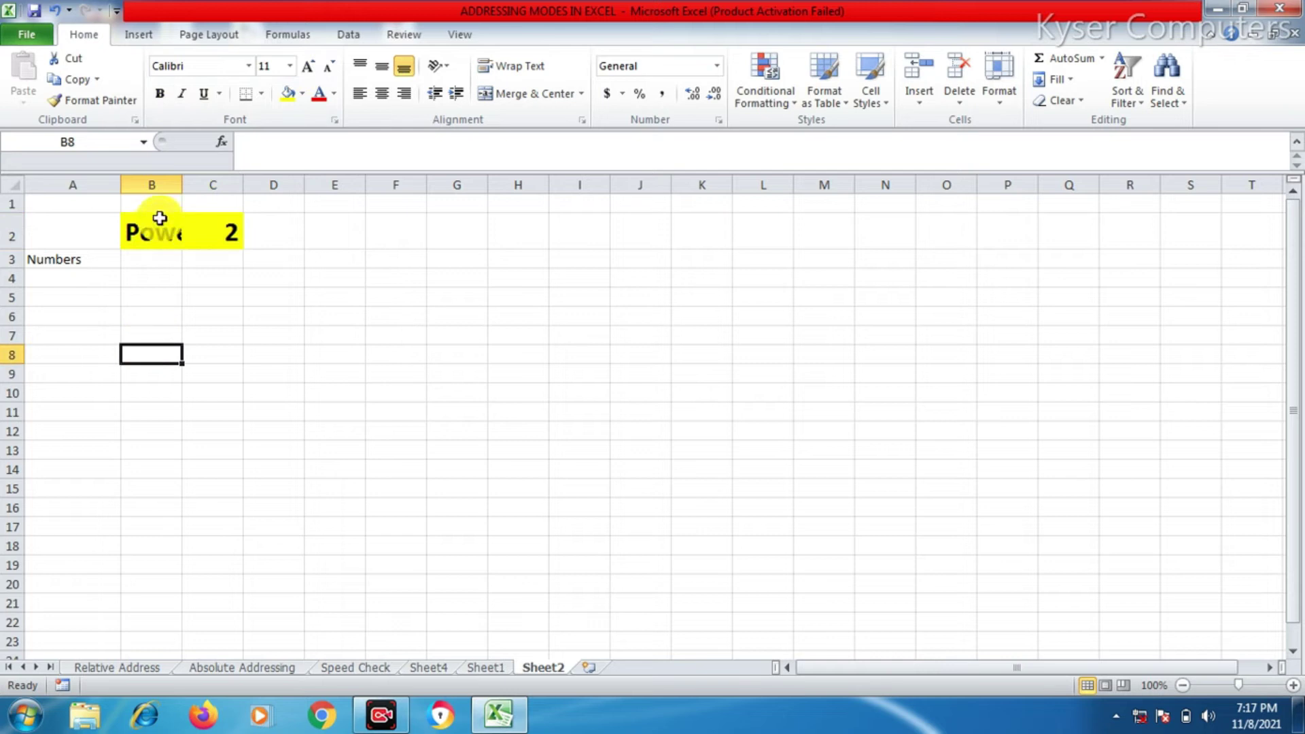
pyautogui.moveTo(182, 185); pyautogui.dragTo(210, 184)
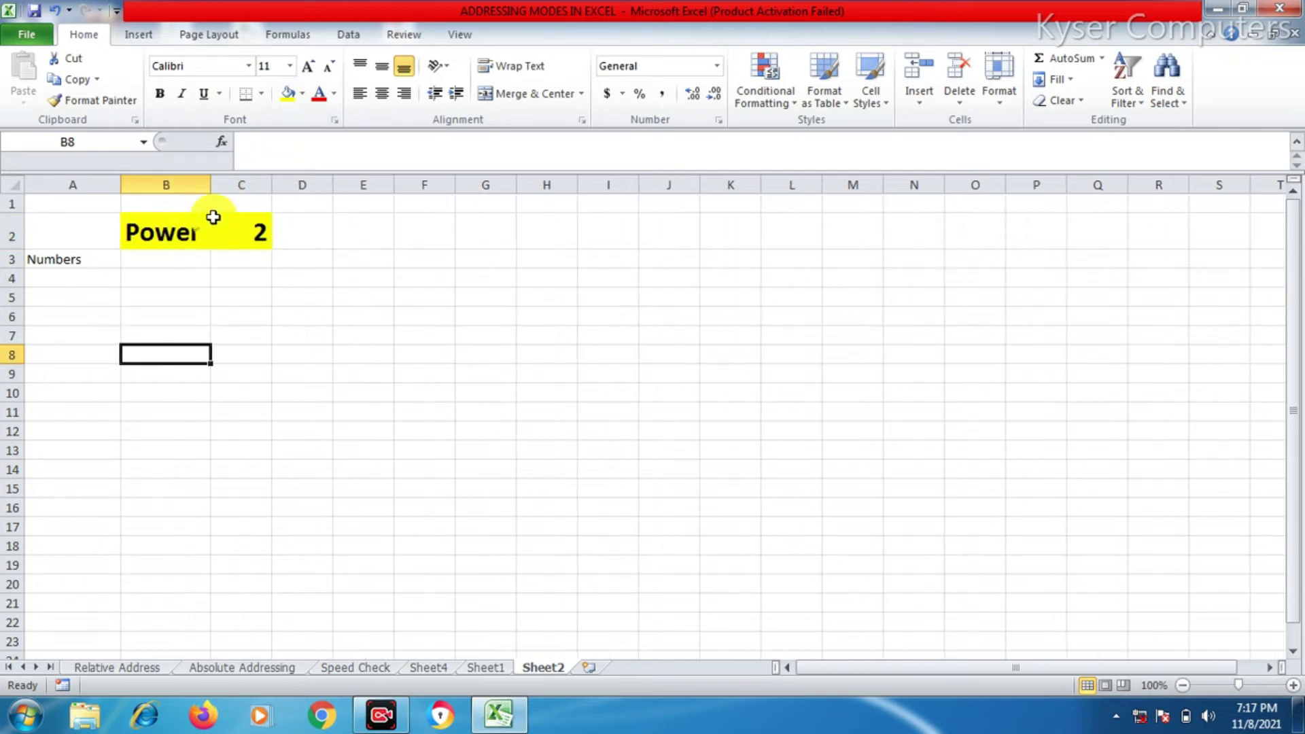
# - Format the Numbers heading in A3 bold, yellow-filled and size 16, widening column A
pyautogui.click(74, 260)
pyautogui.click(160, 93)
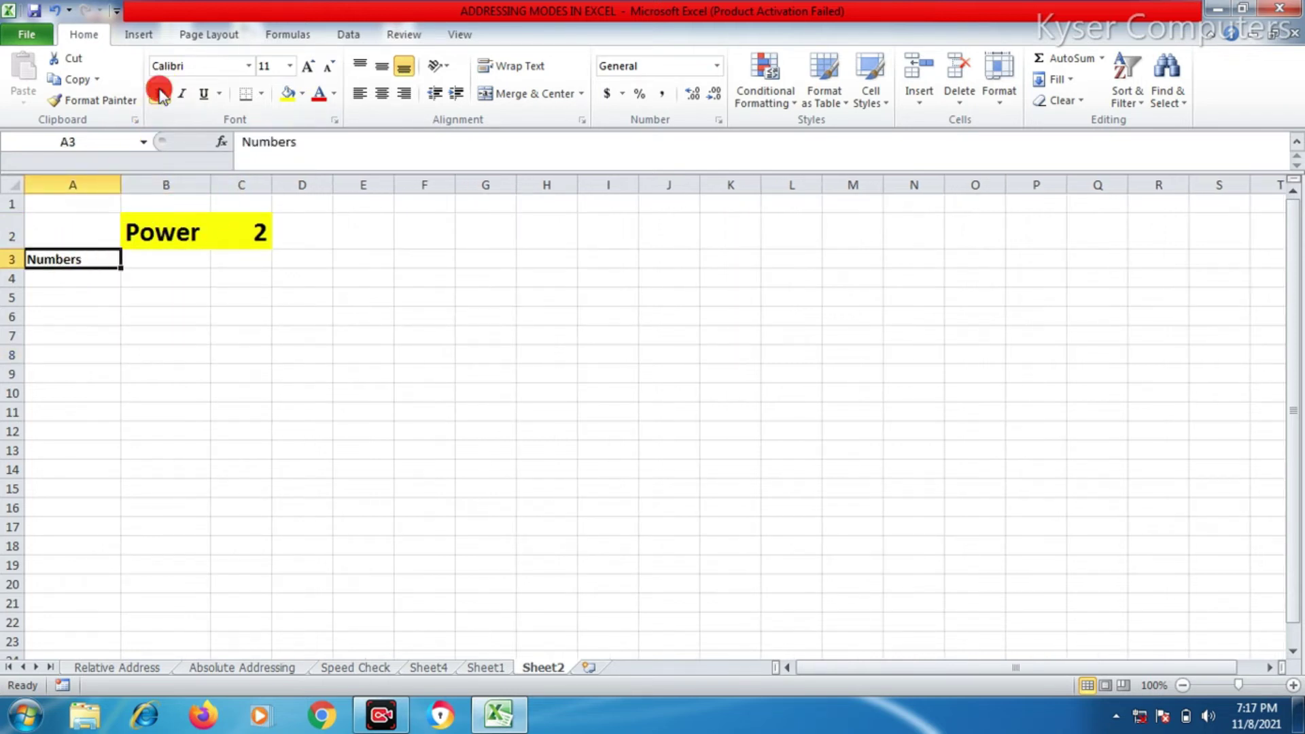
pyautogui.click(288, 93)
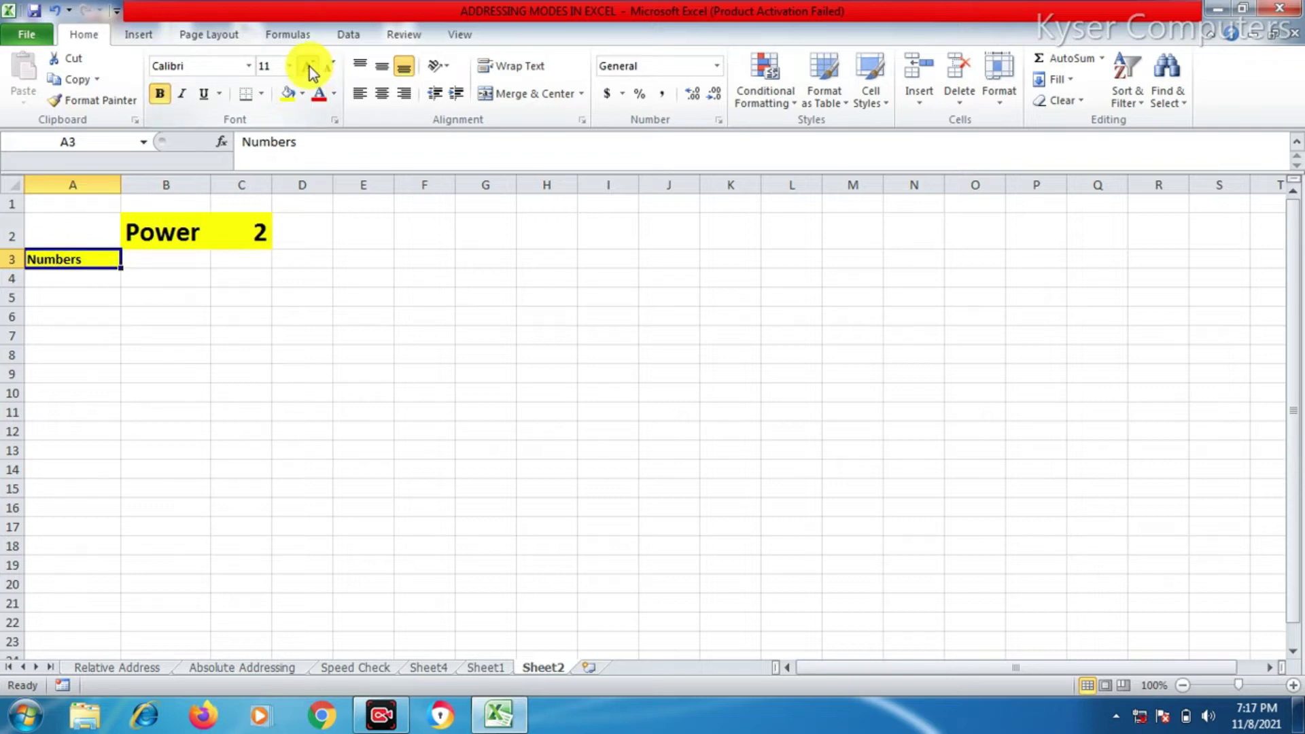
pyautogui.click(308, 66)
pyautogui.click(309, 66)
pyautogui.click(308, 66)
pyautogui.moveTo(125, 182); pyautogui.dragTo(138, 182)
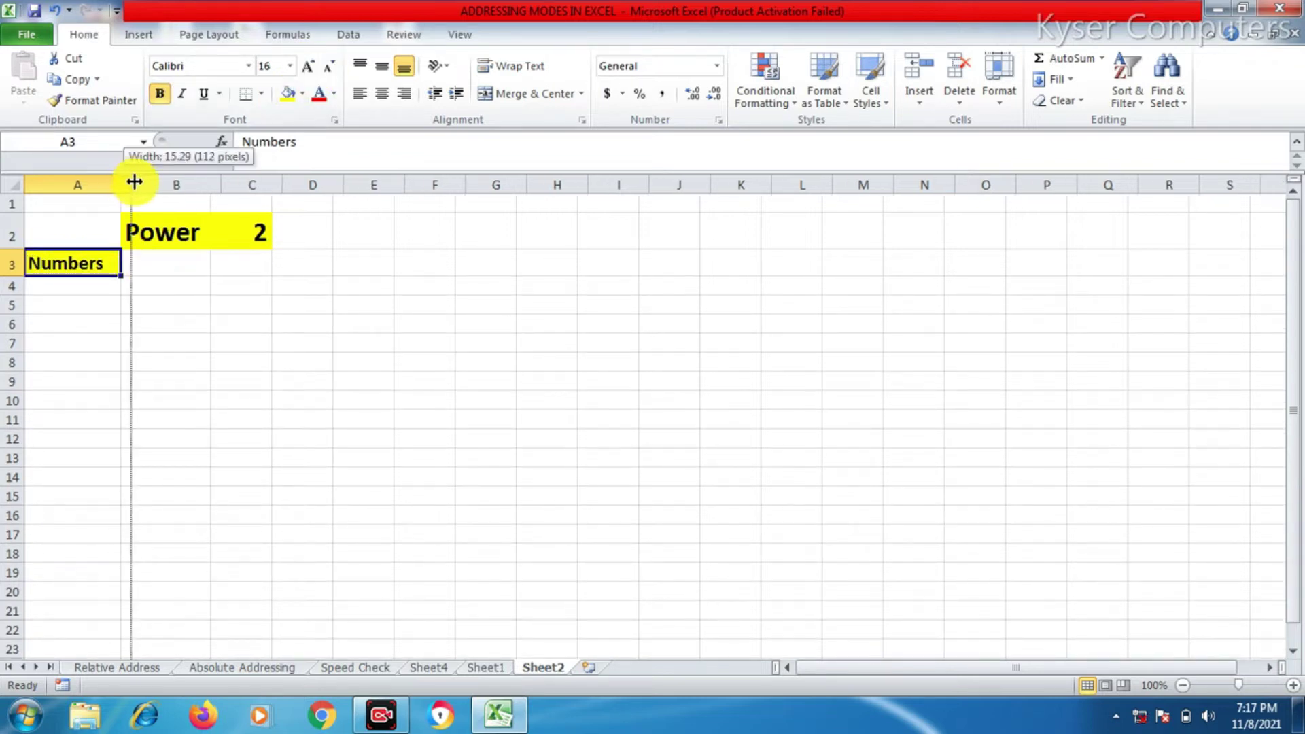
pyautogui.click(99, 289)
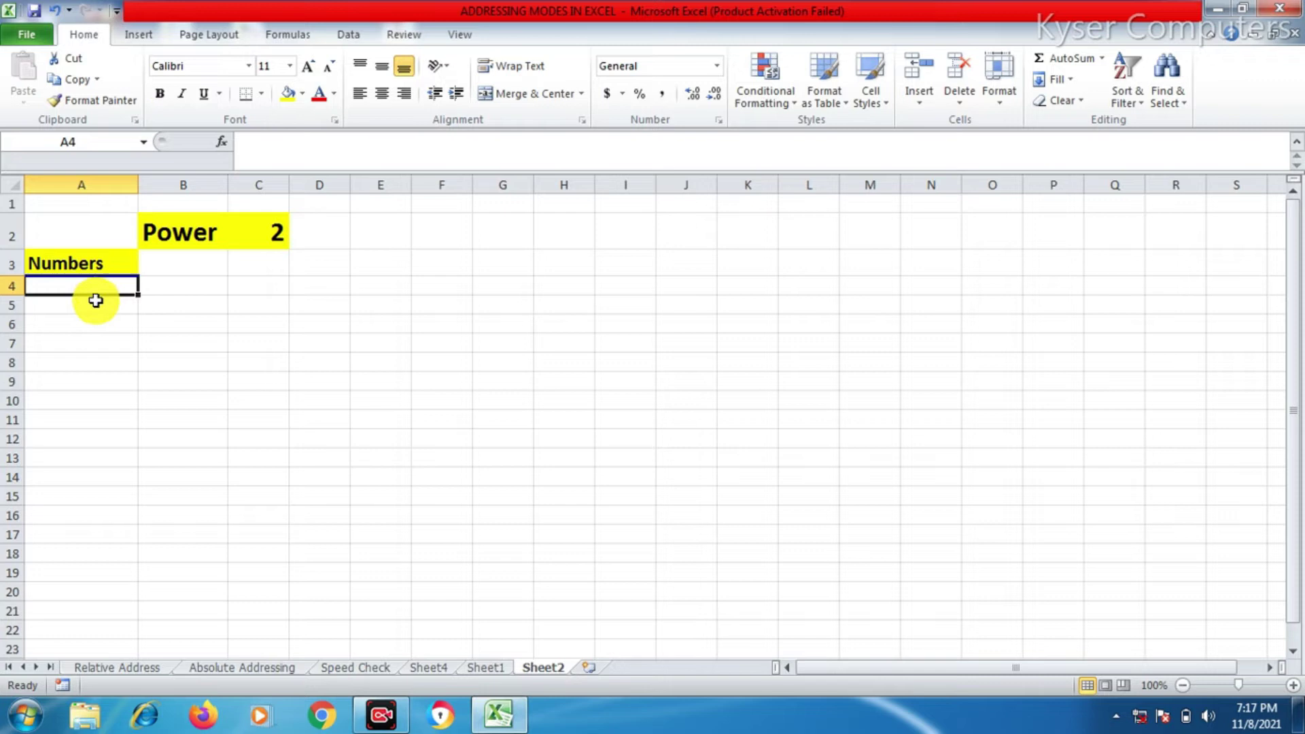
# - List the numbers 2, 3, 4, 5, 45, 65, 34 and 56 in A4:A11
pyautogui.write('2')
pyautogui.press('Return')
pyautogui.write('3')
pyautogui.press('Return')
pyautogui.write('4 5 45')
pyautogui.press('Return')
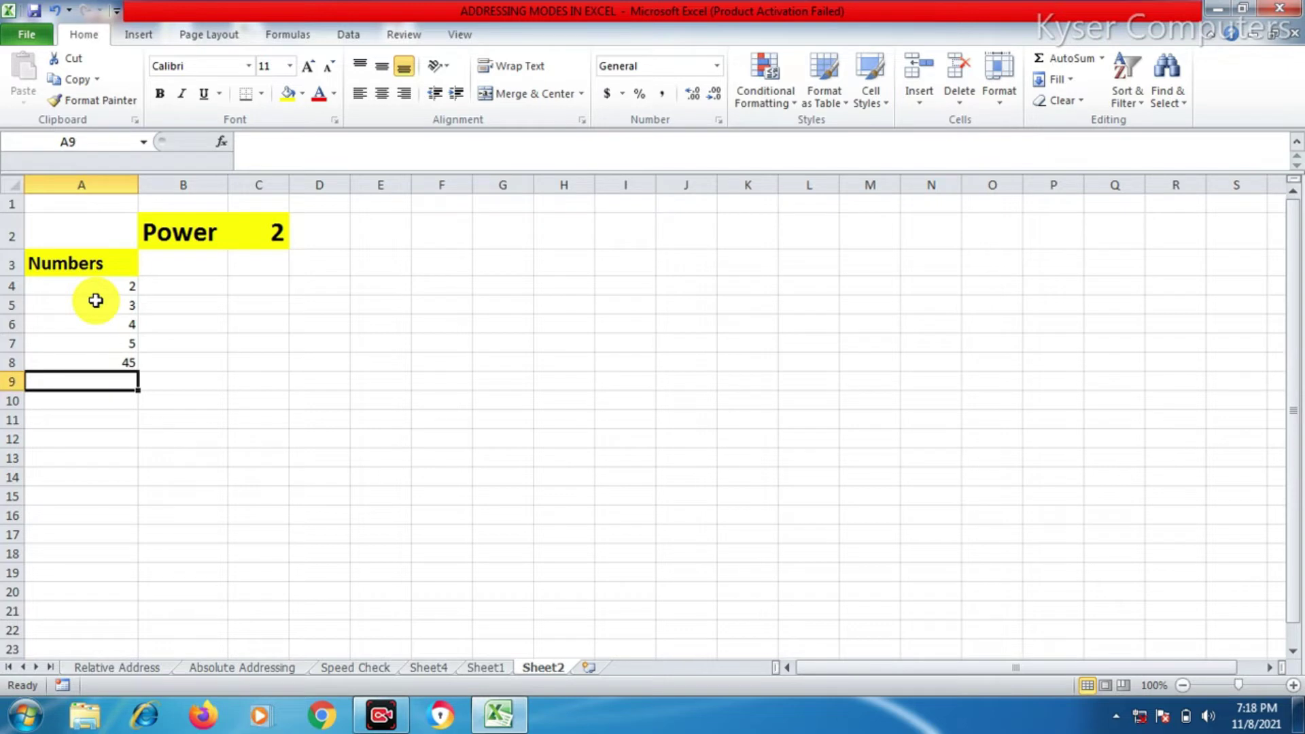
pyautogui.write('65')
pyautogui.press('Return')
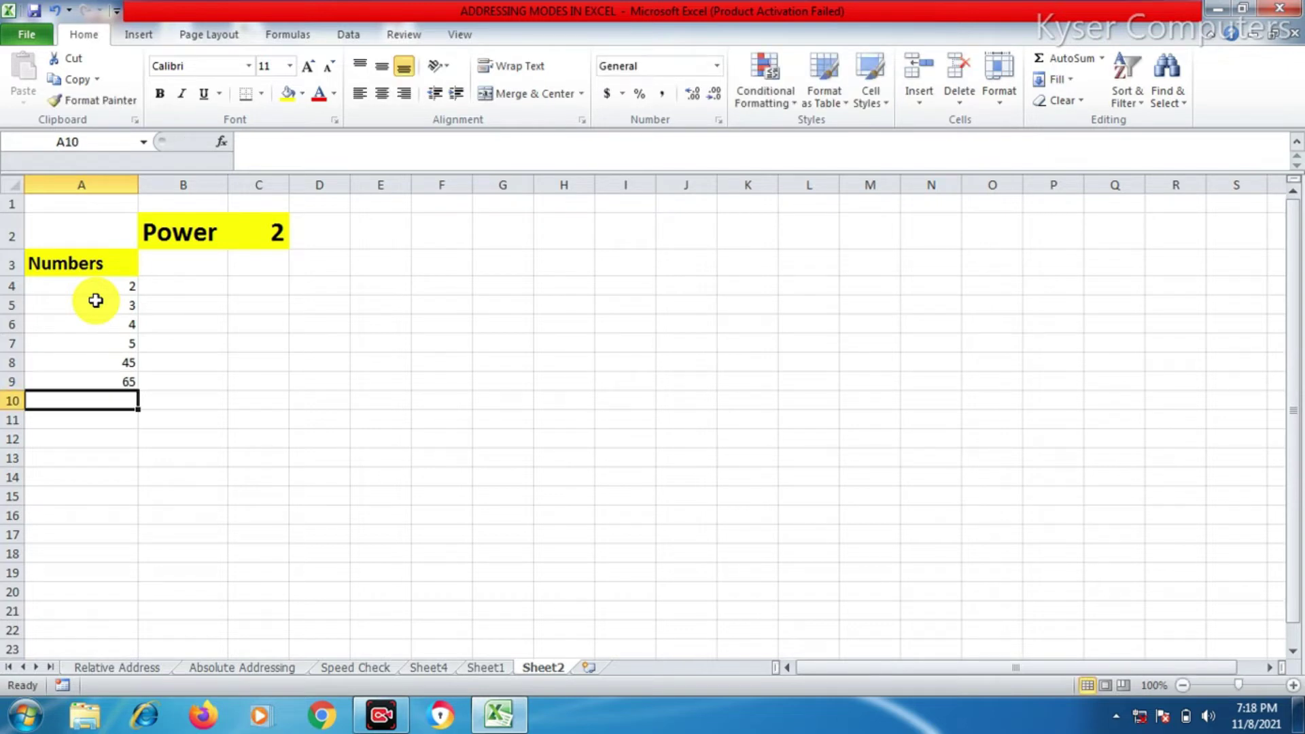
pyautogui.write('34')
pyautogui.press('Return')
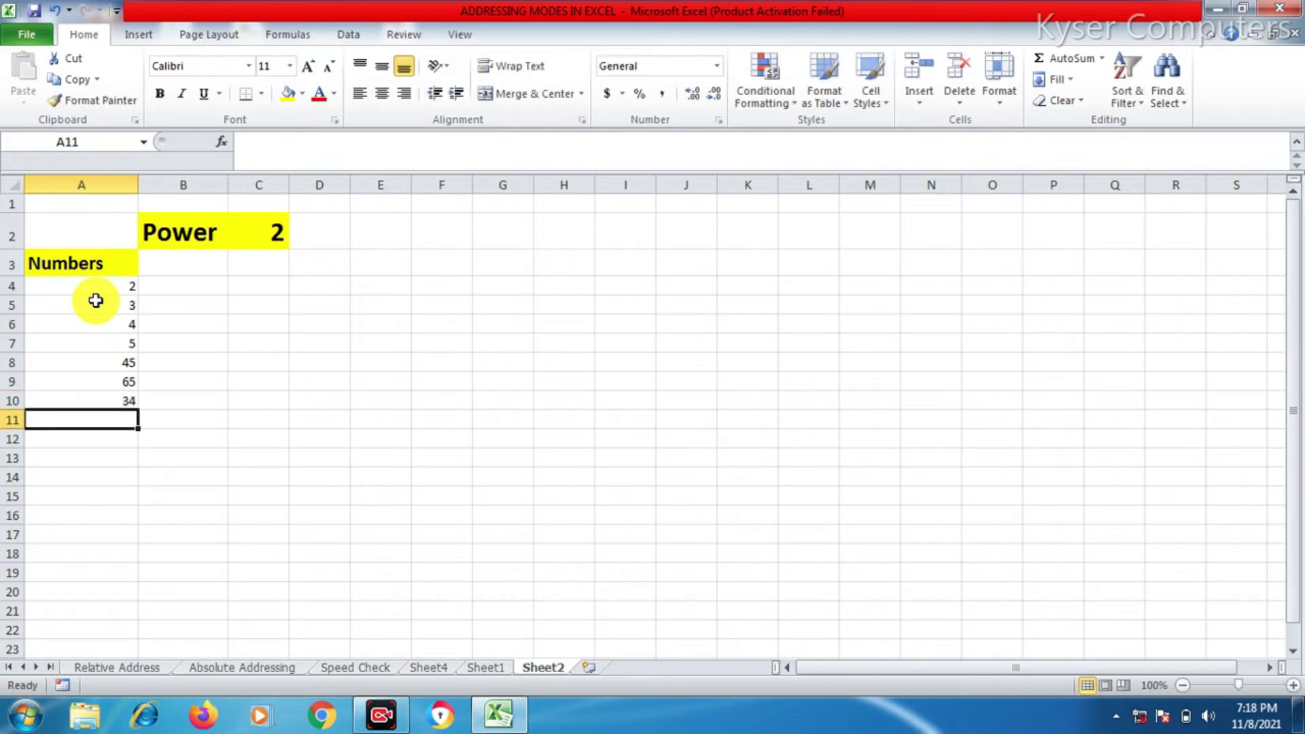
pyautogui.write('56')
pyautogui.press('Return')
pyautogui.press('Up')
pyautogui.press('Up')
pyautogui.press('Up')
pyautogui.press('Up')
pyautogui.press('Up')
pyautogui.press('Up')
pyautogui.press('Up')
pyautogui.press('Up')
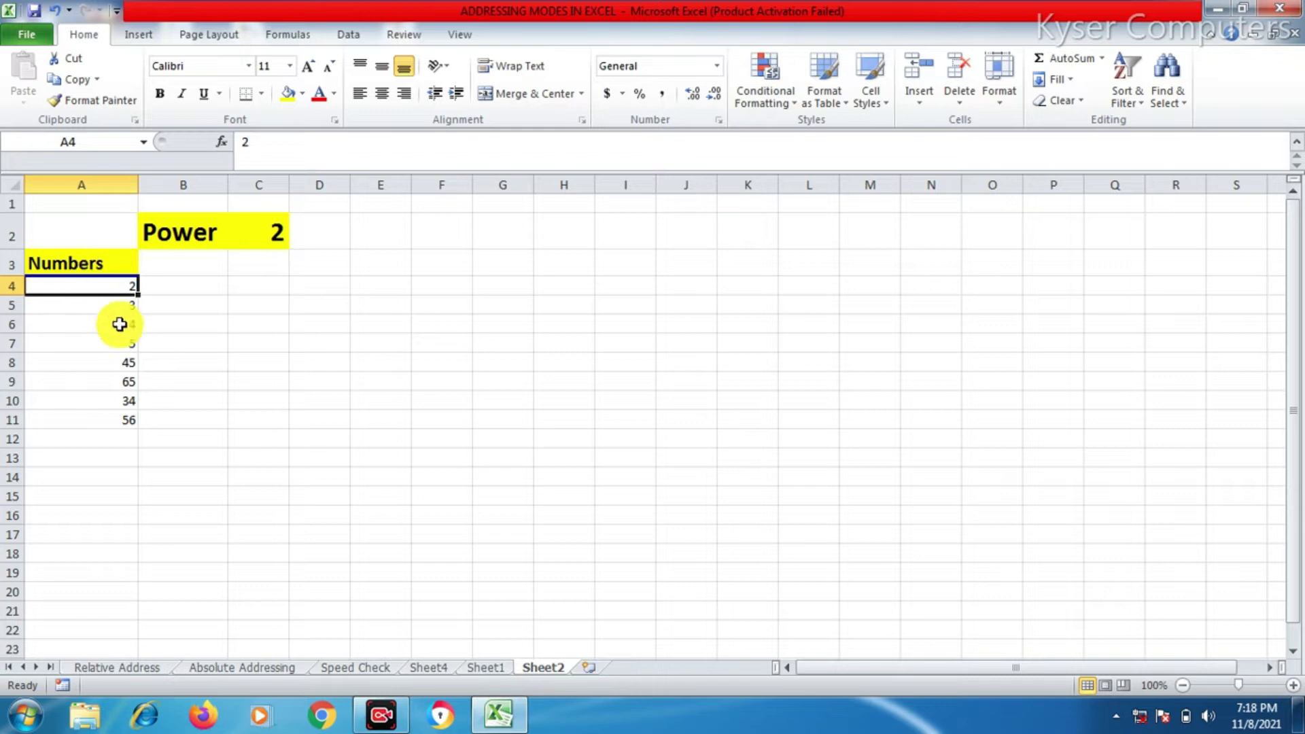
# - Make the numbers in A4:A11 bold with font size 16
pyautogui.moveTo(116, 283); pyautogui.dragTo(117, 420)
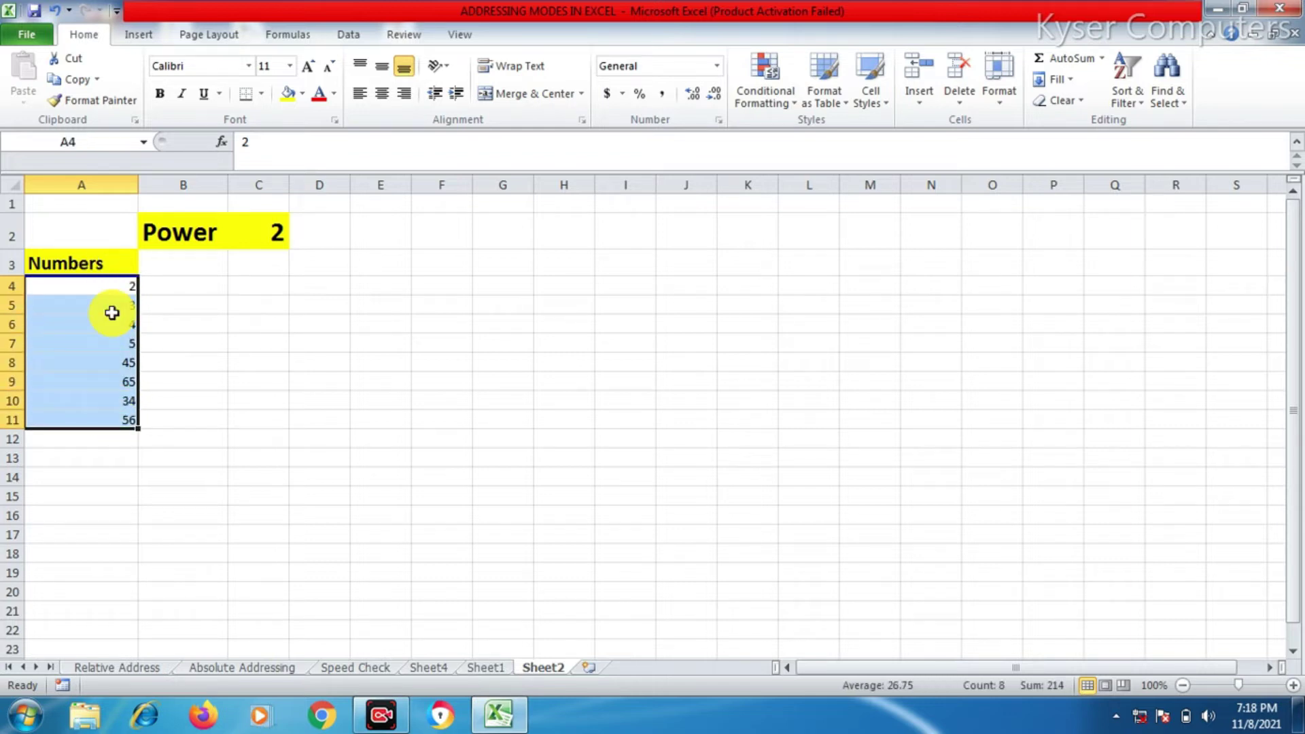
pyautogui.click(160, 93)
pyautogui.click(309, 66)
pyautogui.click(309, 66)
pyautogui.click(311, 67)
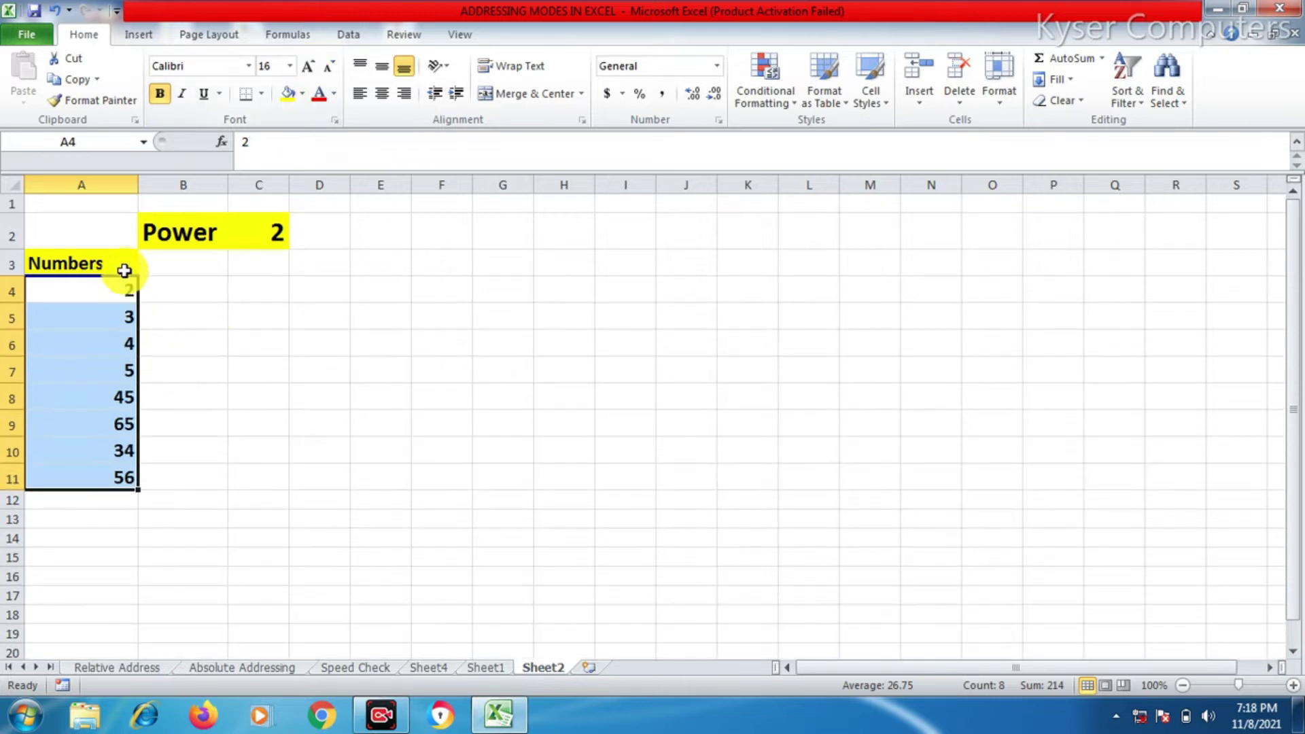
# - Apply All Borders to the Power label and value in B2:C2
pyautogui.click(211, 237)
pyautogui.click(264, 231)
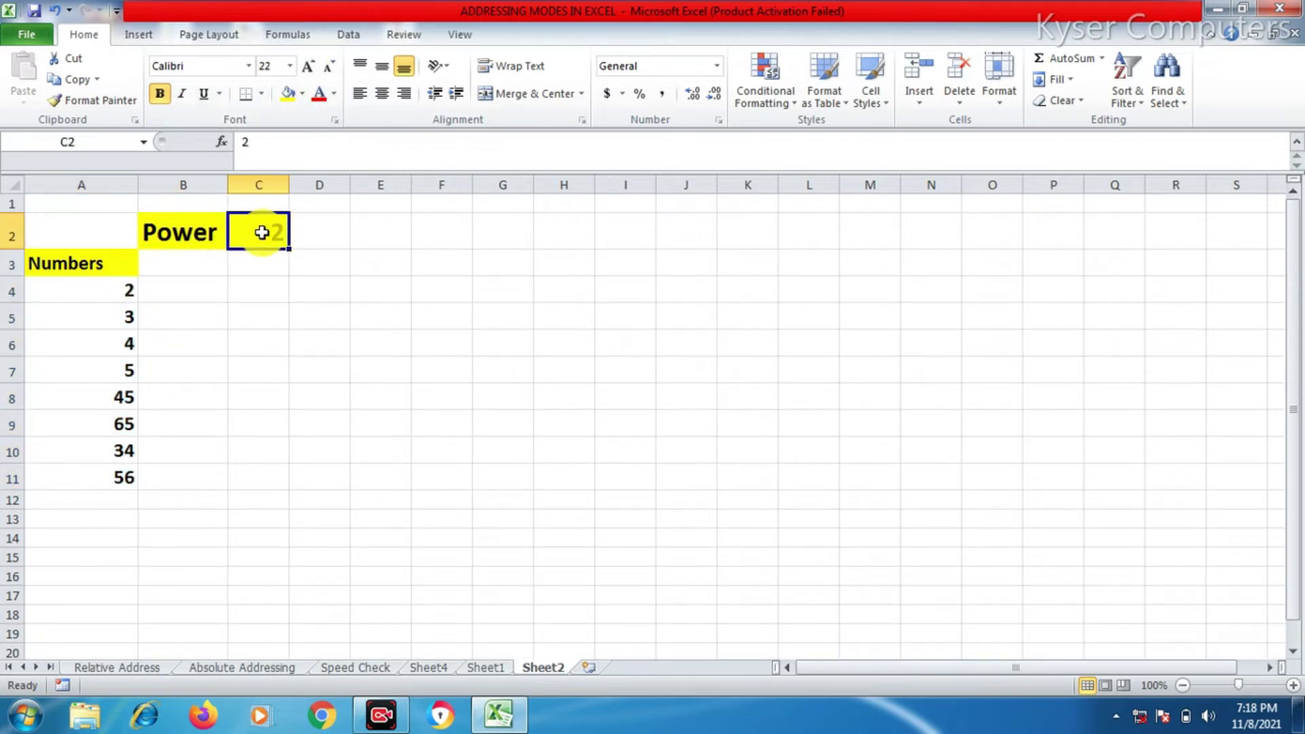
pyautogui.moveTo(204, 231); pyautogui.dragTo(283, 237)
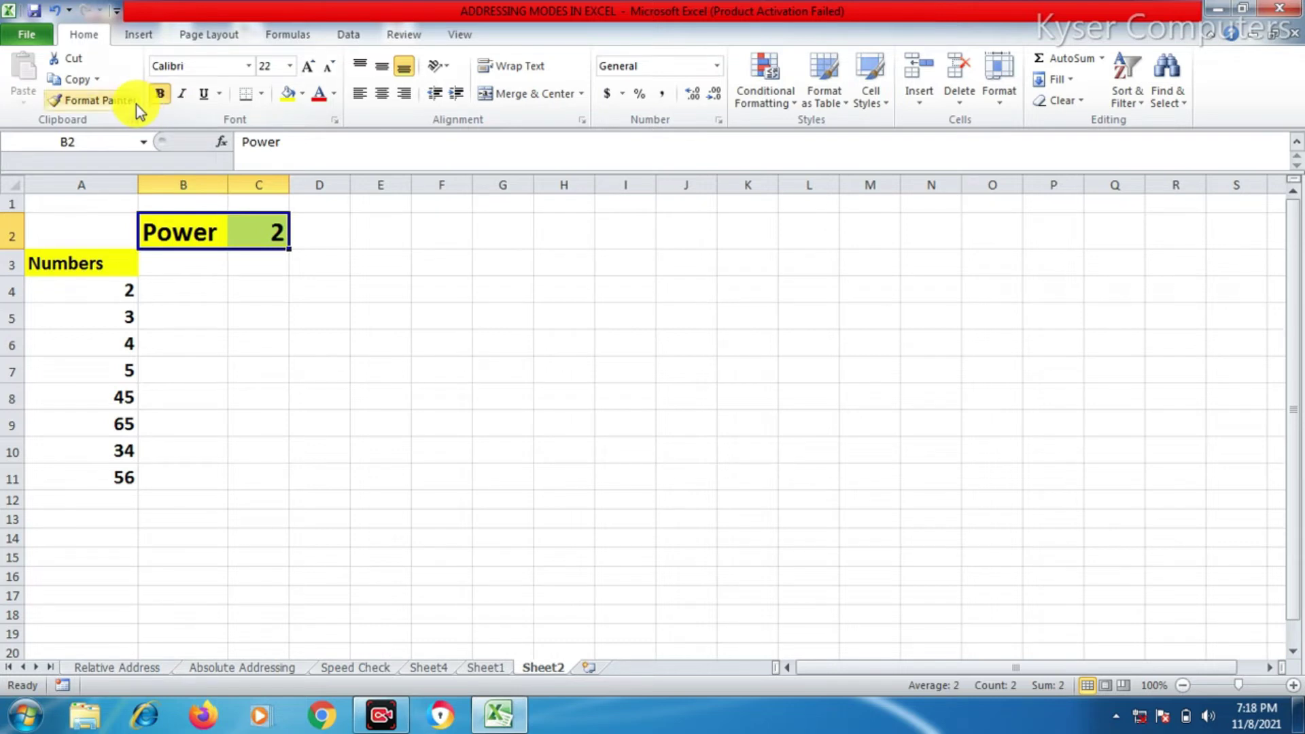
pyautogui.click(261, 93)
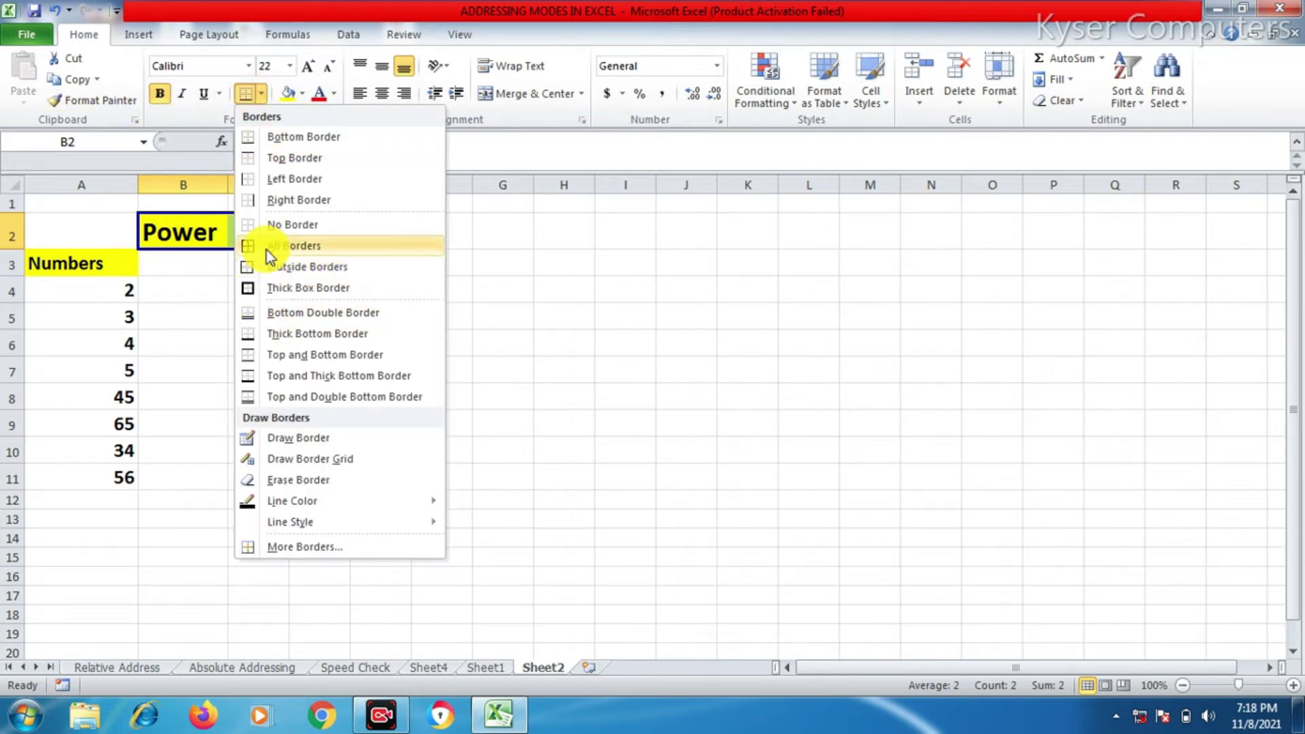
pyautogui.click(267, 246)
pyautogui.click(225, 262)
# - Compare each number in A4:A8 with the power value in C2, then type Power in B3
pyautogui.click(276, 235)
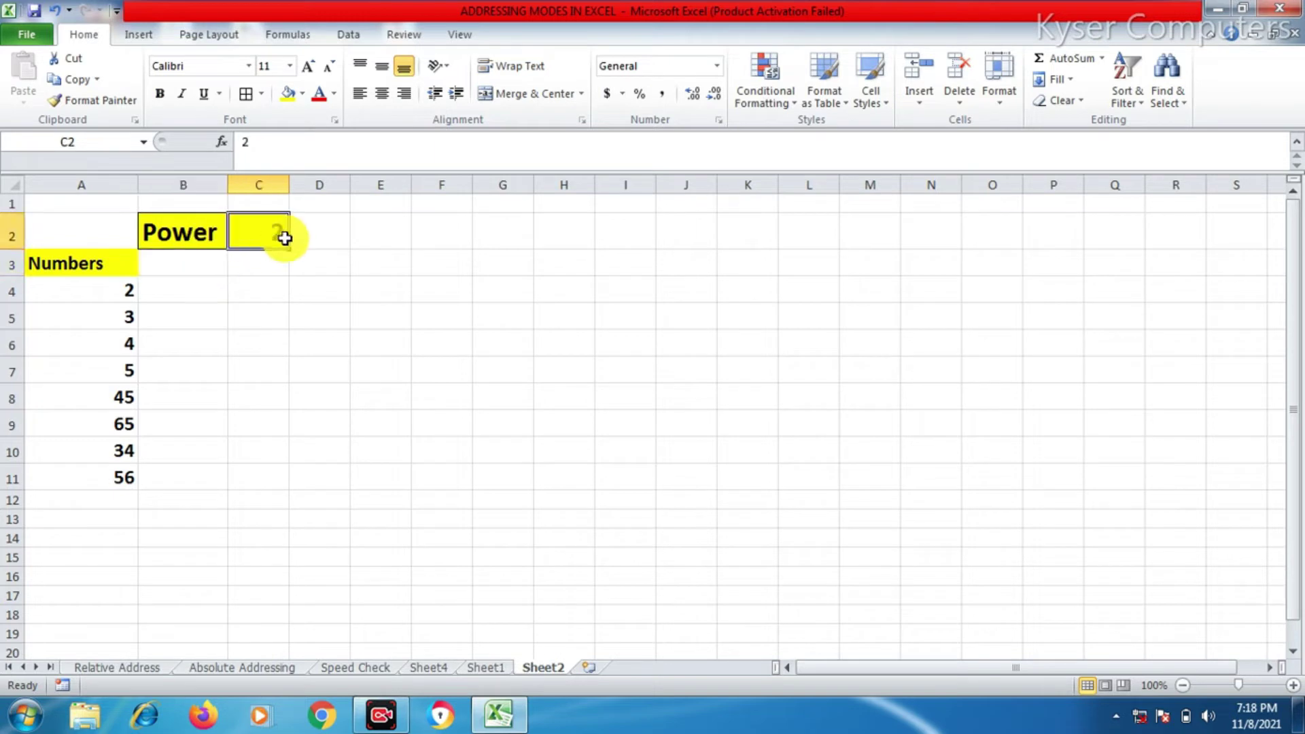
pyautogui.click(128, 291)
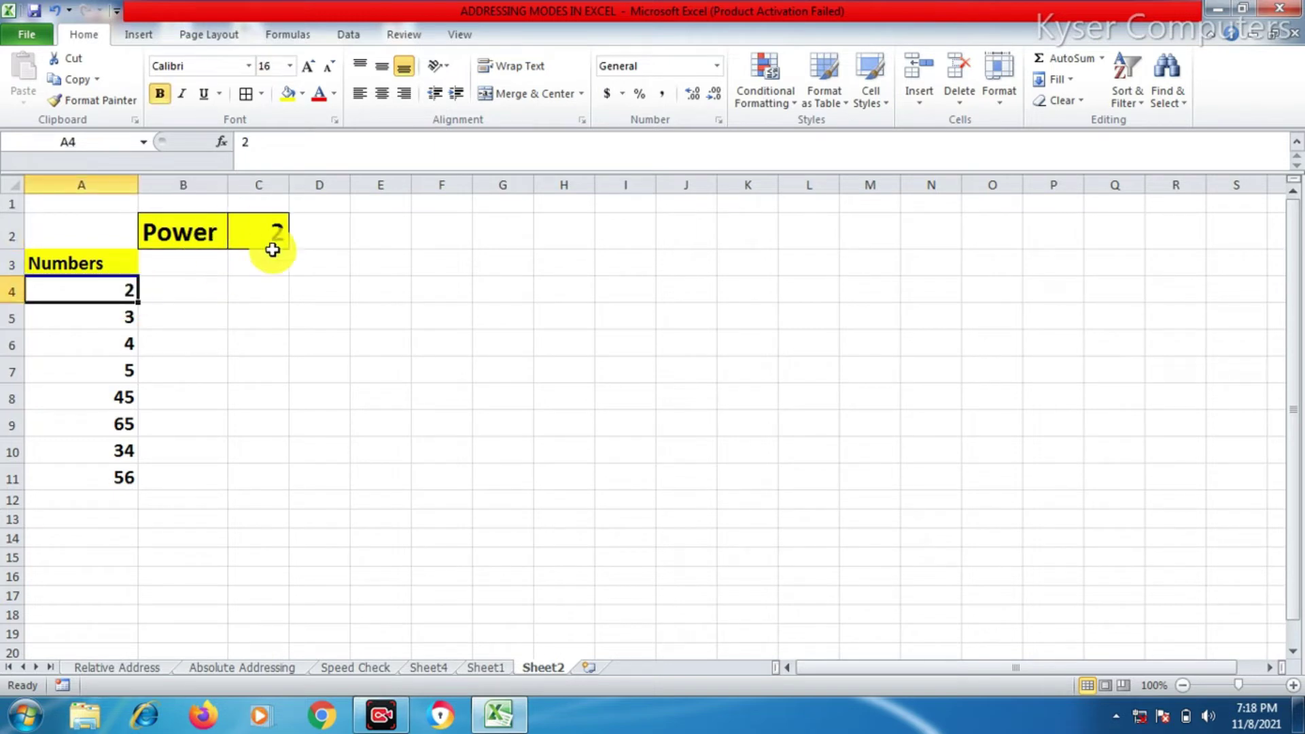
pyautogui.click(271, 239)
pyautogui.click(102, 314)
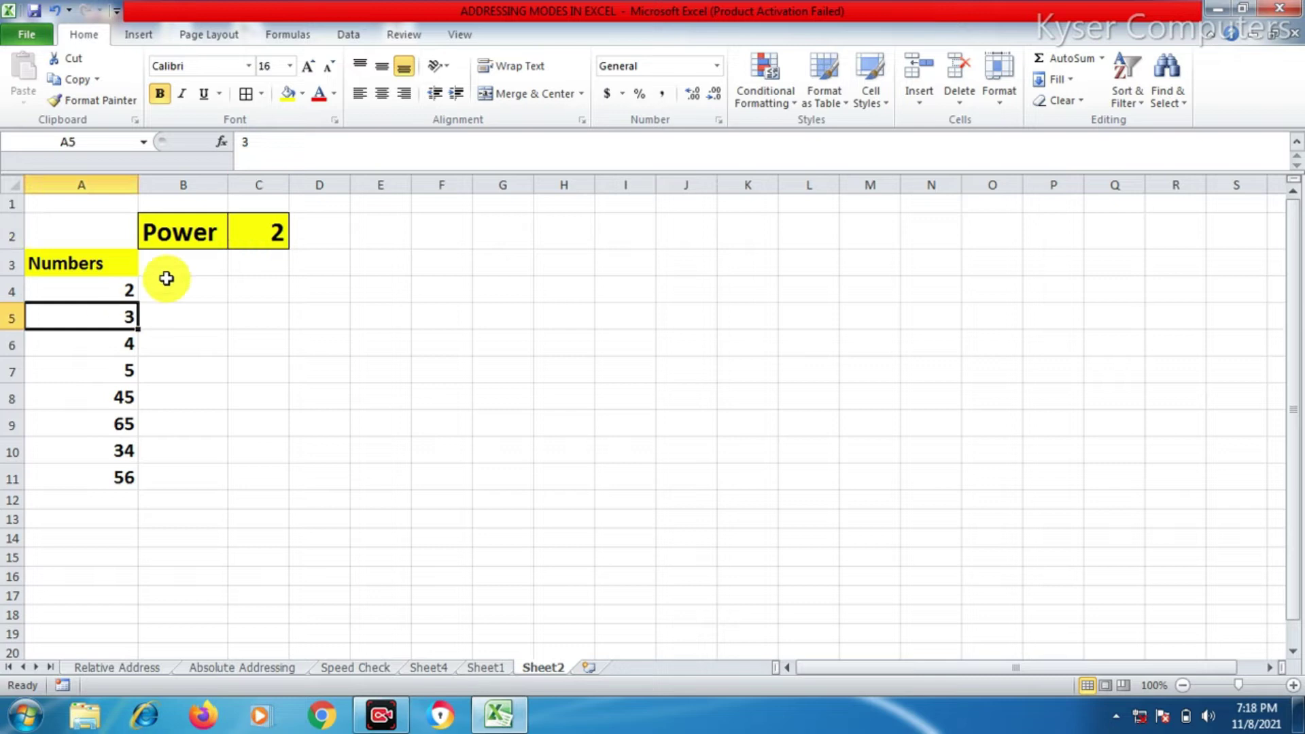
pyautogui.click(280, 232)
pyautogui.click(126, 343)
pyautogui.click(270, 236)
pyautogui.click(129, 365)
pyautogui.click(253, 245)
pyautogui.click(113, 402)
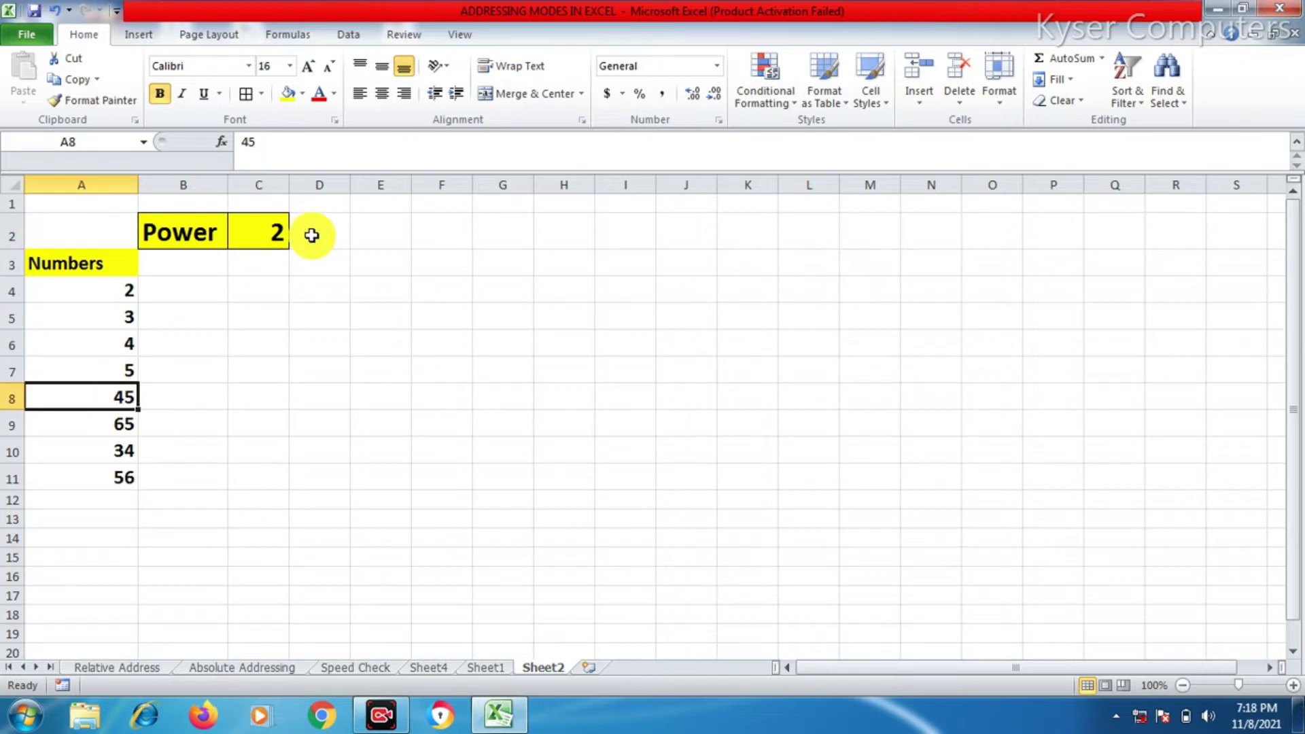
pyautogui.click(279, 233)
pyautogui.click(181, 268)
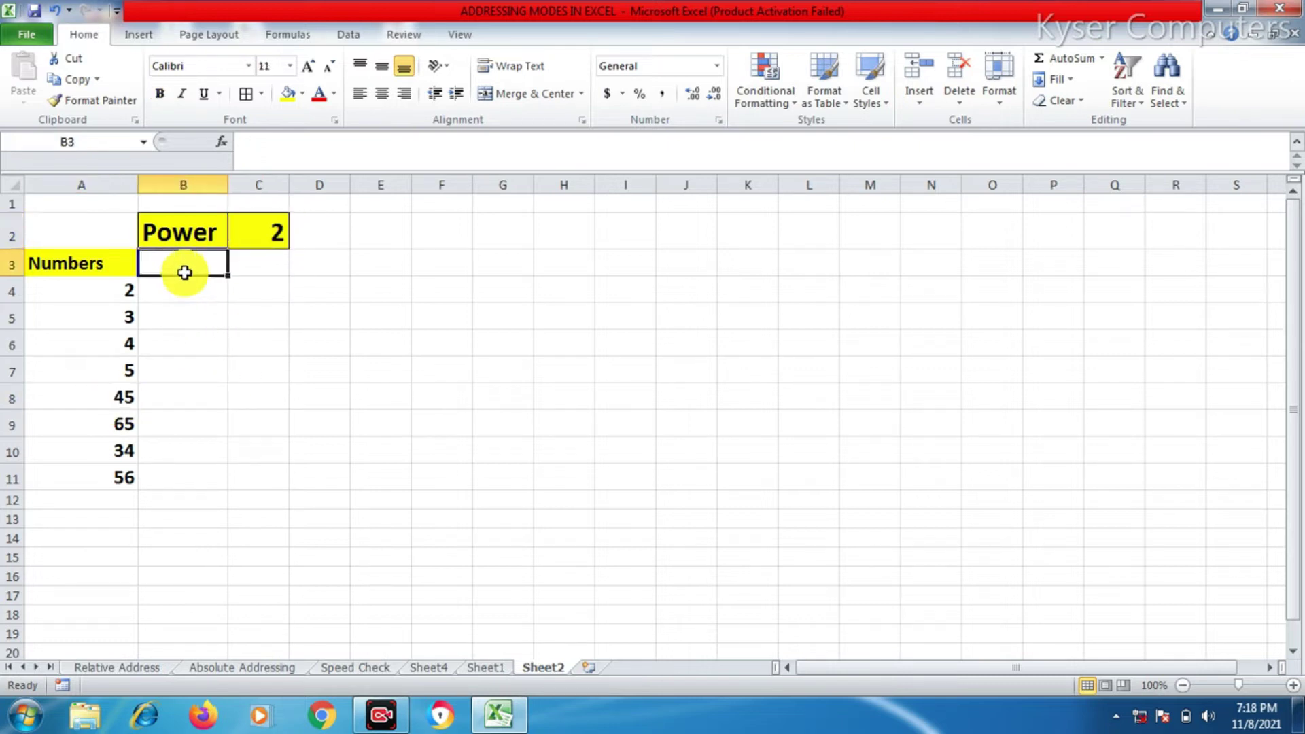
pyautogui.write('Pow')
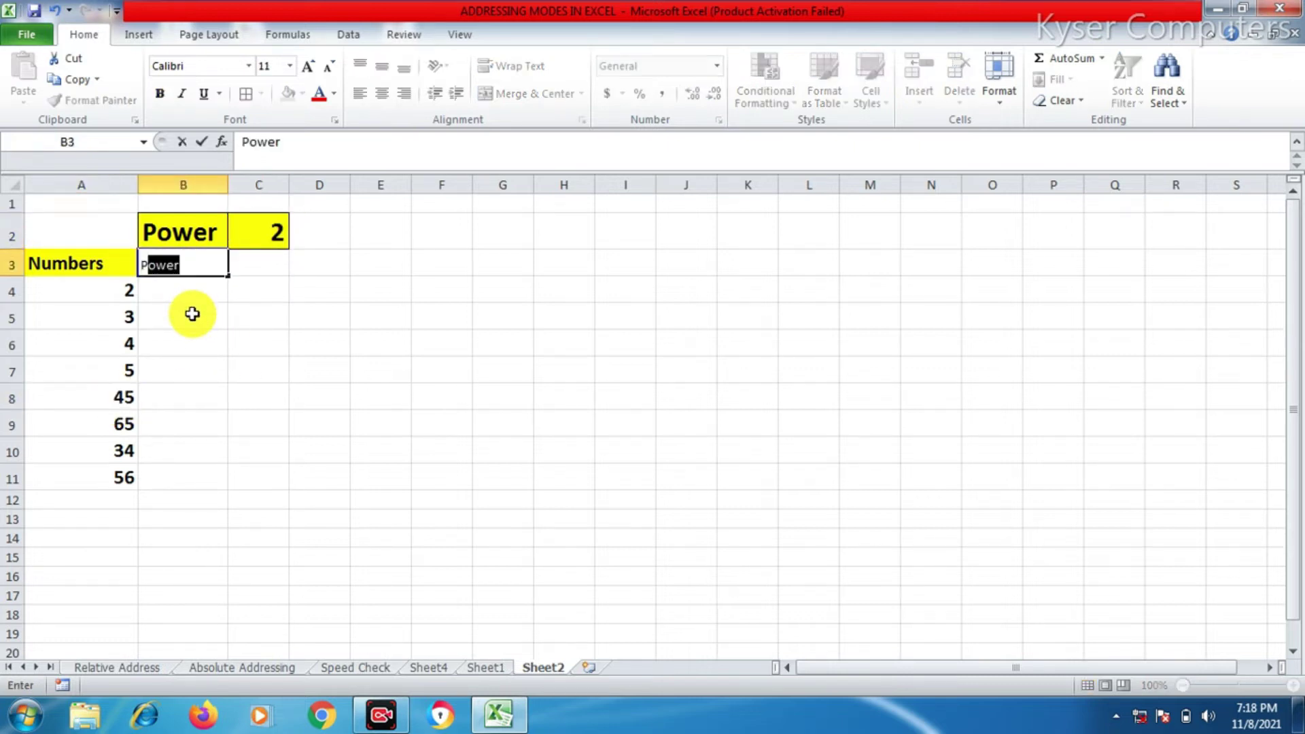
pyautogui.write('er')
# - Erase the Power text from B3 and relate A4 and A5 to the power in C2
pyautogui.press('BackSpace')
pyautogui.press('BackSpace')
pyautogui.press('BackSpace')
pyautogui.press('BackSpace')
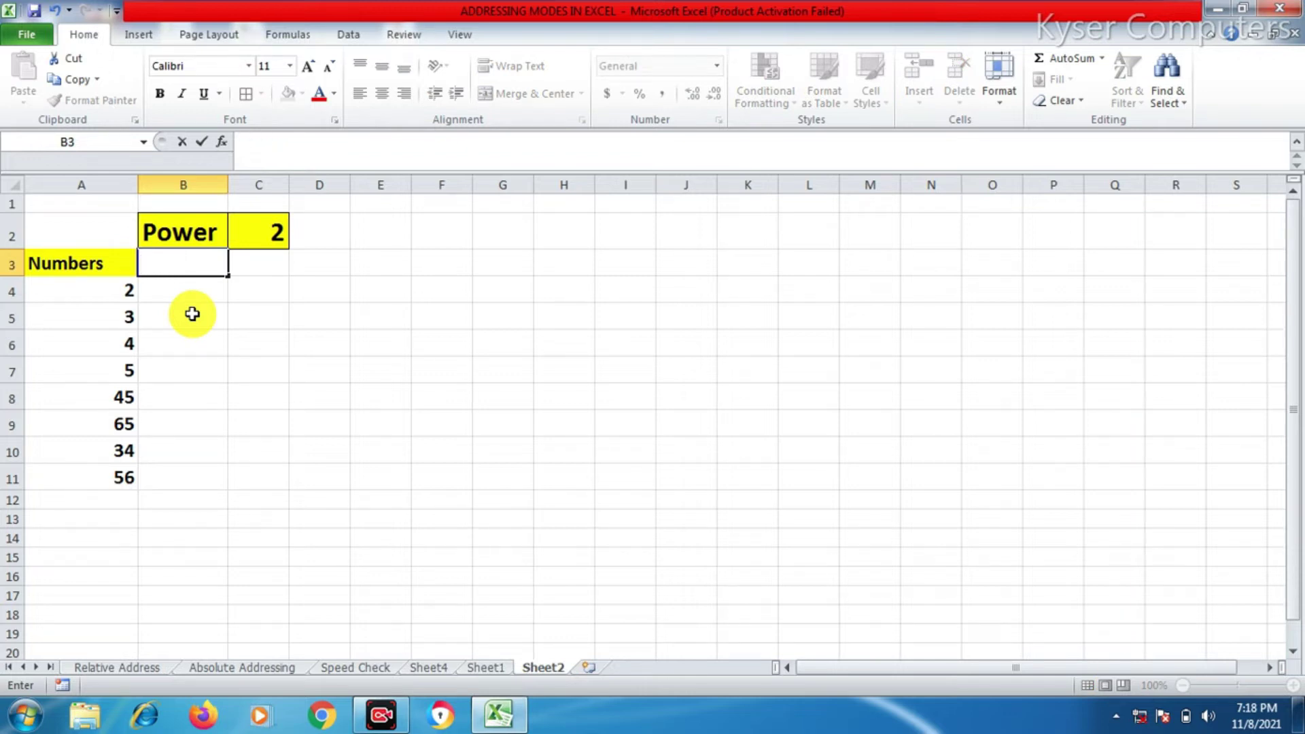
pyautogui.click(99, 291)
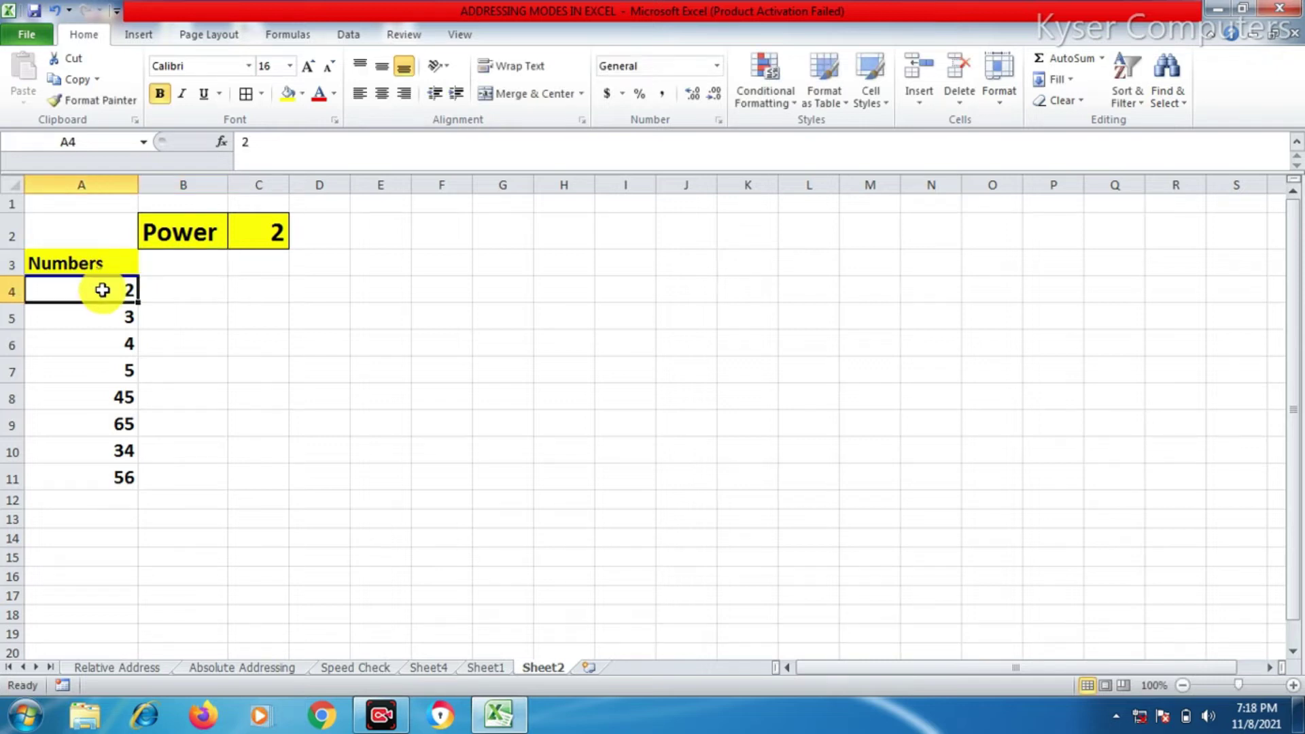
pyautogui.click(262, 230)
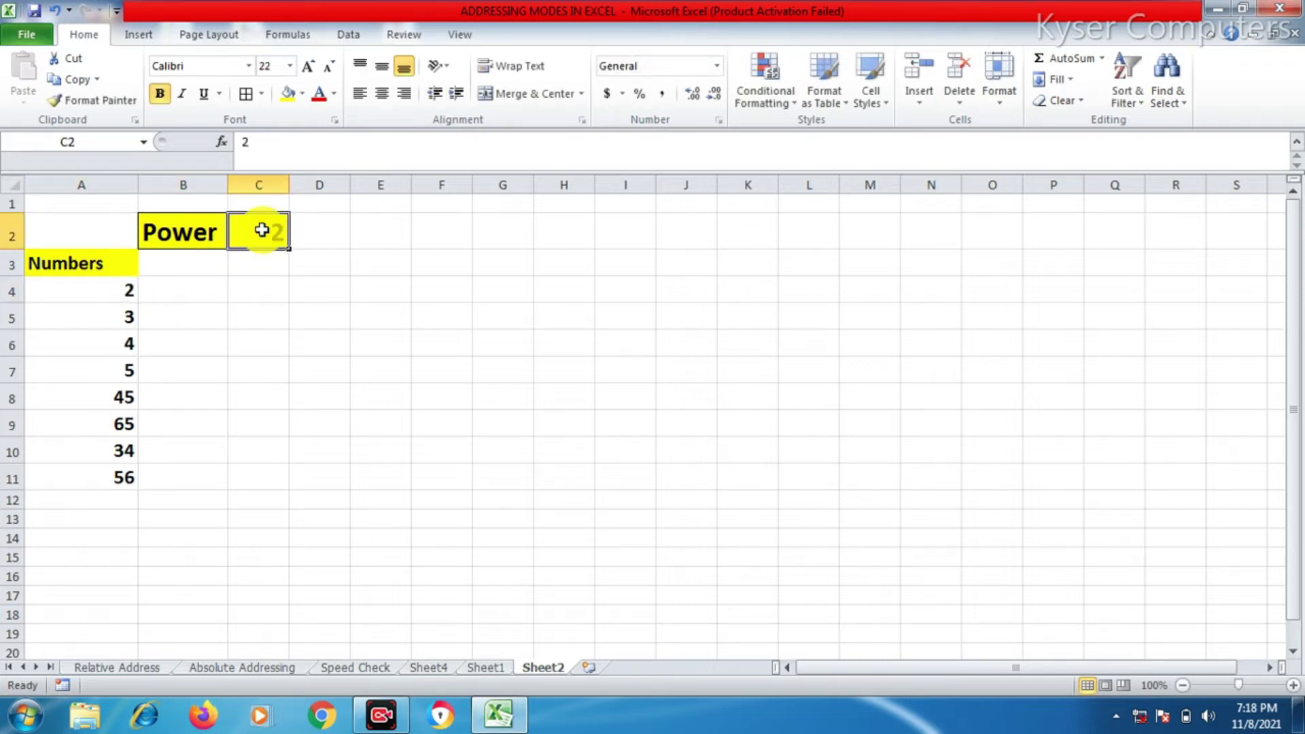
pyautogui.click(110, 316)
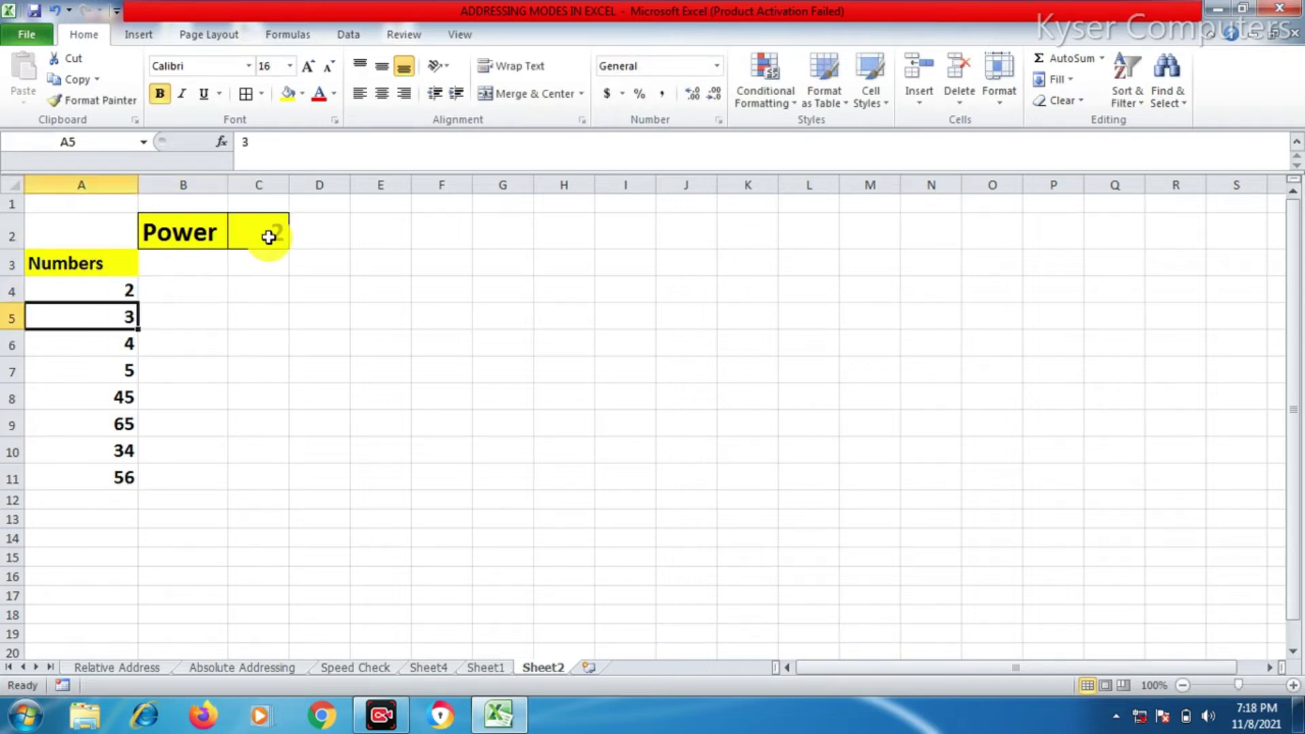
pyautogui.click(268, 236)
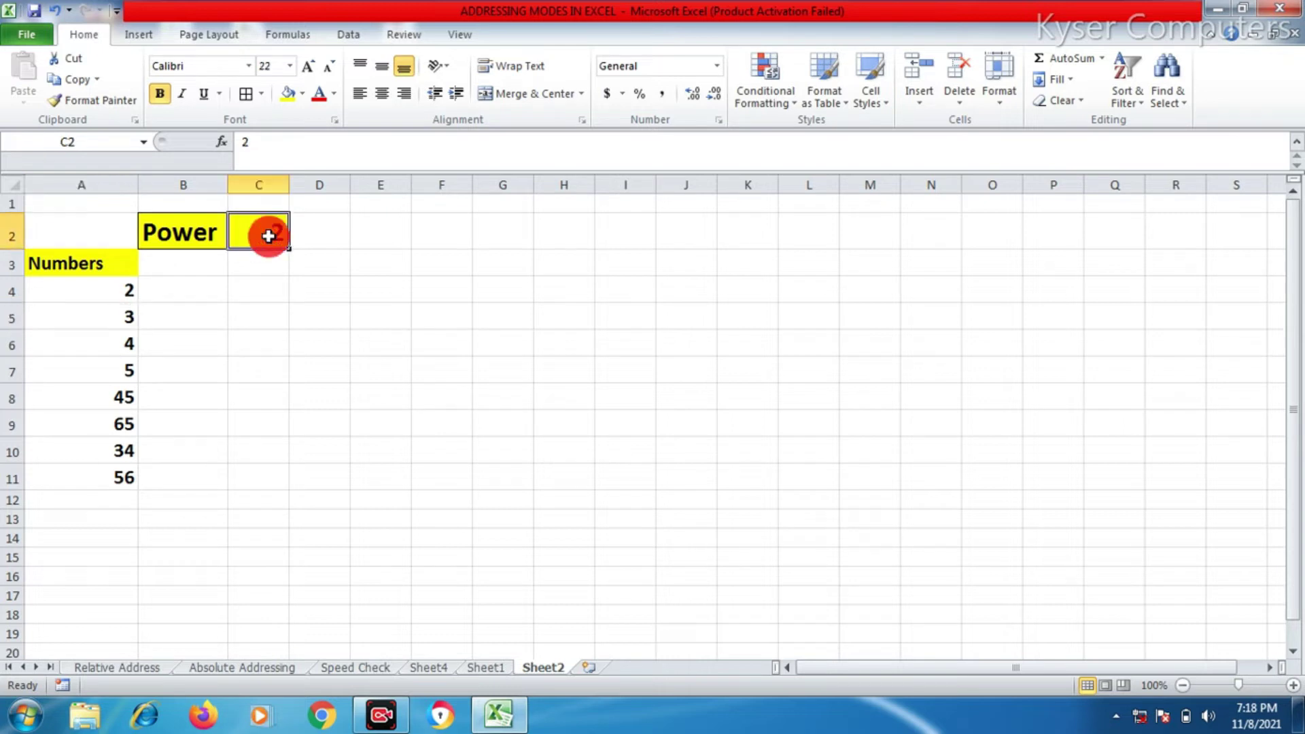
pyautogui.click(181, 272)
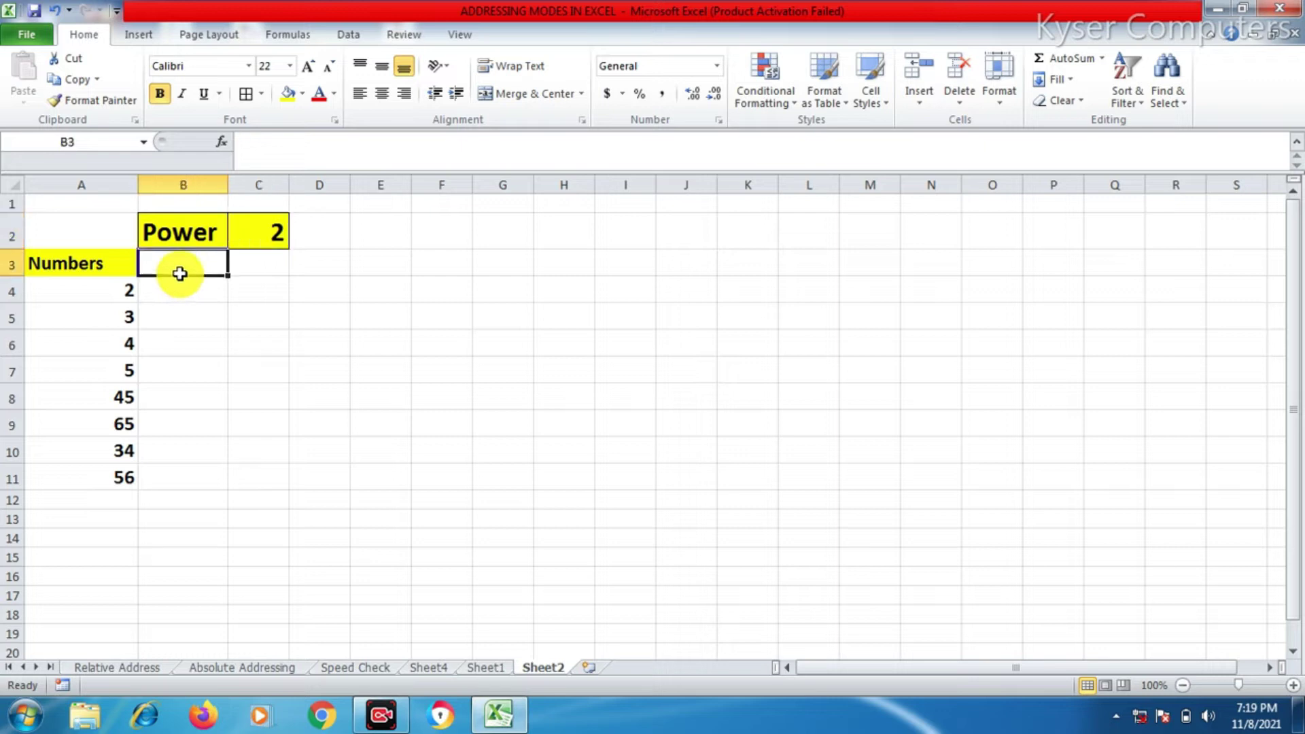
# - Enter =POWER(A4,C2) in B4 to square 2 into 4
pyautogui.click(182, 288)
pyautogui.write('=')
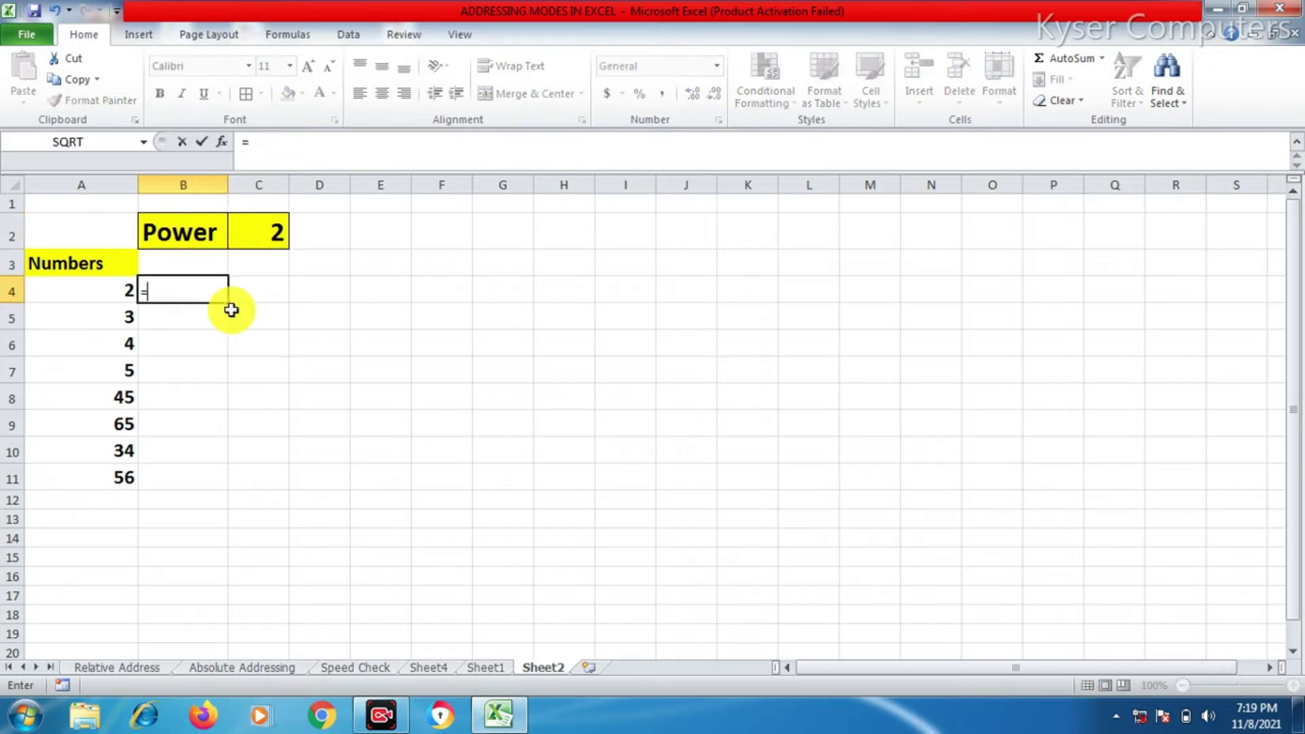
pyautogui.write('Power(')
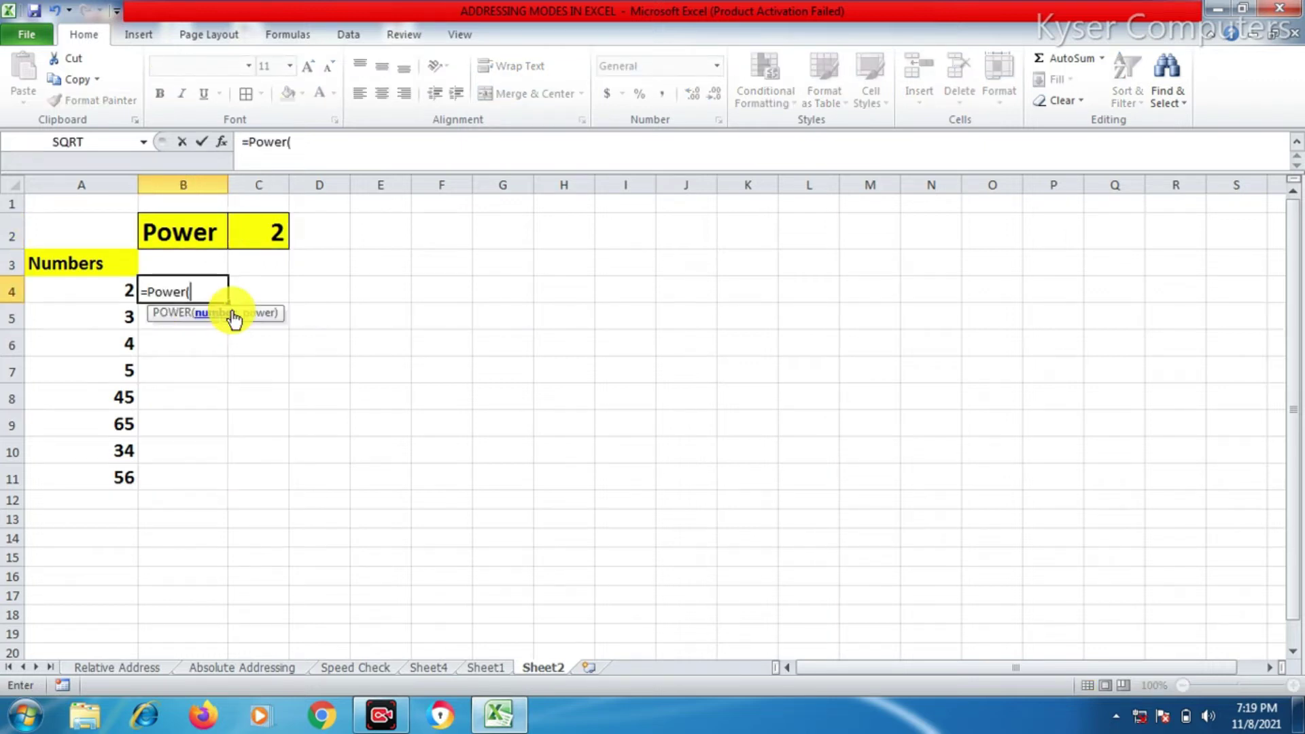
pyautogui.click(109, 291)
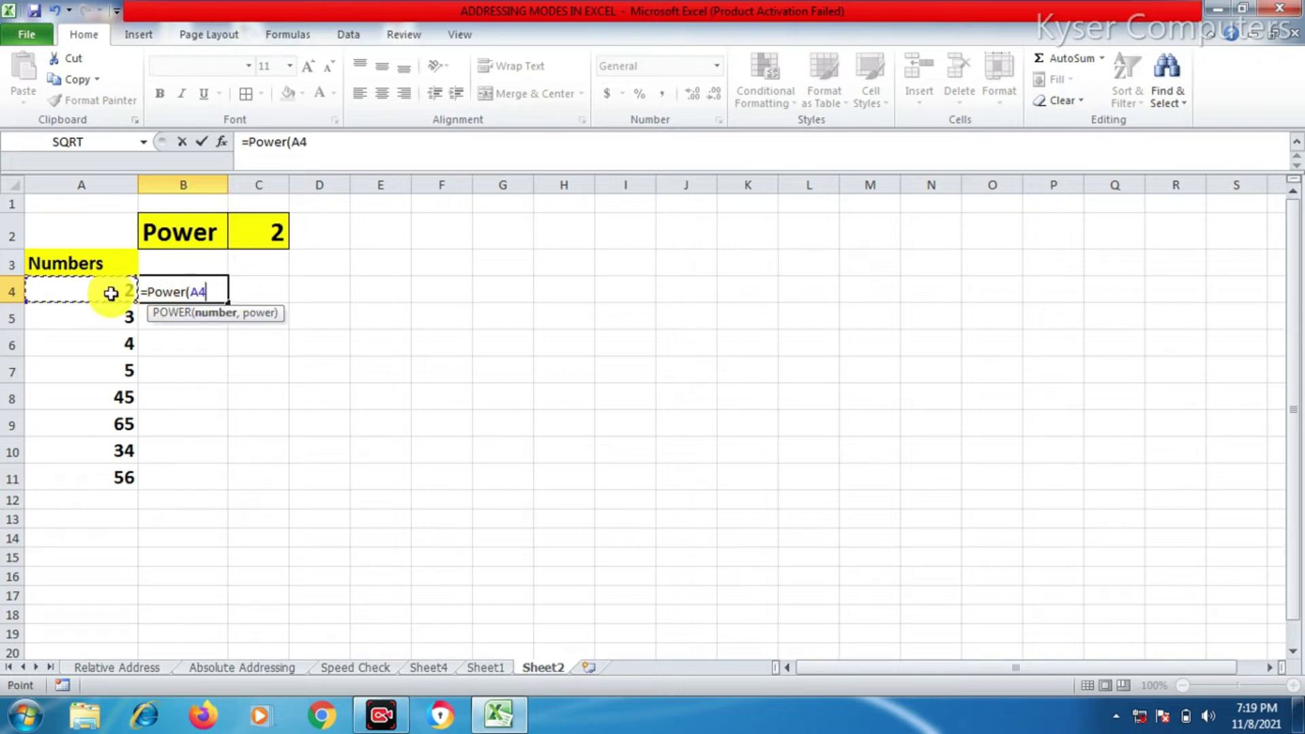
pyautogui.write(',')
pyautogui.click(264, 232)
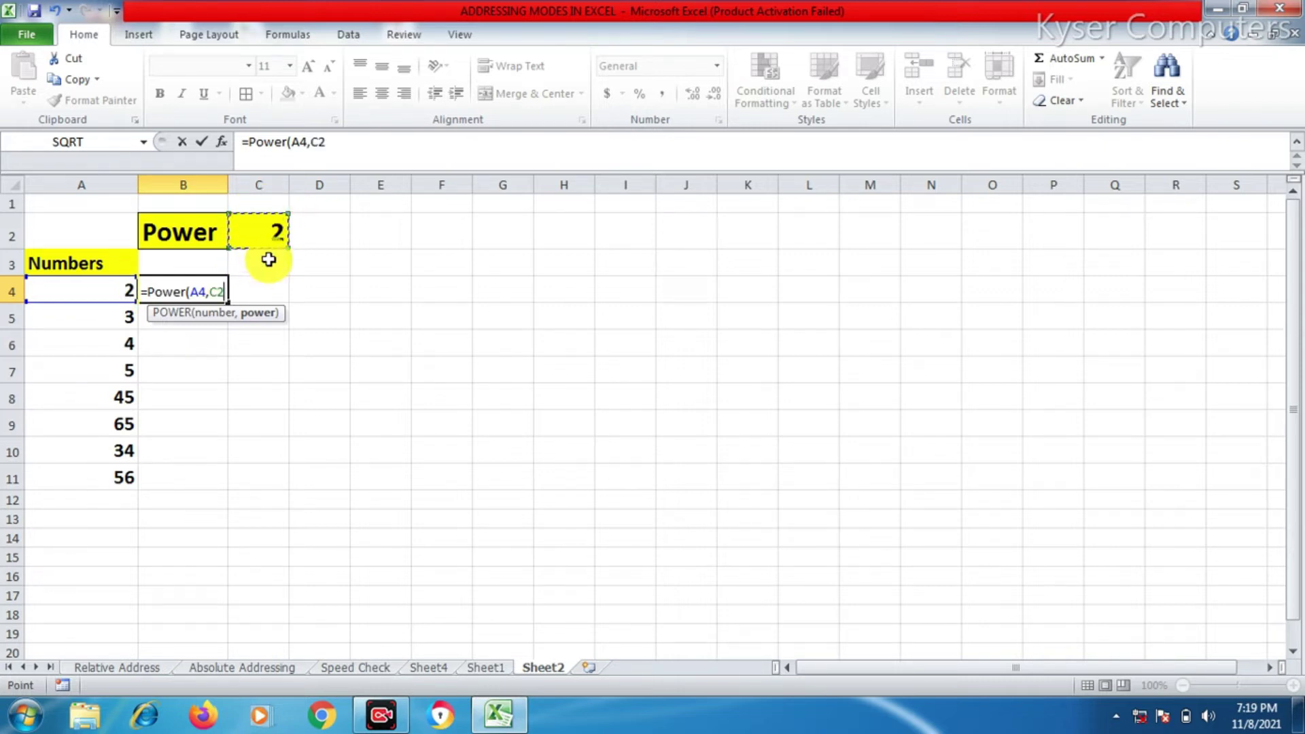
pyautogui.write(')')
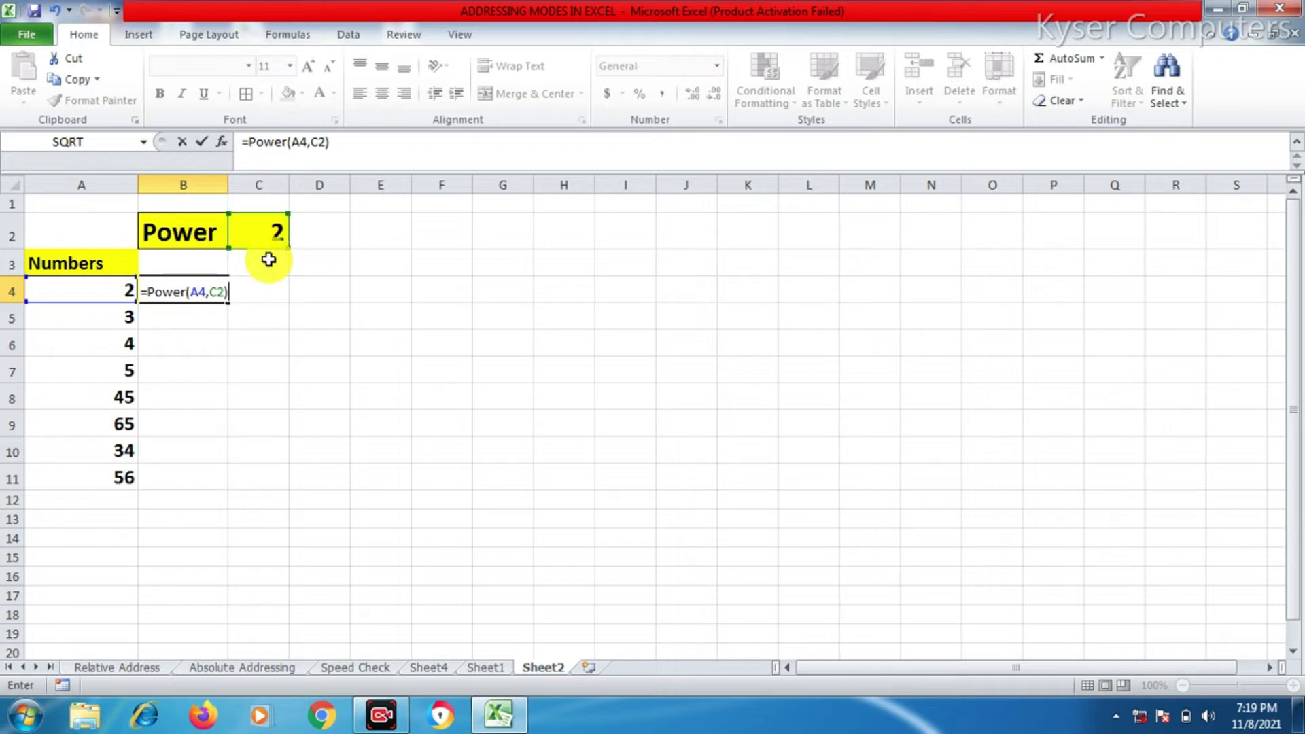
pyautogui.press('Return')
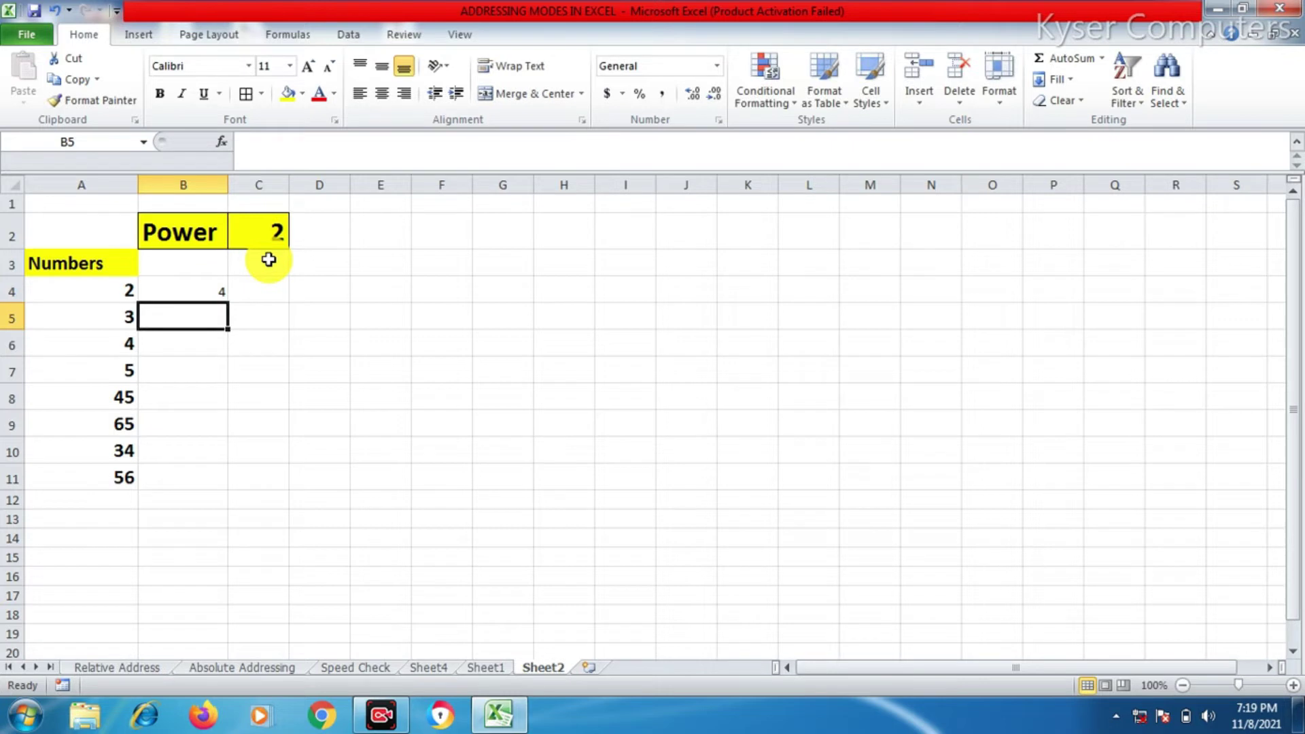
# - Copy A4's bold formatting onto B4 with Format Painter
pyautogui.click(92, 294)
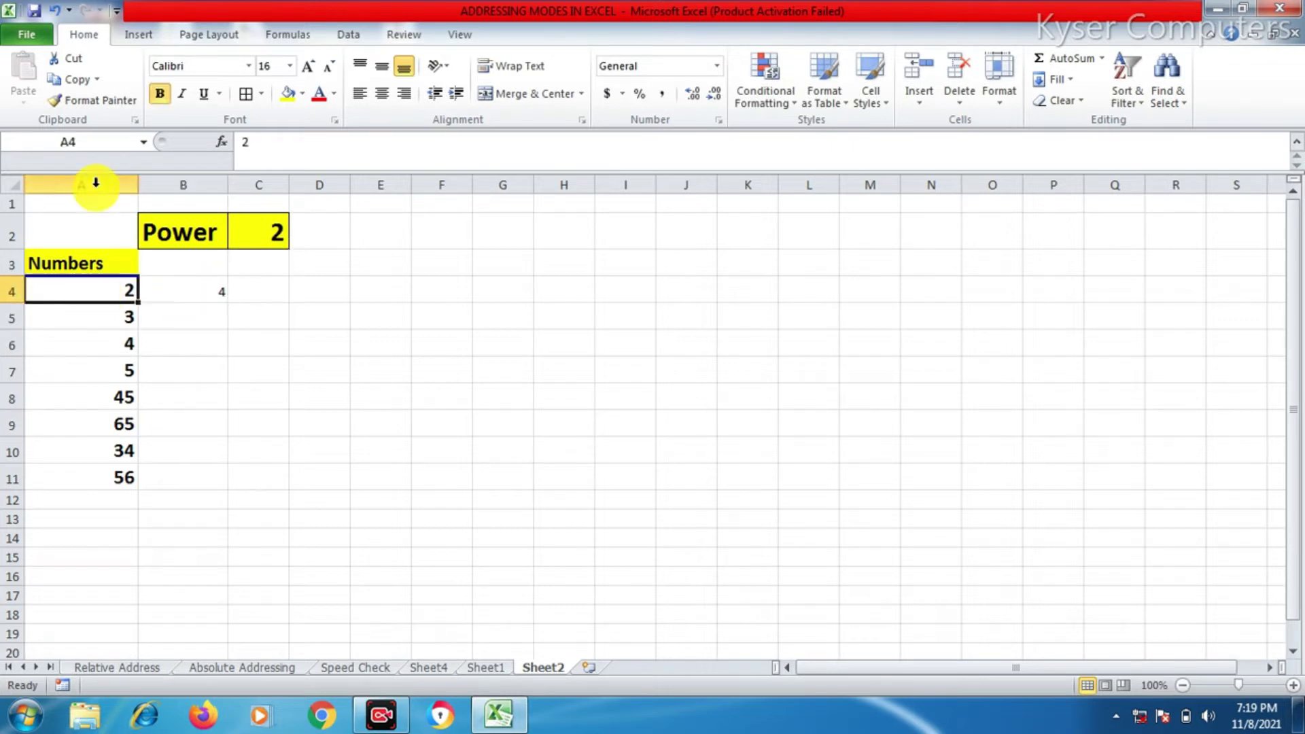
pyautogui.click(84, 101)
pyautogui.click(191, 289)
pyautogui.click(198, 323)
pyautogui.click(224, 293)
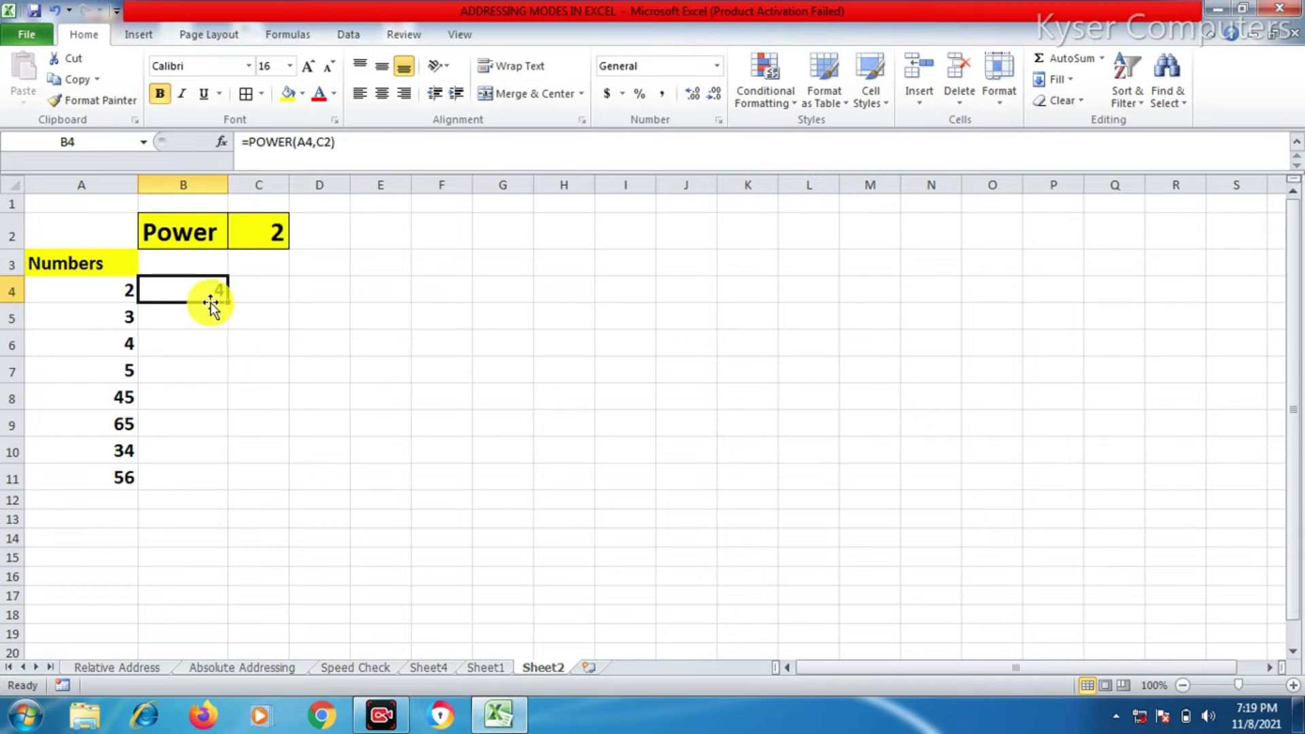
# - Fill B4's POWER formula down through B11
pyautogui.click(128, 319)
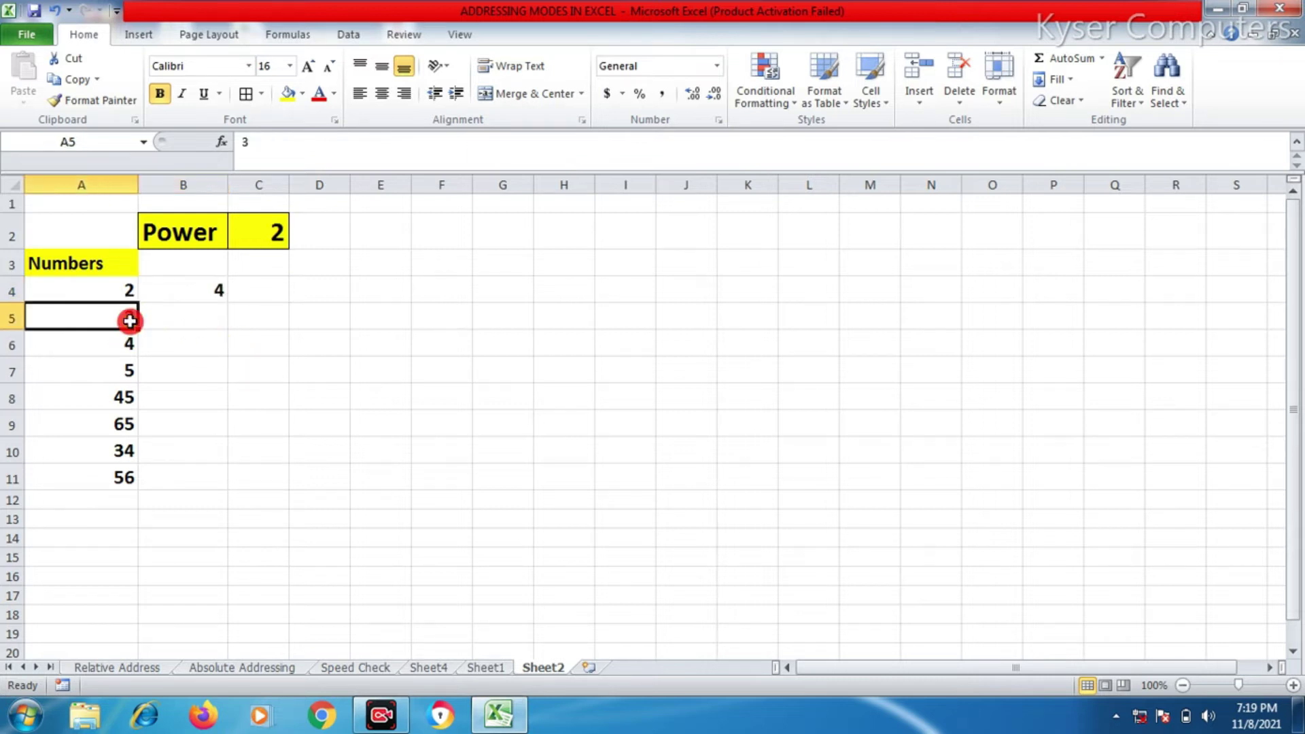
pyautogui.click(288, 229)
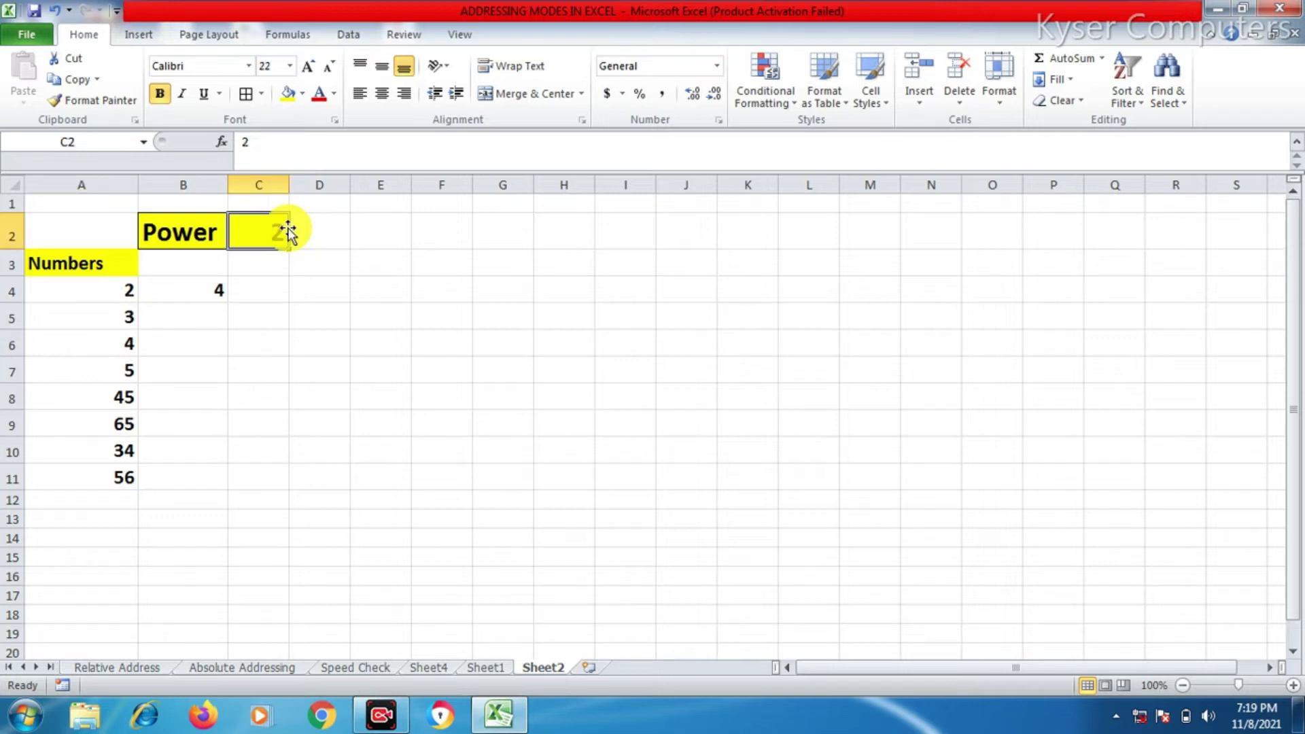
pyautogui.click(205, 292)
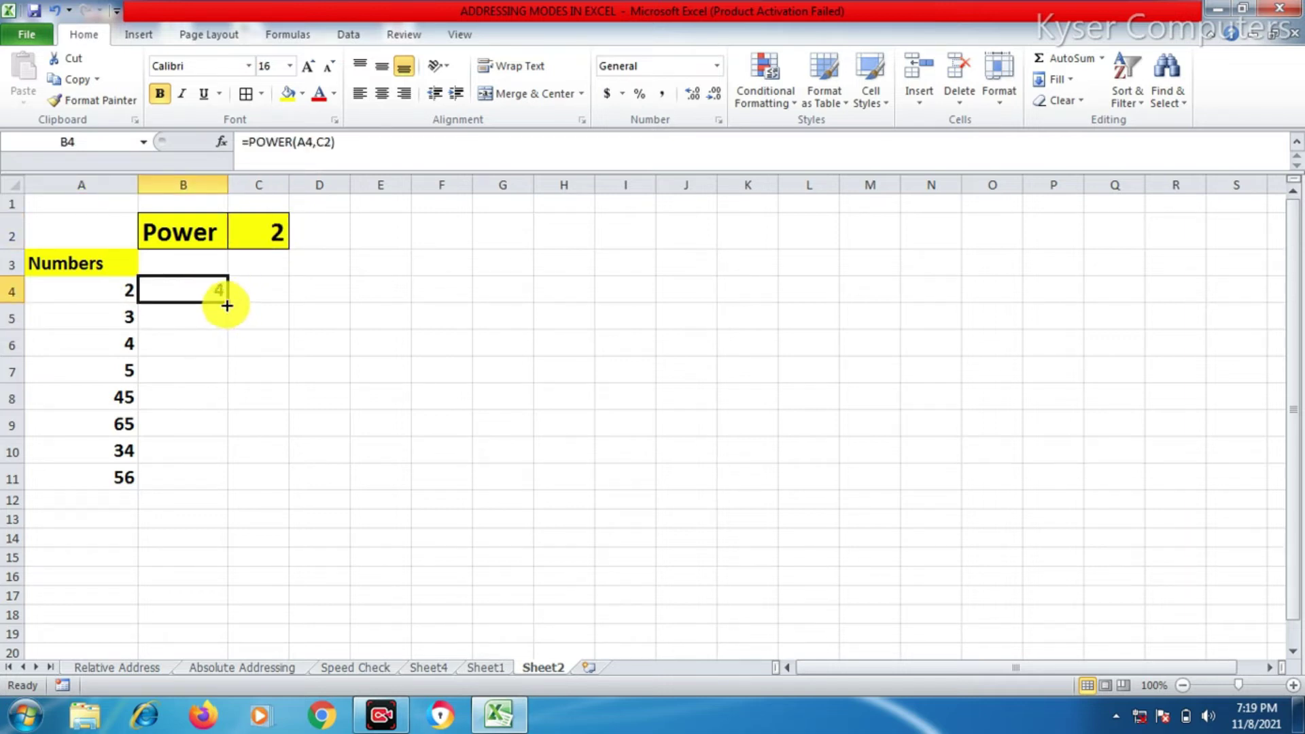
pyautogui.moveTo(227, 302); pyautogui.dragTo(221, 374)
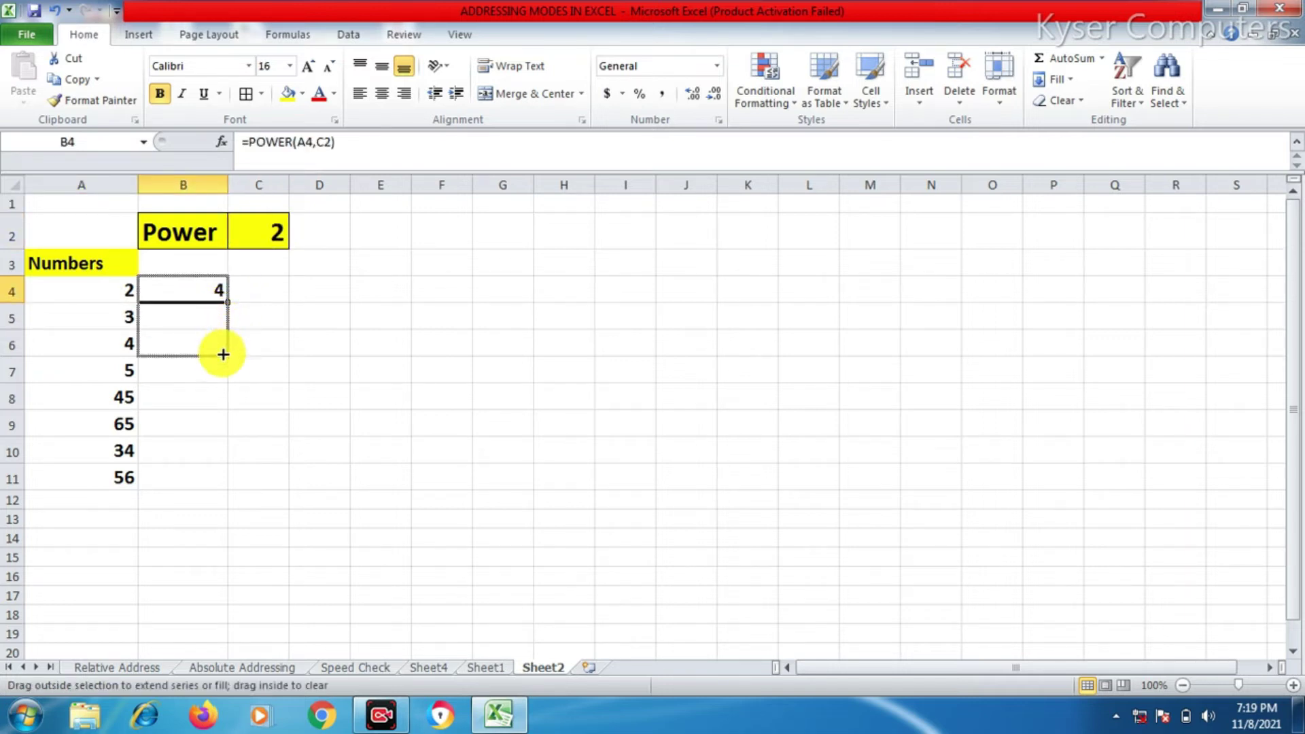
pyautogui.moveTo(220, 374); pyautogui.dragTo(223, 483)
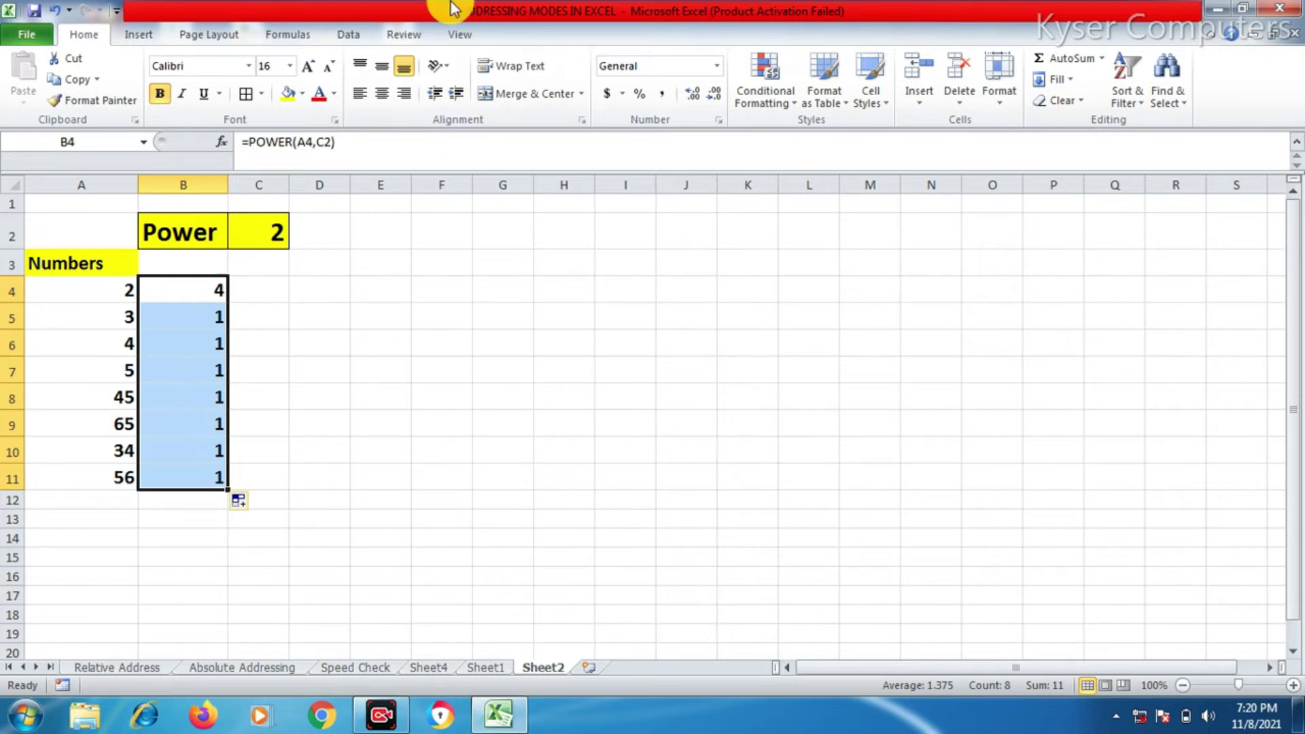
# - Turn on Show Formulas to reveal the shifting C2 references, and refill B4's formula down column B
pyautogui.click(265, 40)
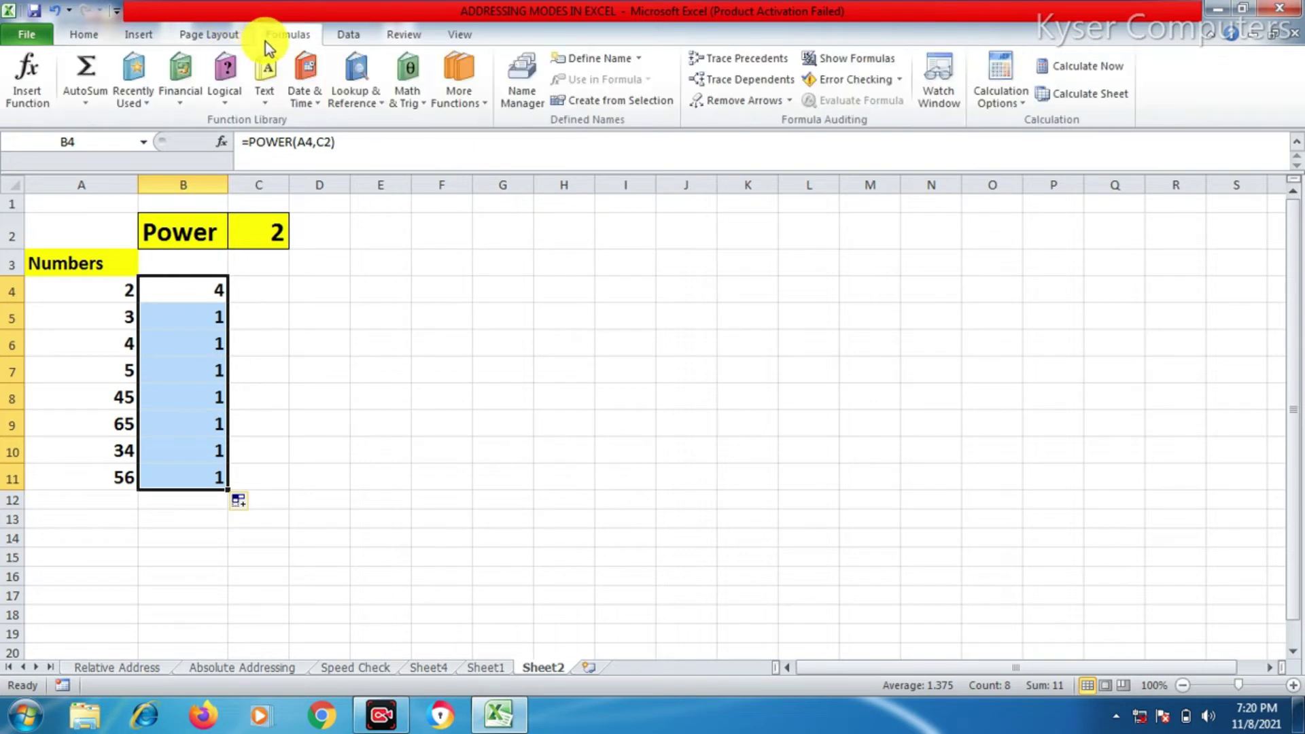
pyautogui.click(879, 61)
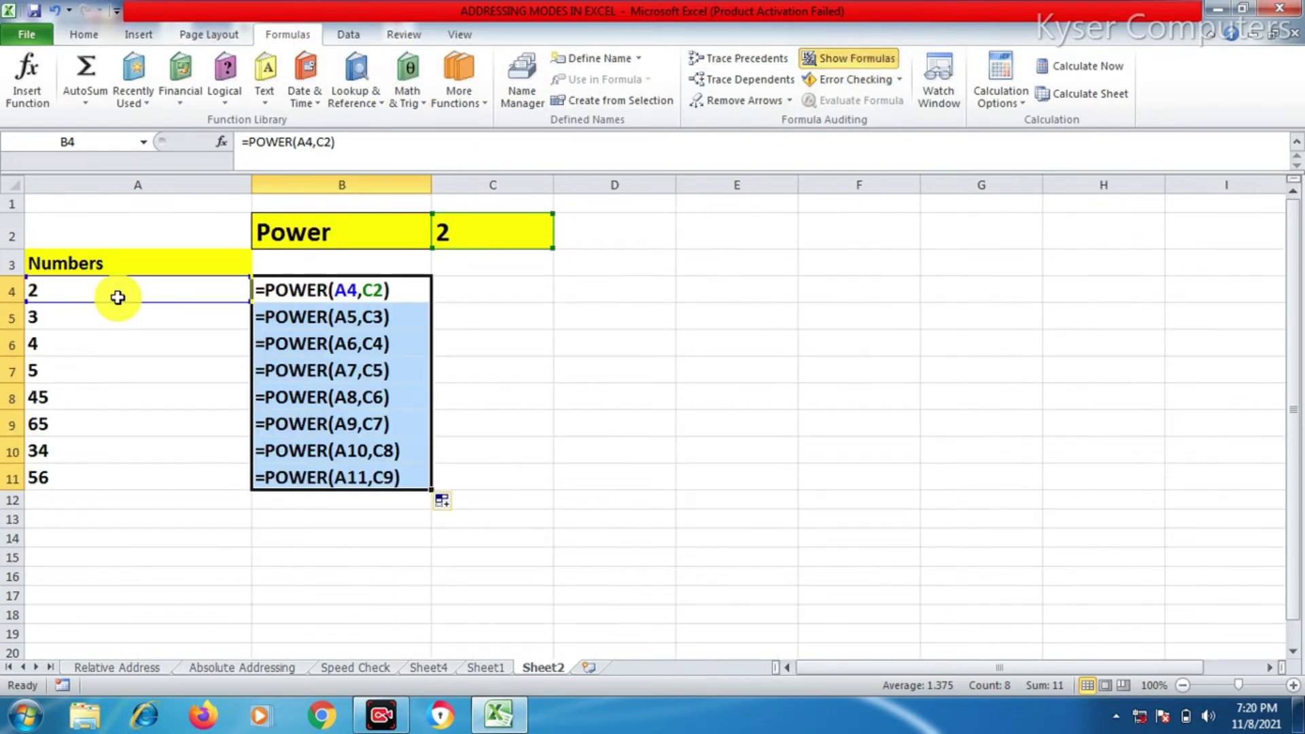
pyautogui.click(405, 291)
pyautogui.moveTo(435, 301); pyautogui.dragTo(418, 486)
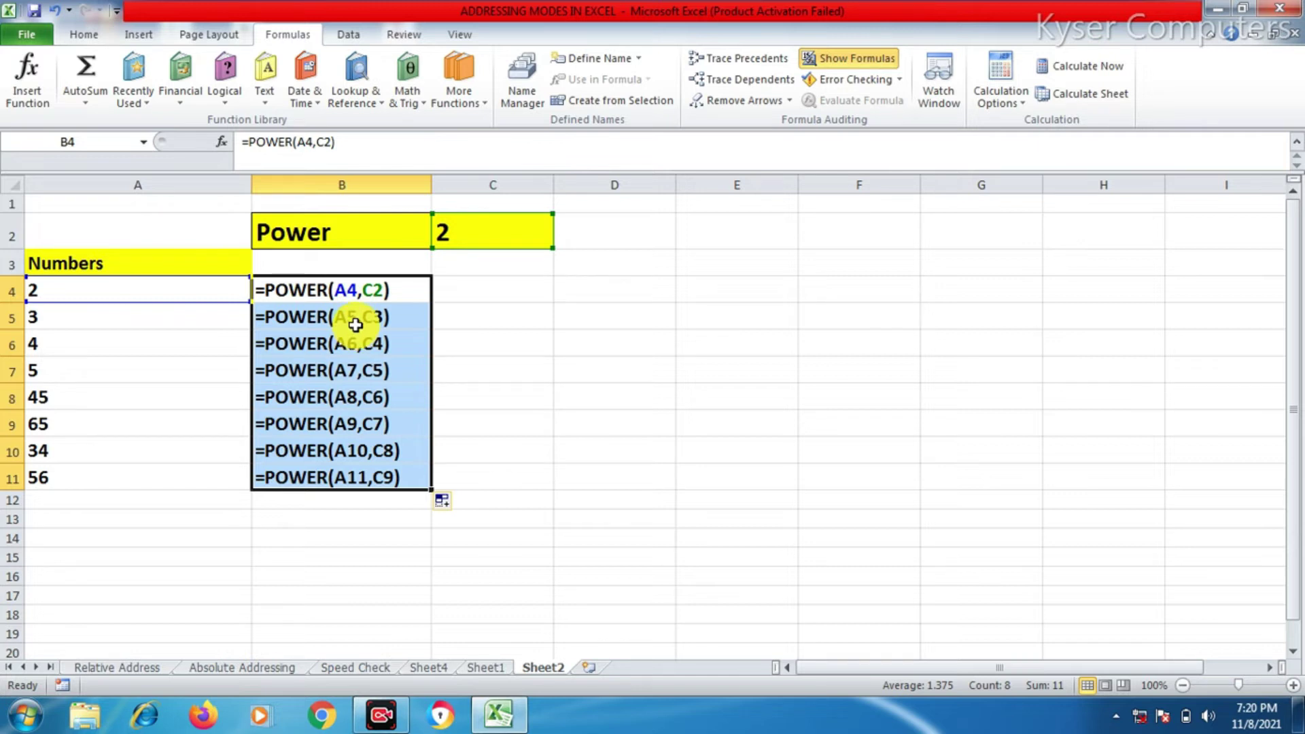
pyautogui.click(356, 324)
pyautogui.click(475, 235)
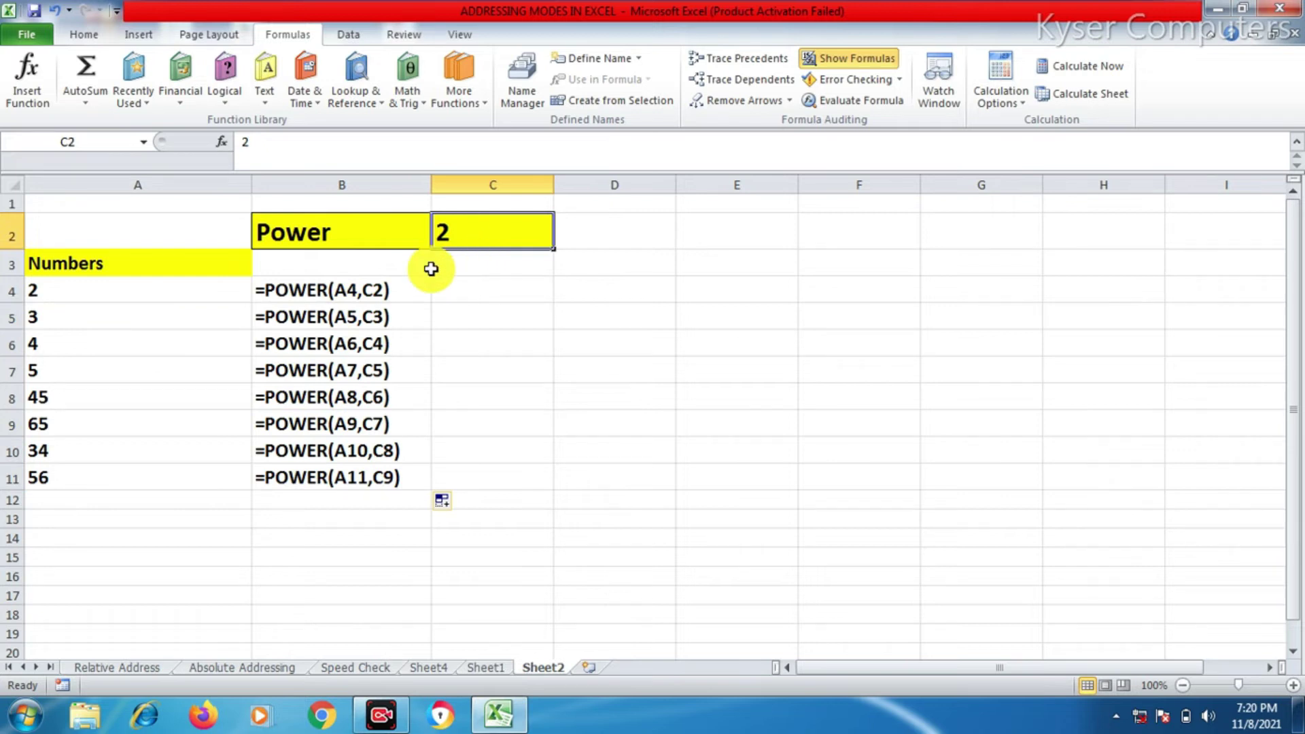
pyautogui.click(376, 299)
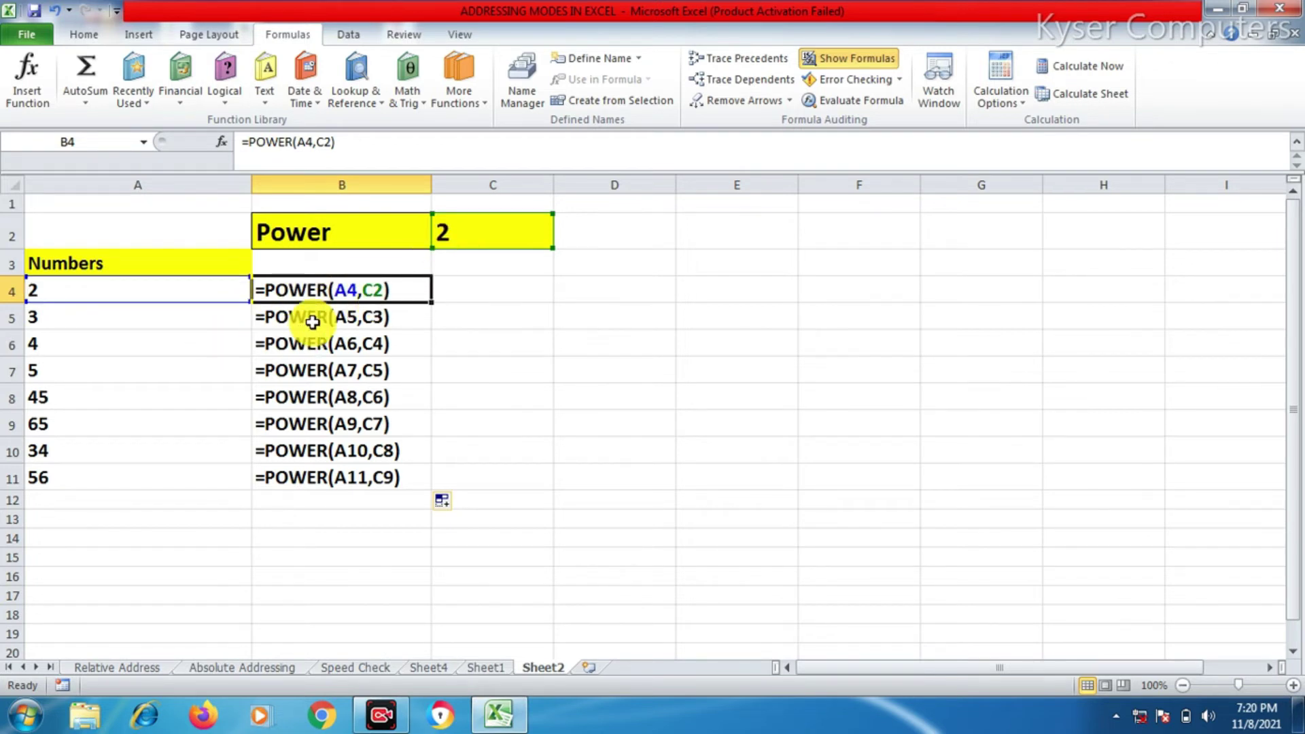
pyautogui.click(349, 325)
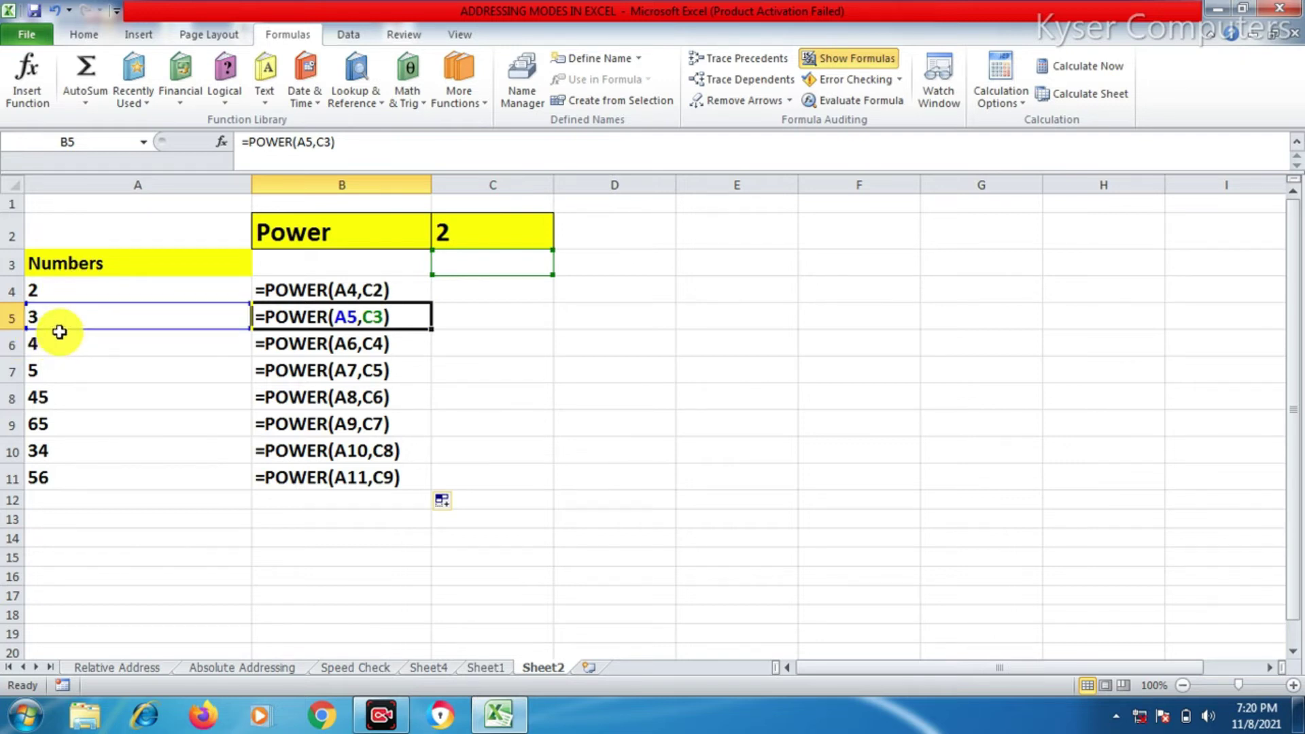
pyautogui.click(280, 348)
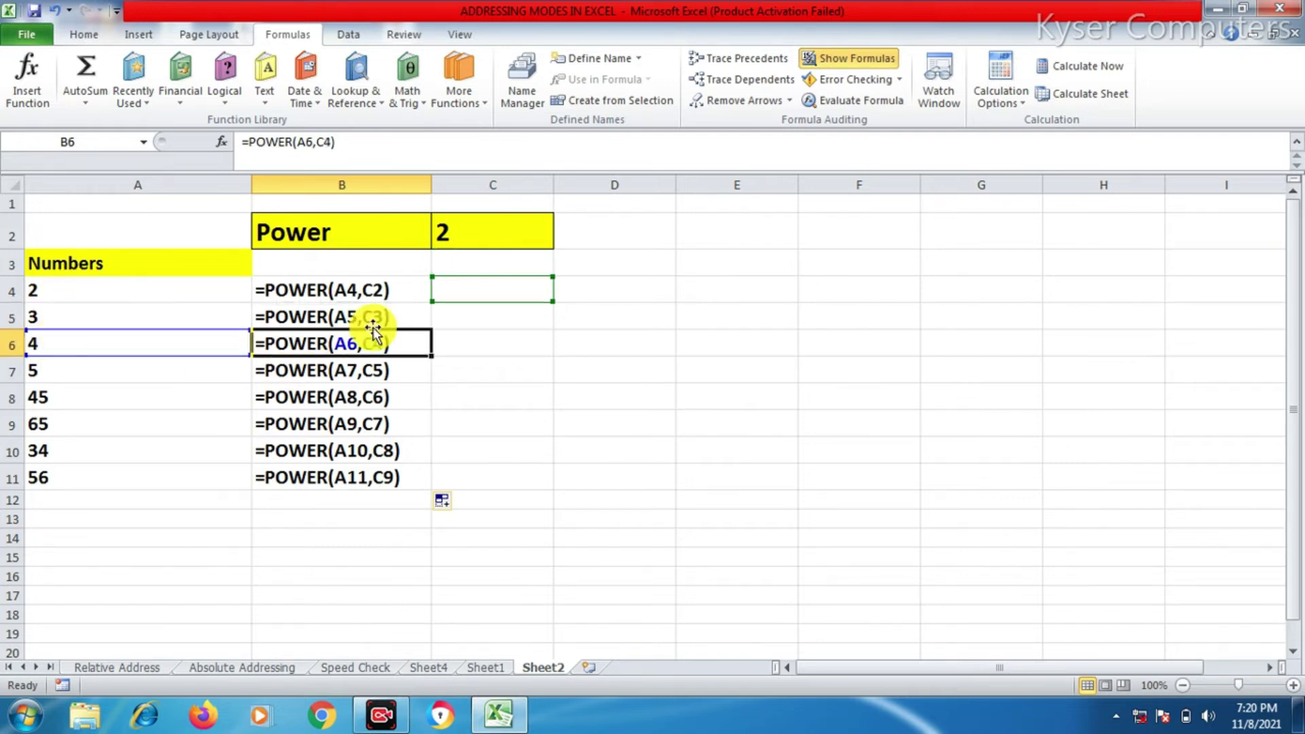
pyautogui.click(355, 372)
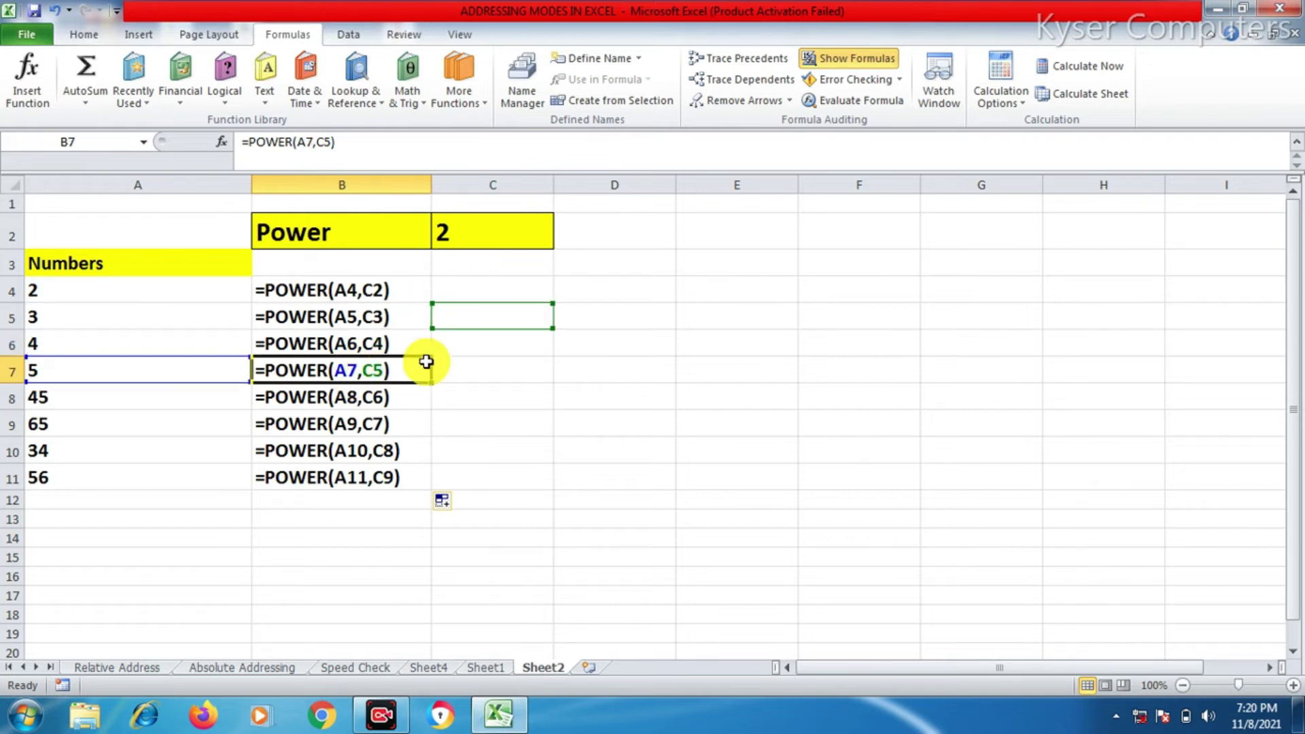
pyautogui.click(412, 398)
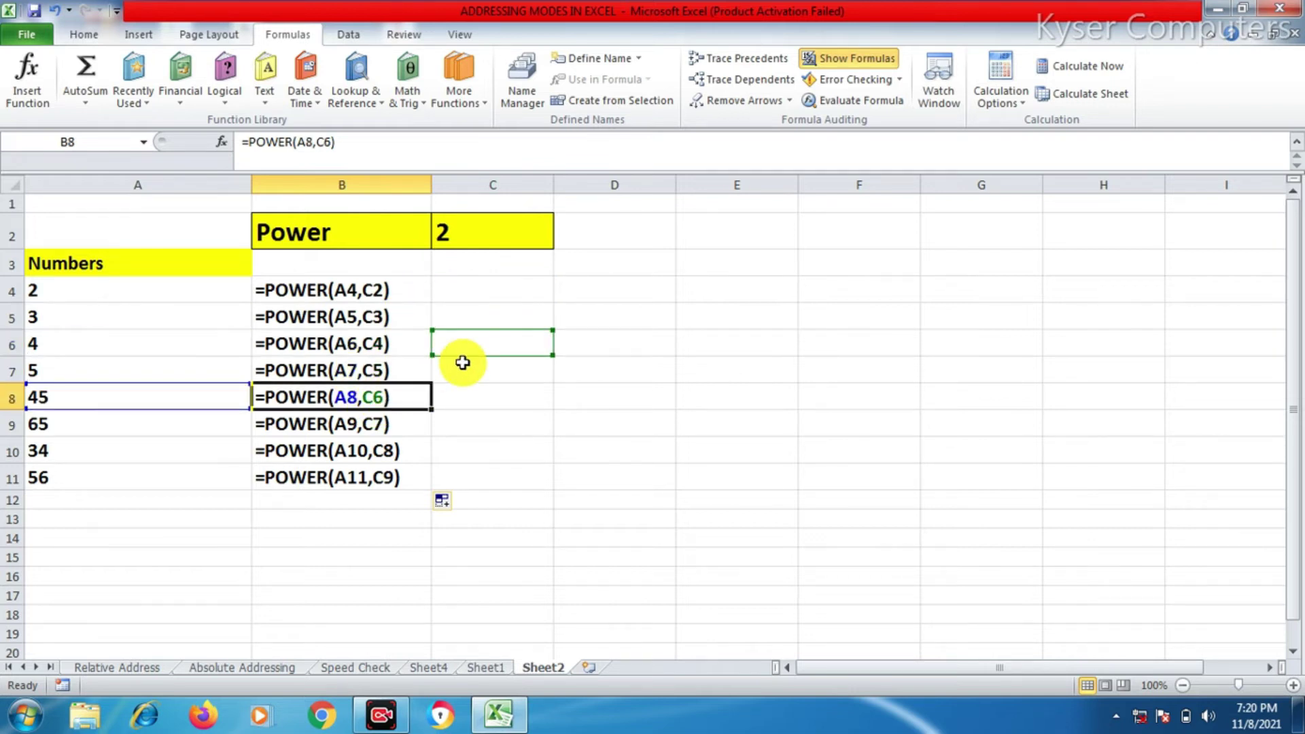
pyautogui.click(446, 234)
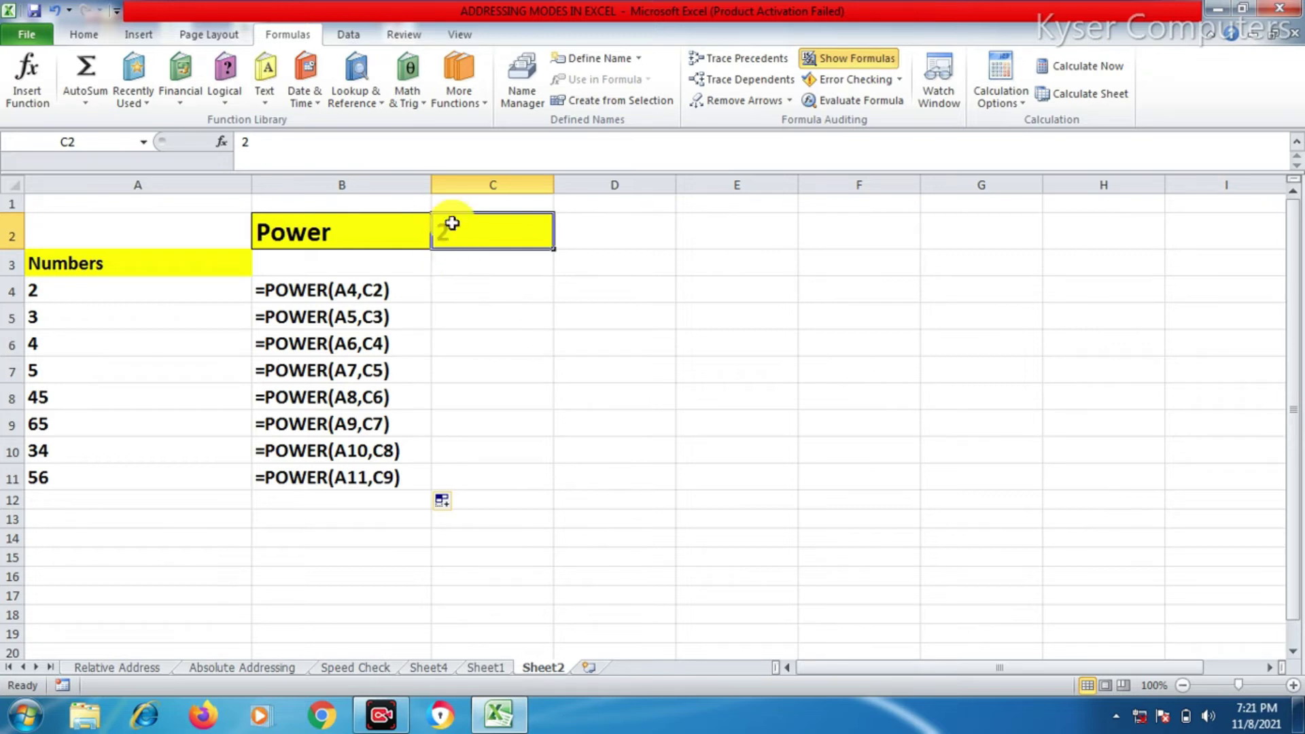
pyautogui.moveTo(319, 316); pyautogui.dragTo(329, 408)
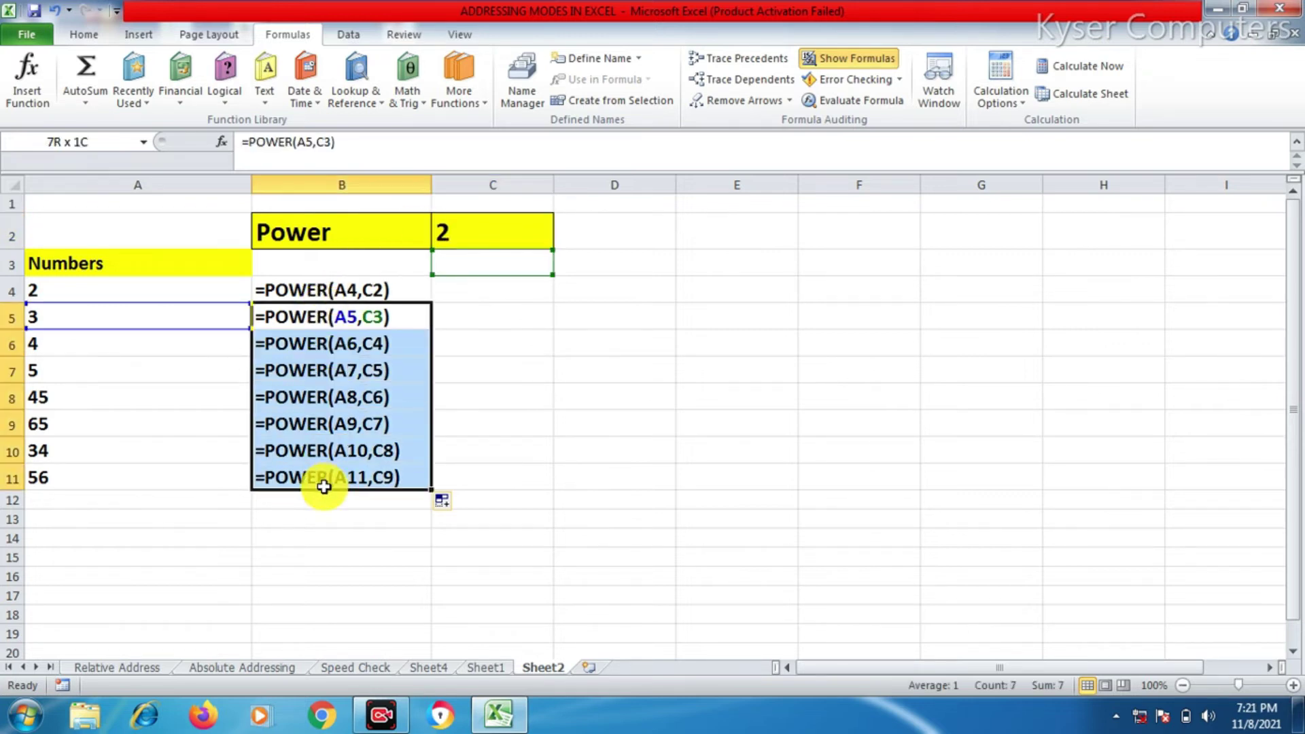
# - Clear the copied formulas from B5:B11, leaving only =POWER(A4,C2) in B4
pyautogui.press('Delete')
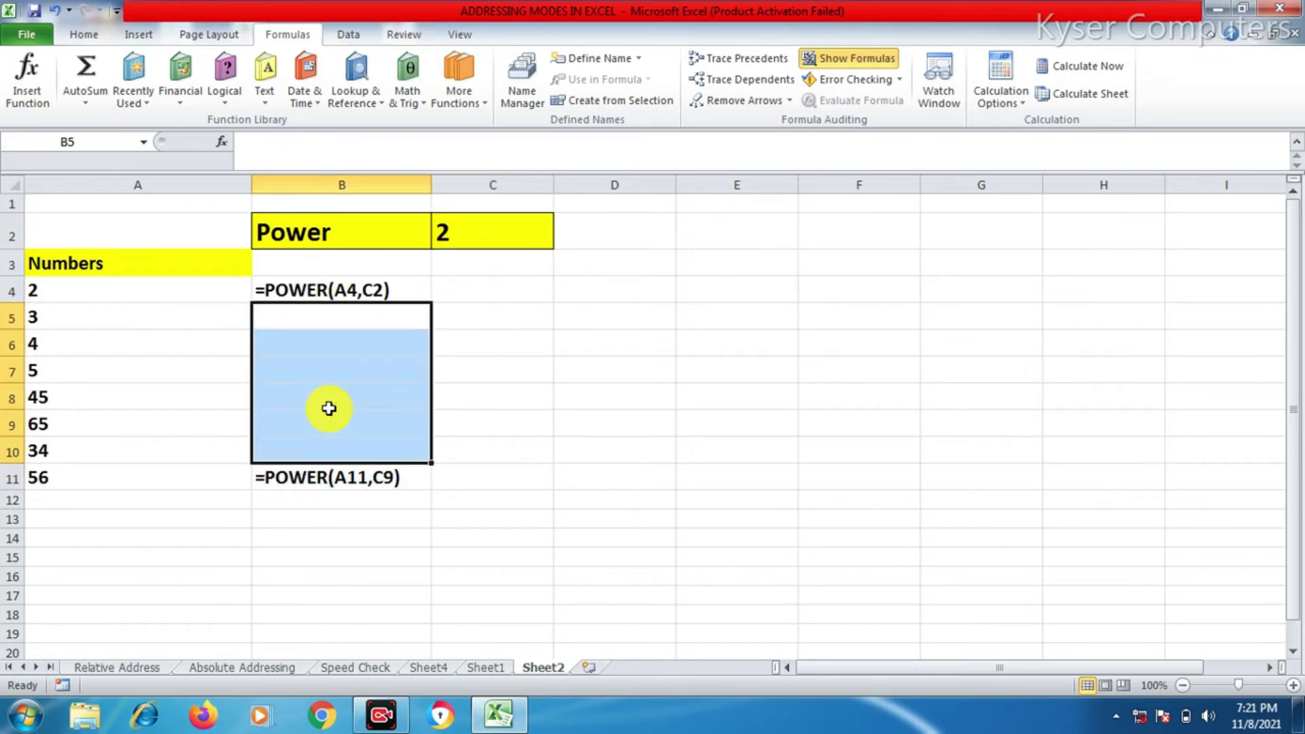
pyautogui.doubleClick(333, 479)
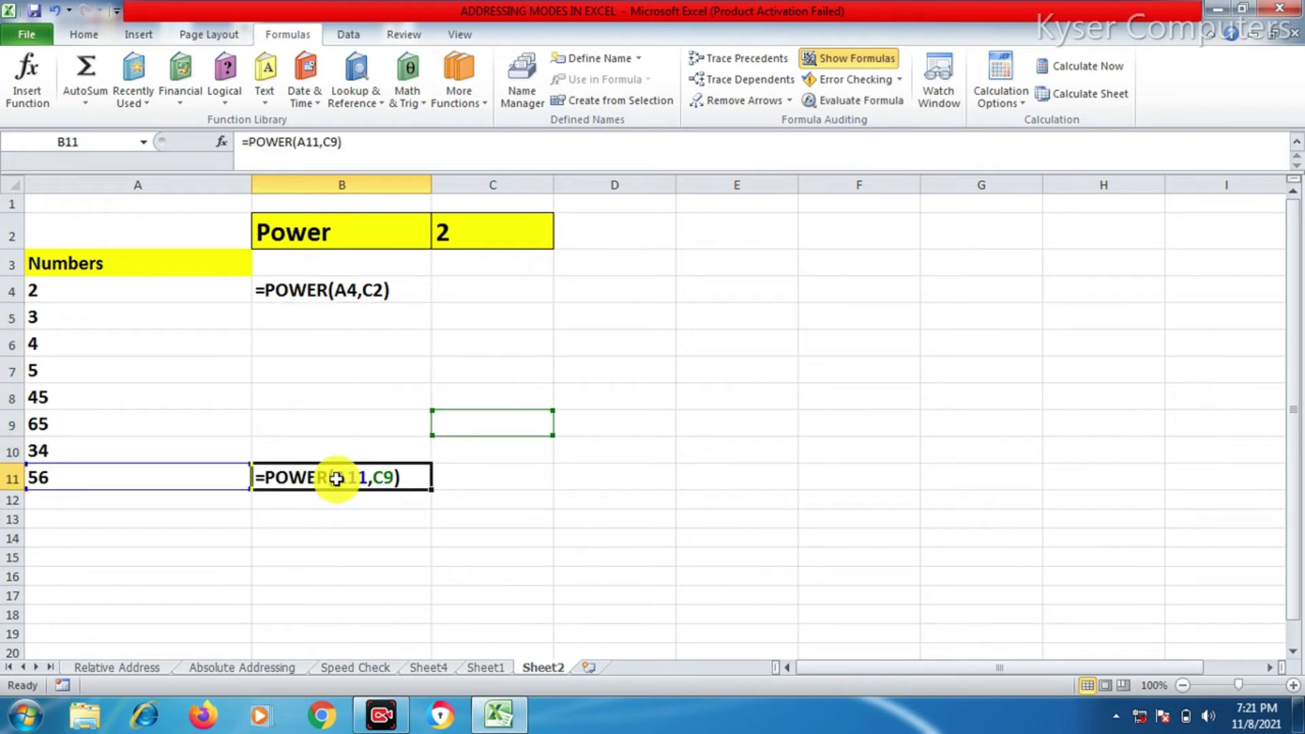
pyautogui.press('Escape')
pyautogui.press('Delete')
pyautogui.doubleClick(349, 289)
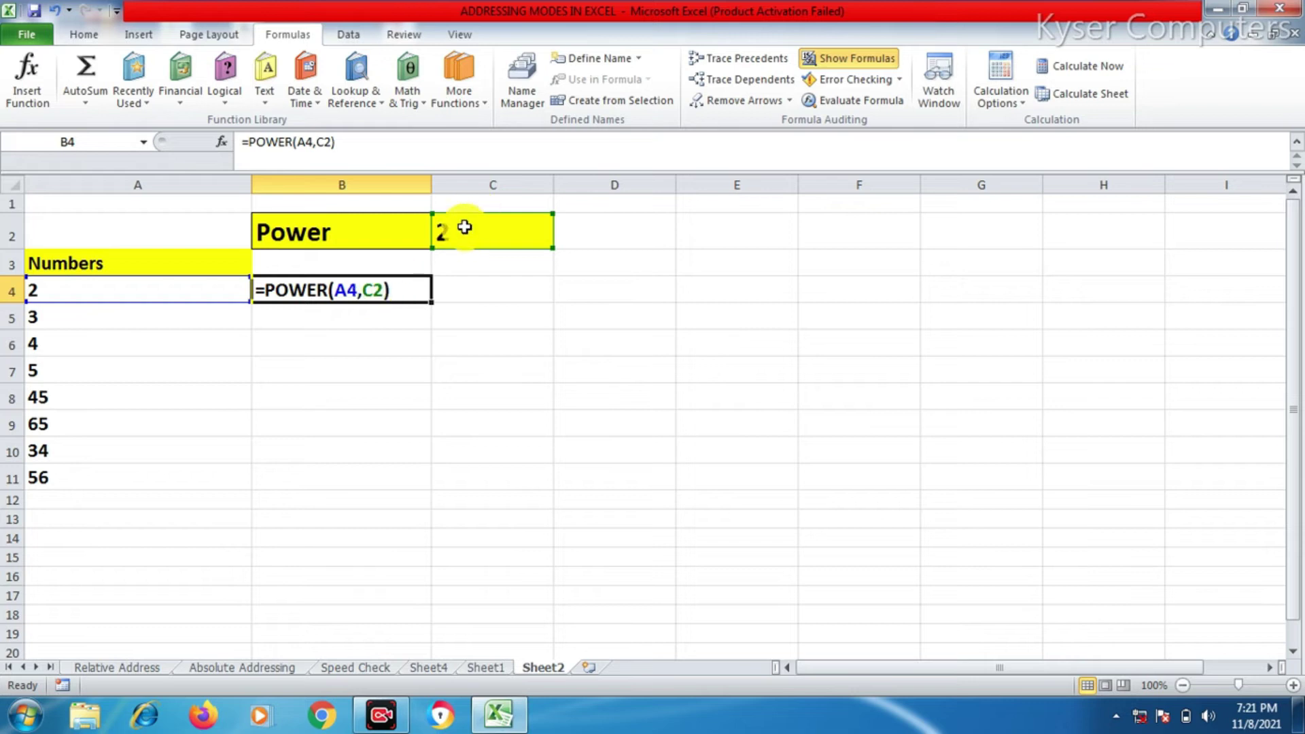
# - Change B4's formula to =POWER(A4,$C$2) so the exponent reference is absolute
pyautogui.doubleClick(377, 291)
pyautogui.write('$')
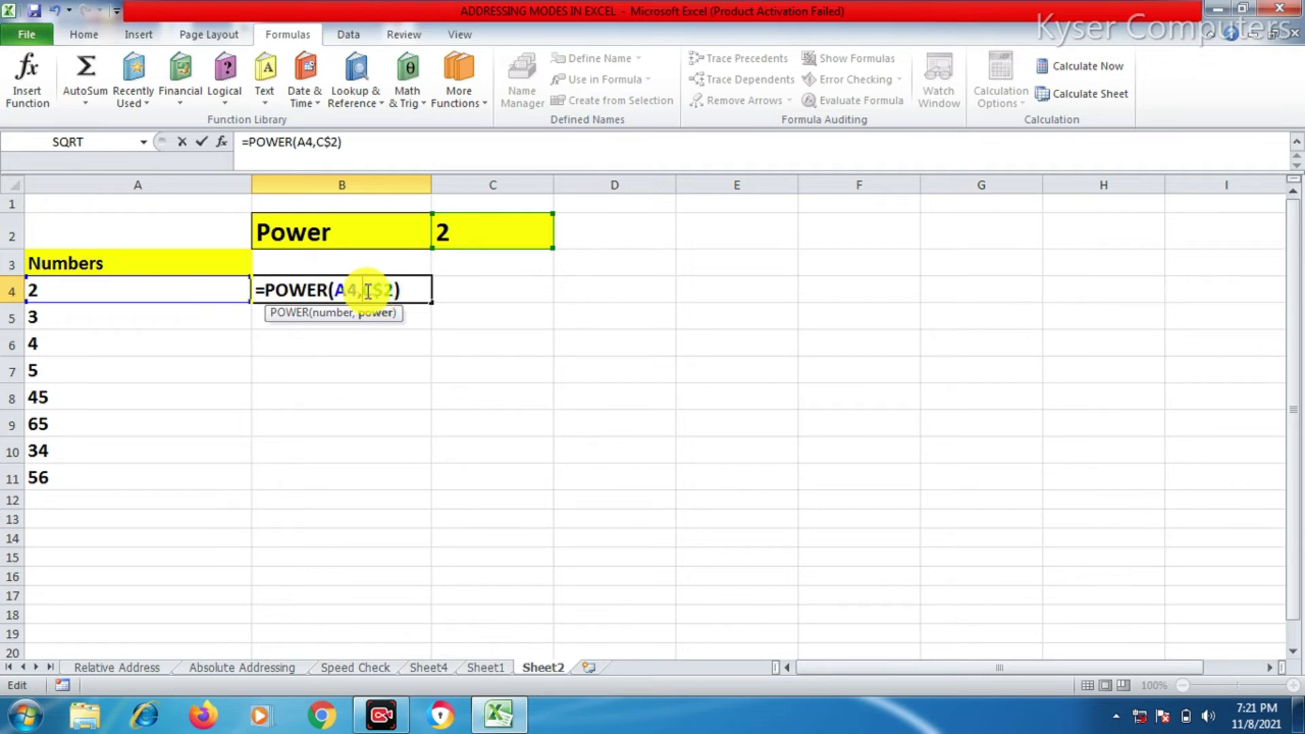
pyautogui.click(368, 290)
pyautogui.write('$')
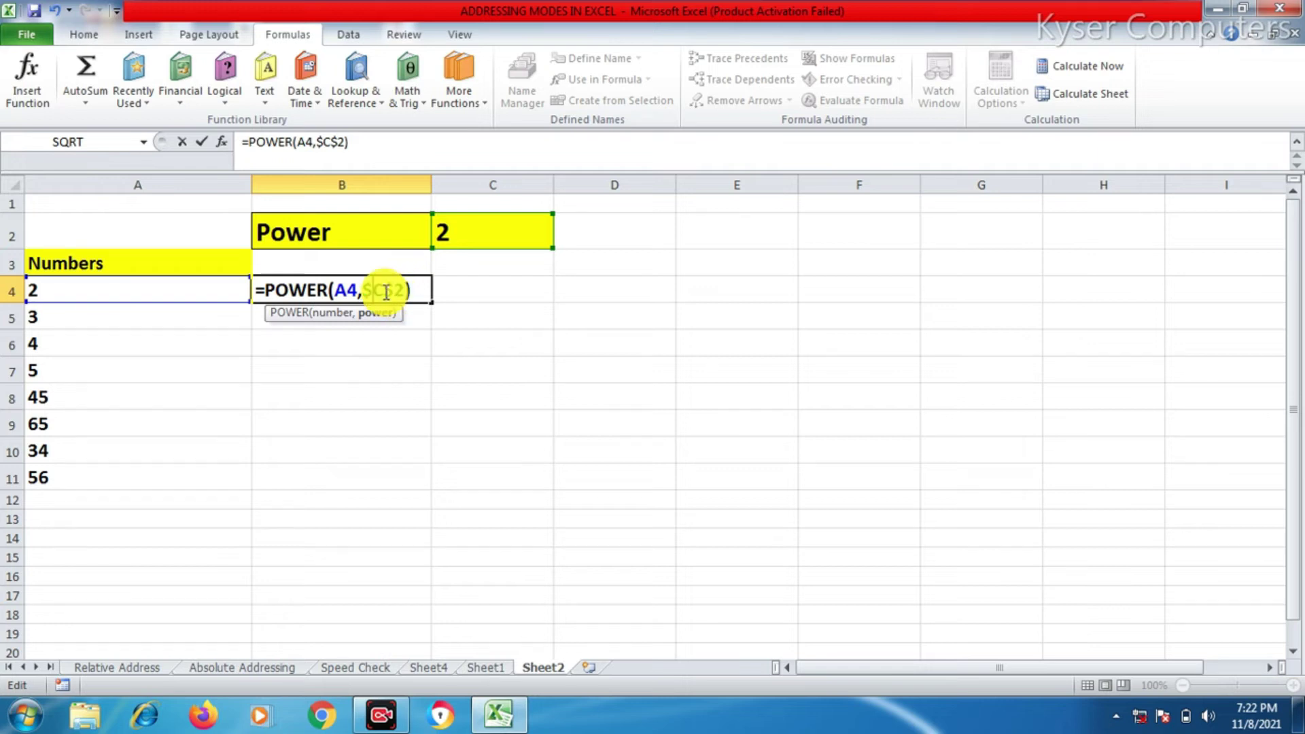
pyautogui.press('Return')
pyautogui.hotkey('ctrl', '`')
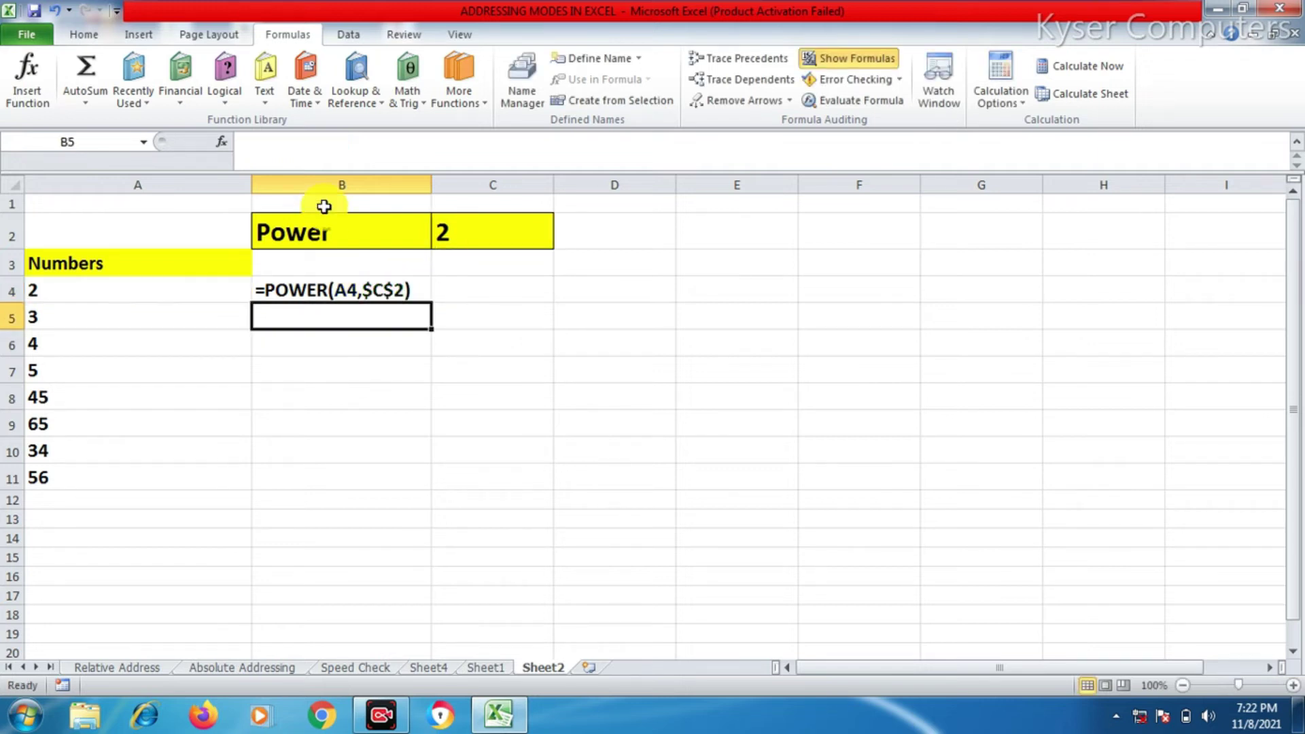
# - Fill B4's anchored formula down to B11 and switch Show Formulas off
pyautogui.click(374, 285)
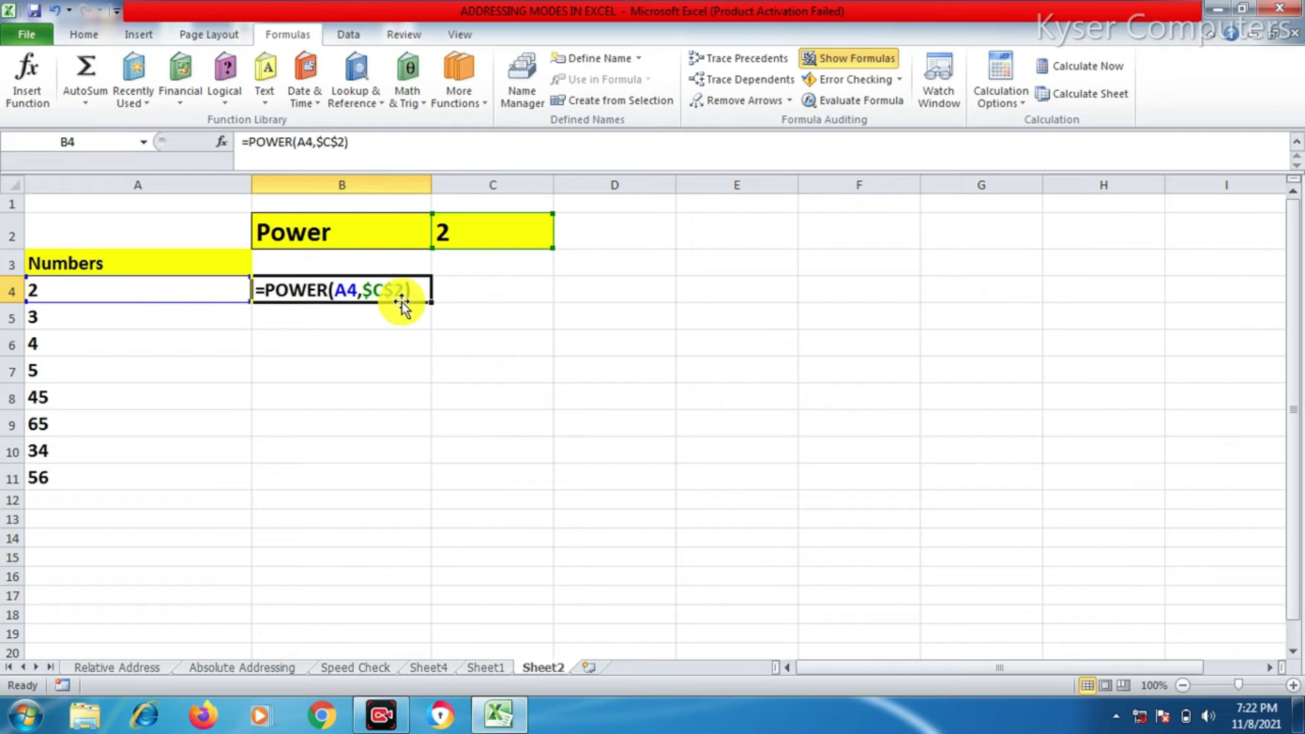
pyautogui.moveTo(429, 304); pyautogui.dragTo(410, 497)
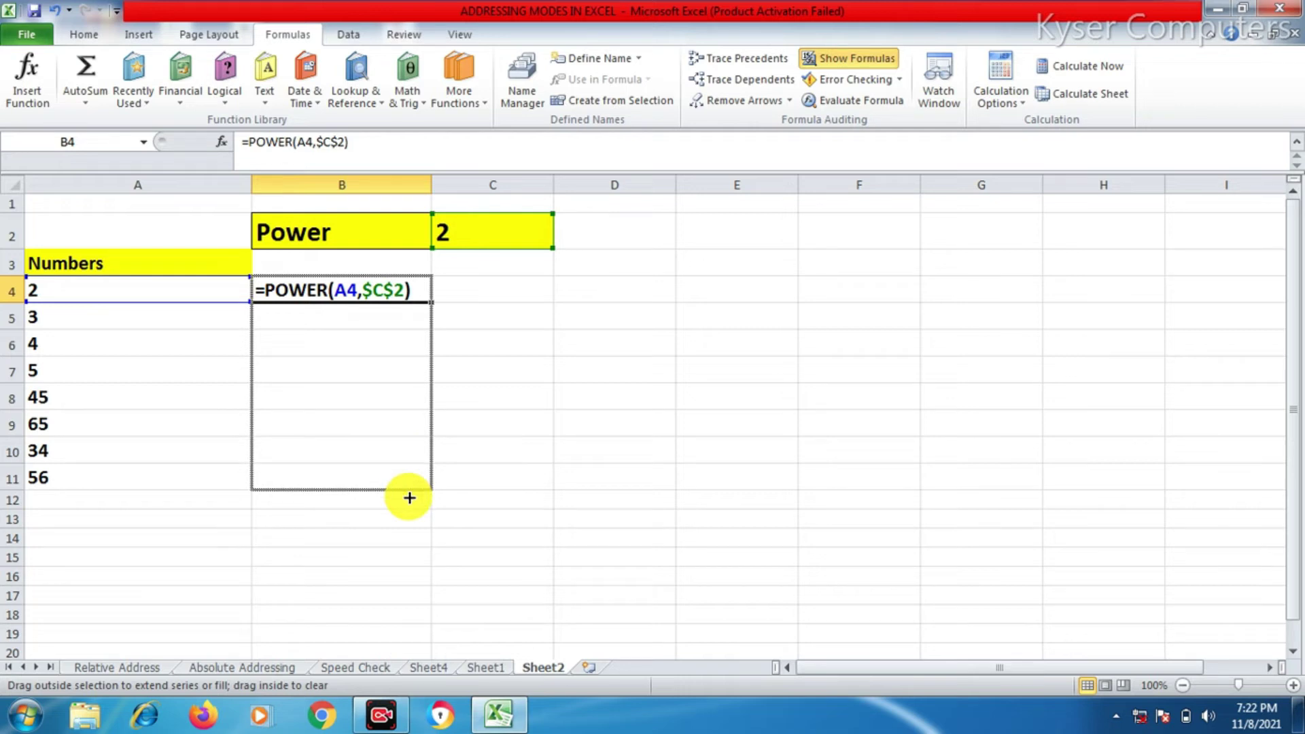
pyautogui.moveTo(409, 498); pyautogui.dragTo(408, 491)
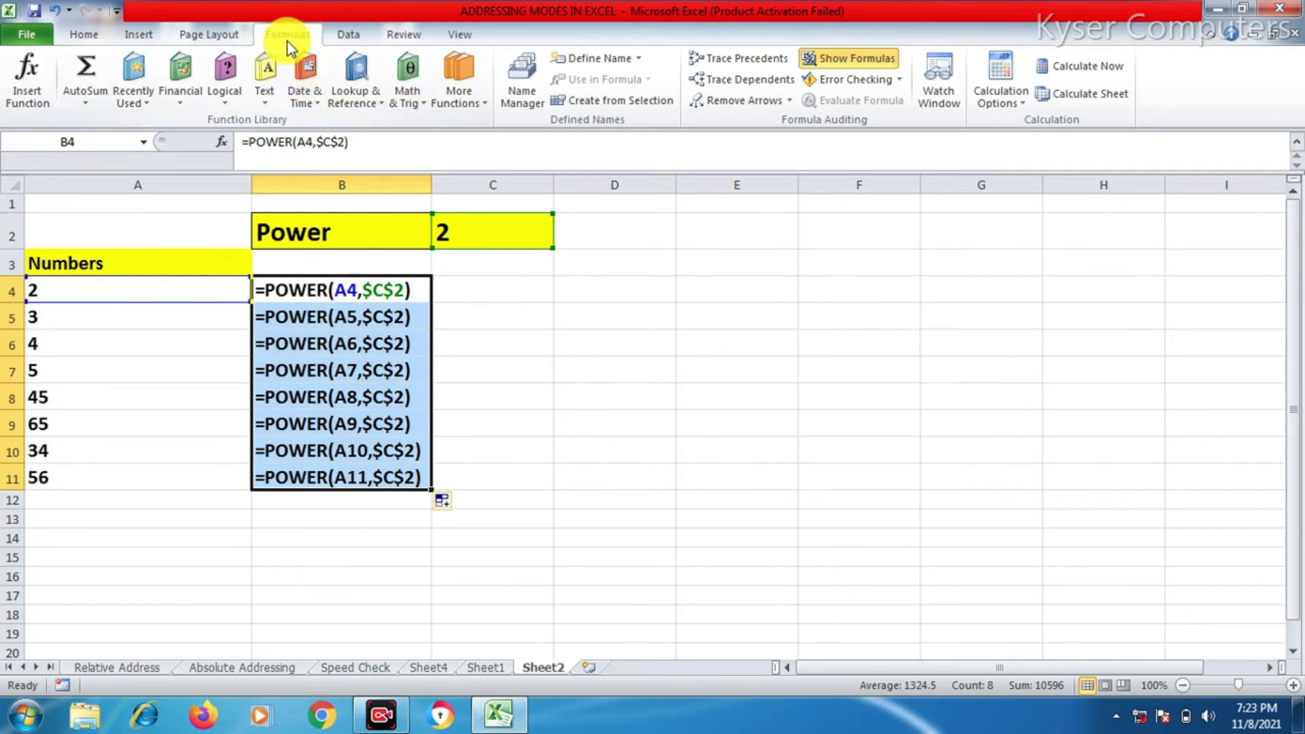
pyautogui.click(851, 55)
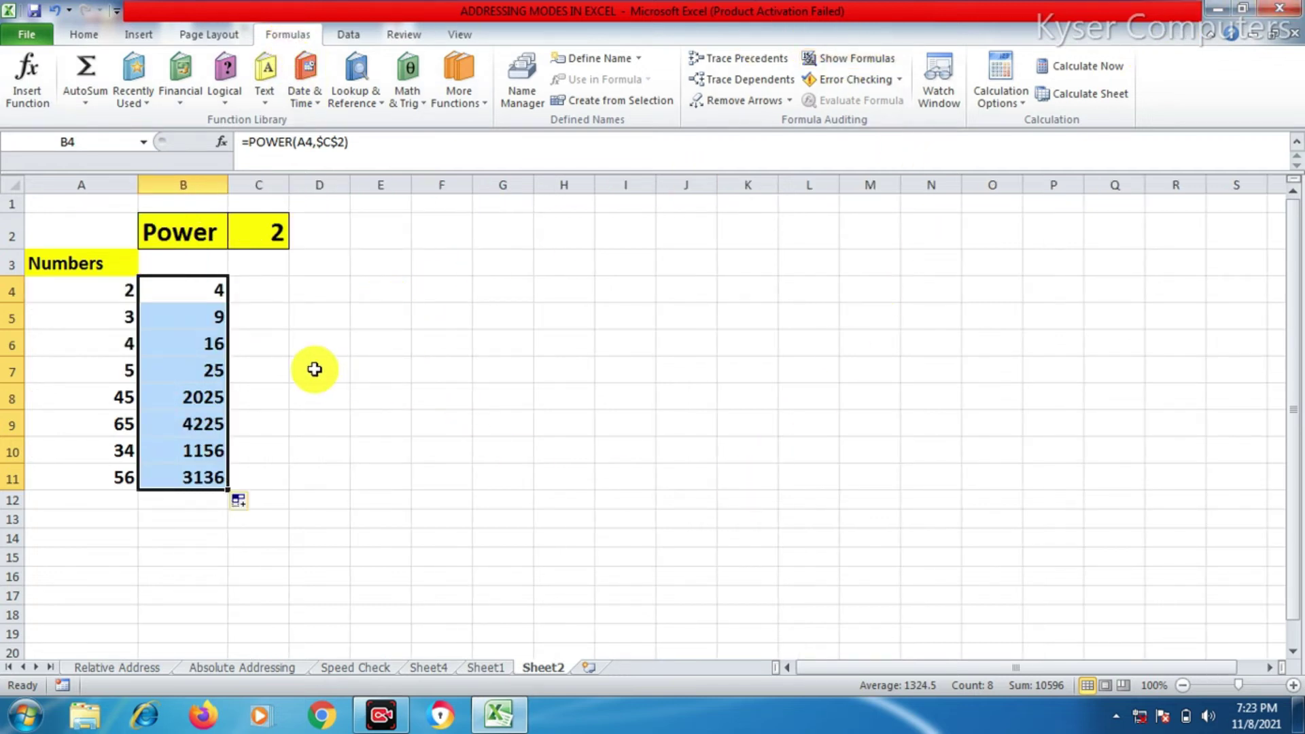
# - Check the squares in B4:B7 against the numbers in A4:A7 and the power in C2
pyautogui.click(119, 295)
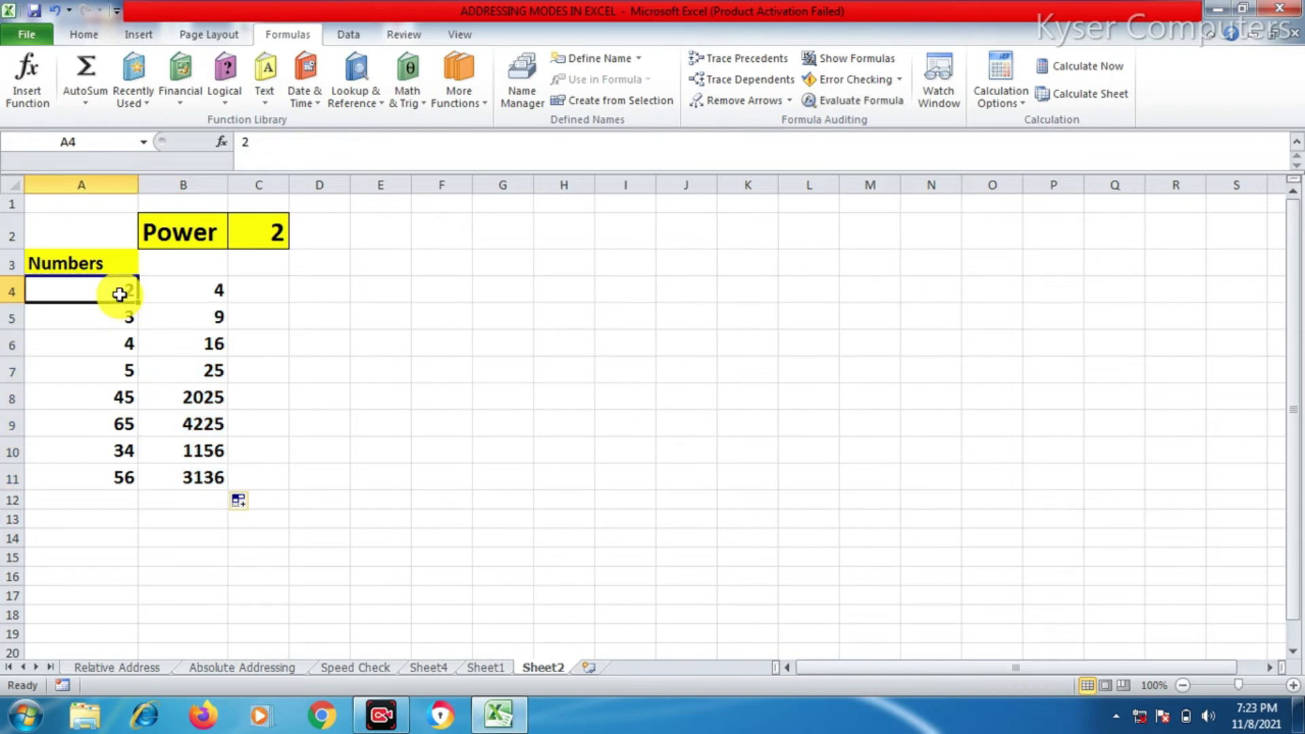
pyautogui.click(275, 234)
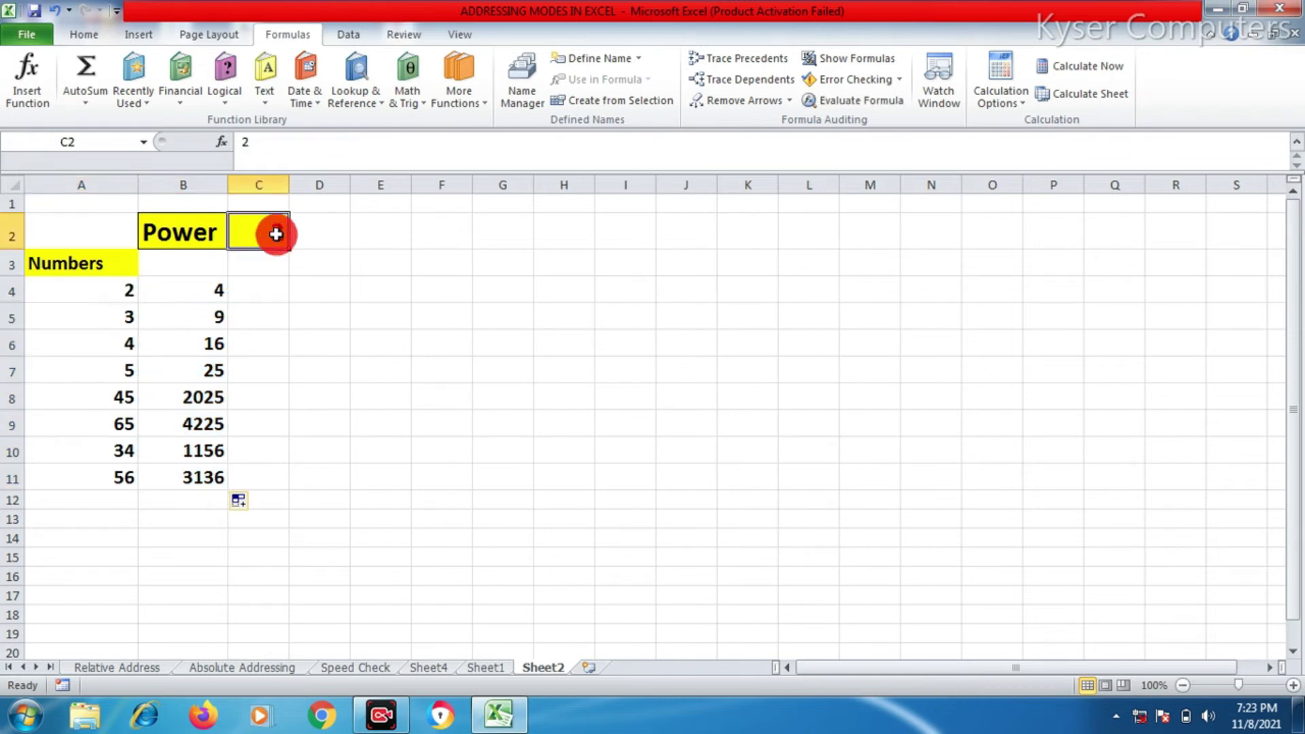
pyautogui.click(119, 289)
pyautogui.click(271, 244)
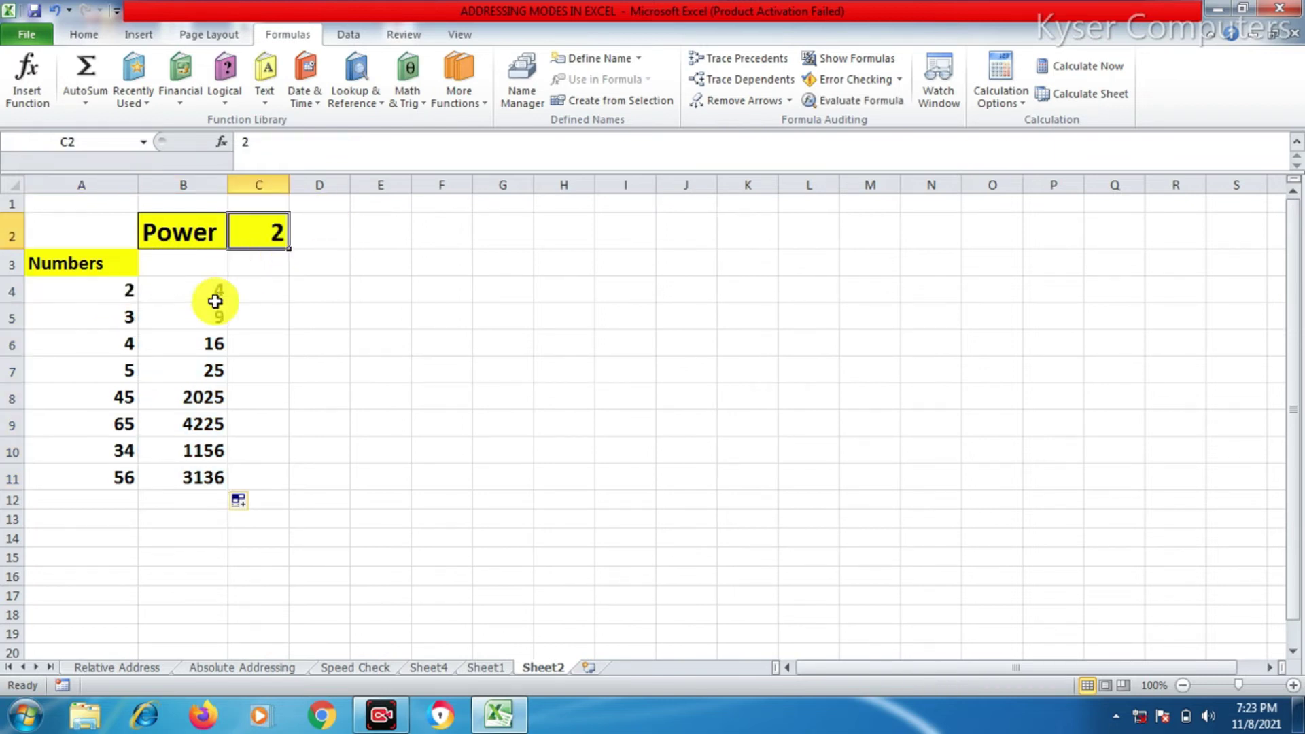
pyautogui.click(210, 294)
pyautogui.click(108, 323)
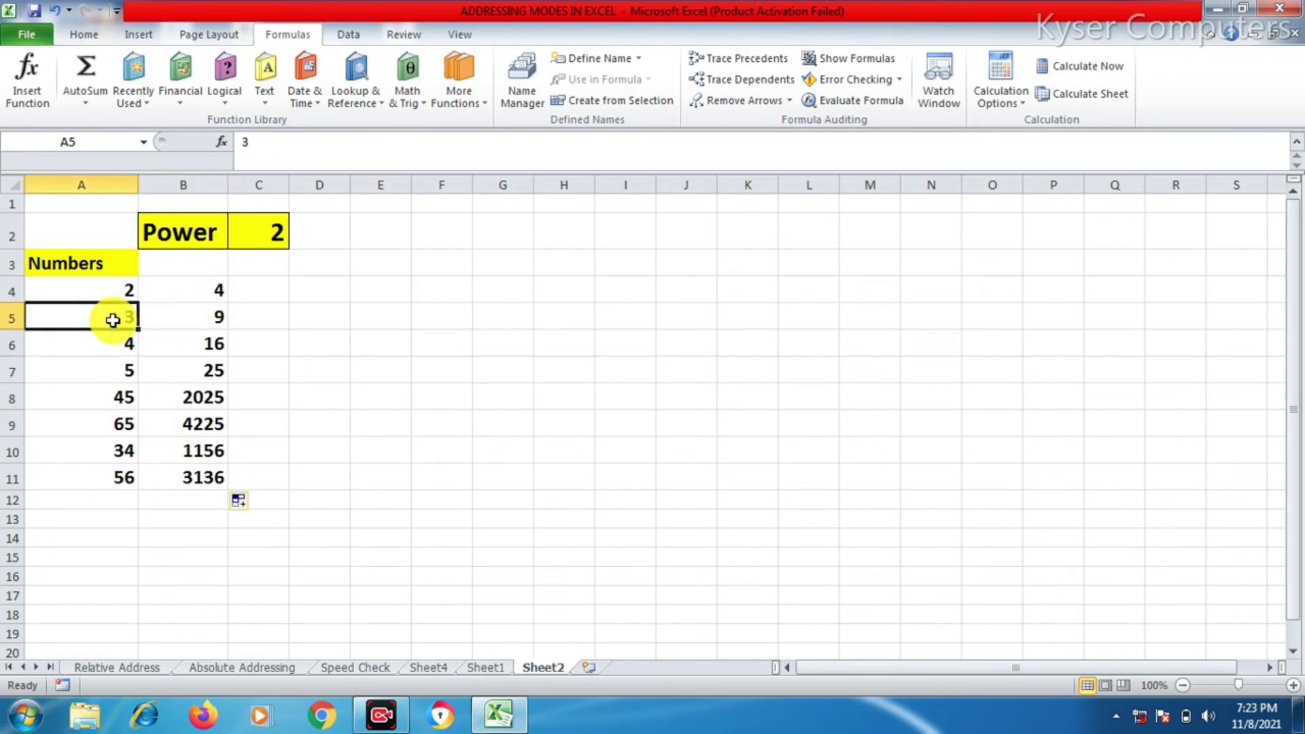
pyautogui.click(269, 231)
pyautogui.click(210, 322)
pyautogui.click(125, 346)
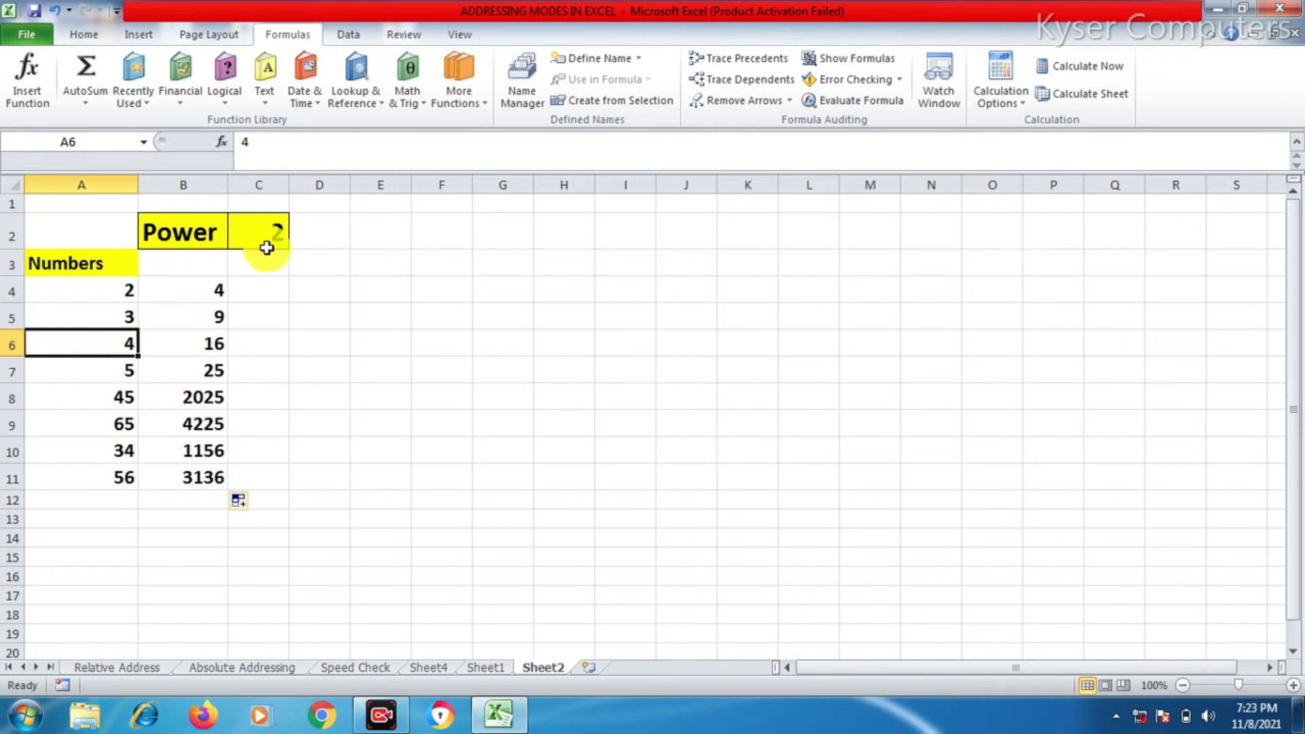
pyautogui.click(216, 341)
pyautogui.click(130, 378)
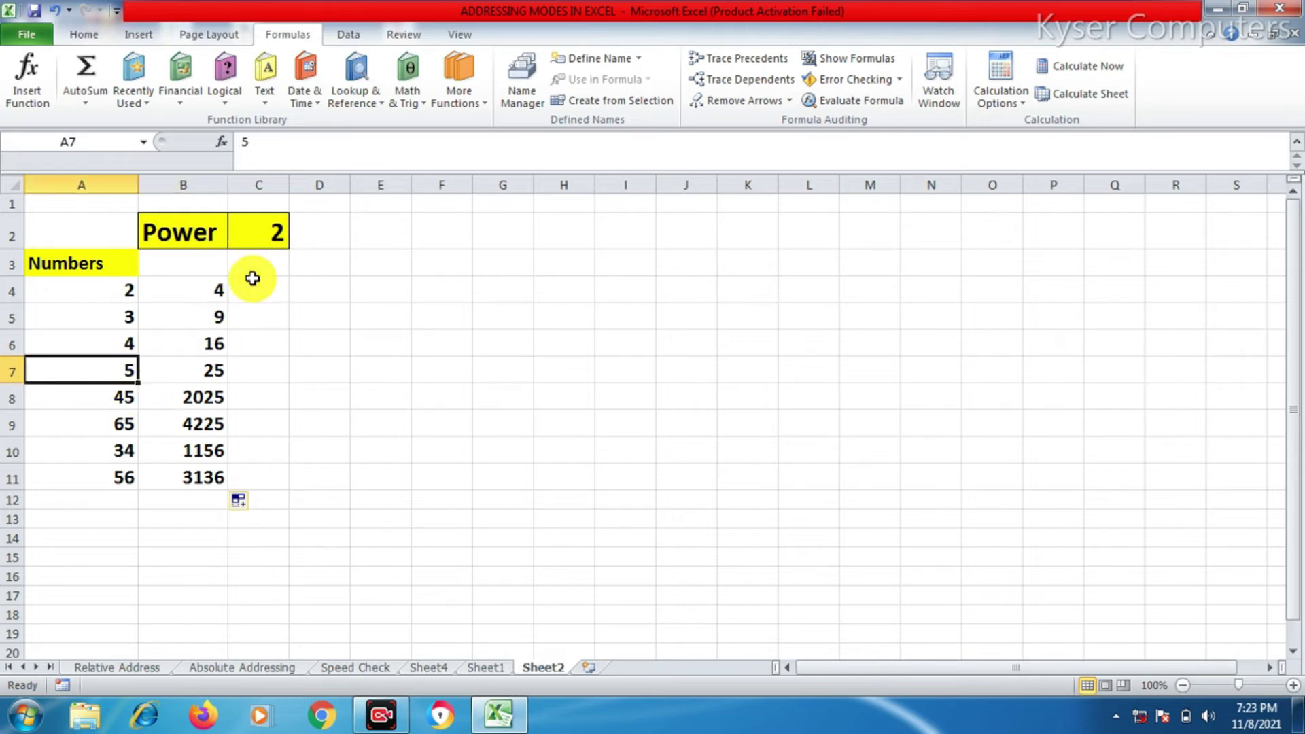
pyautogui.click(200, 372)
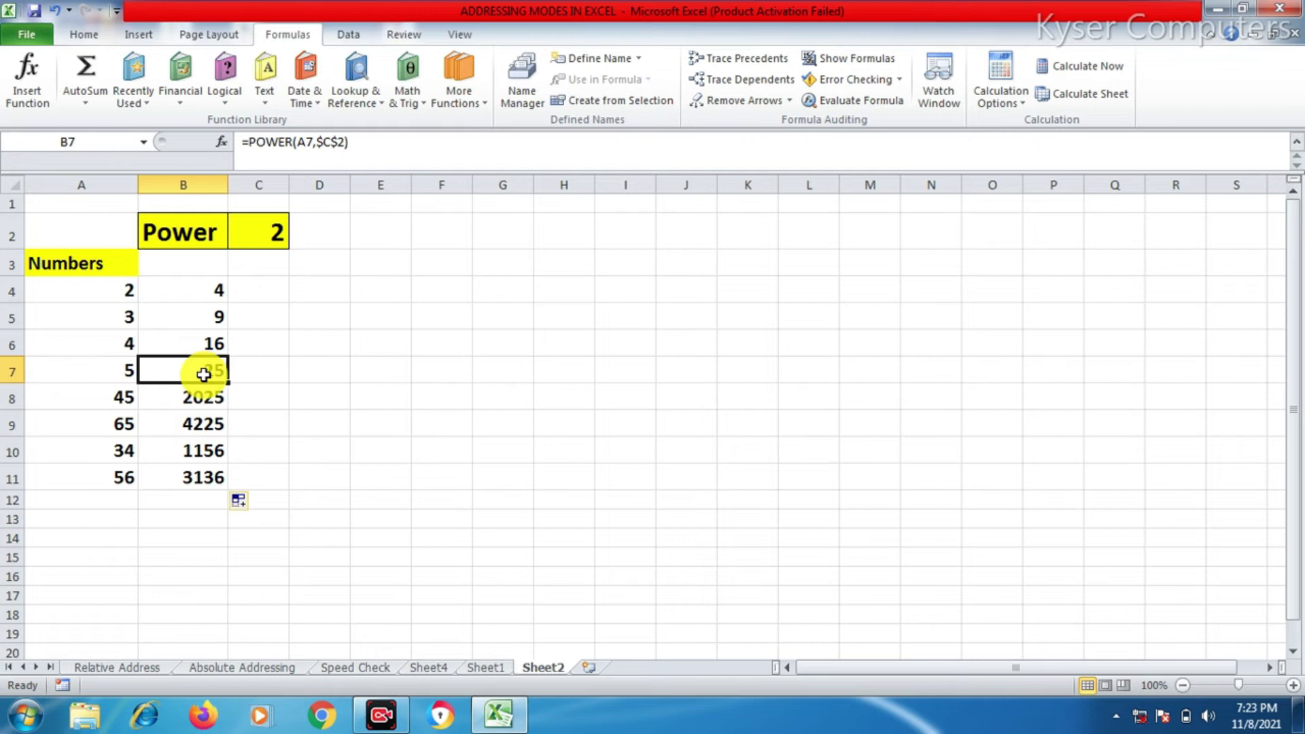
pyautogui.click(267, 238)
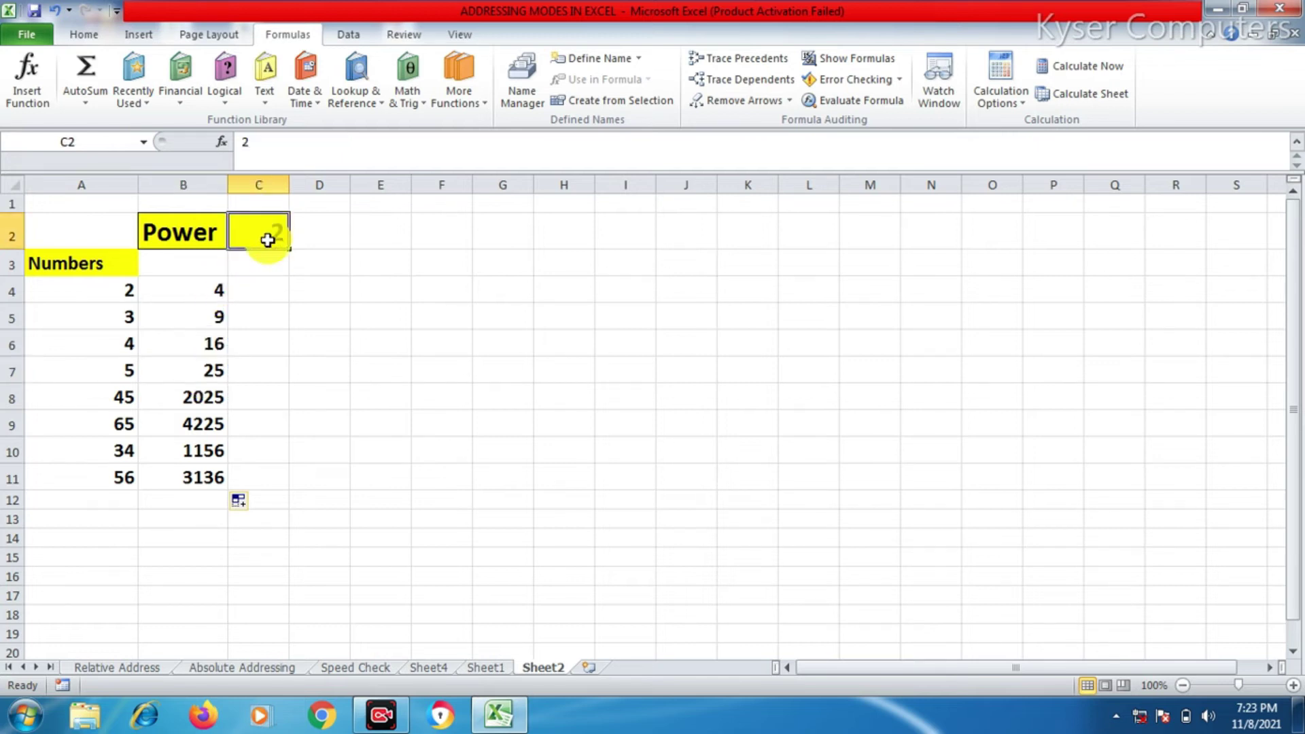
# - Try a power of 1 in C2, then set C2 to 3 so column B shows cubes 8 through 175616
pyautogui.write('1')
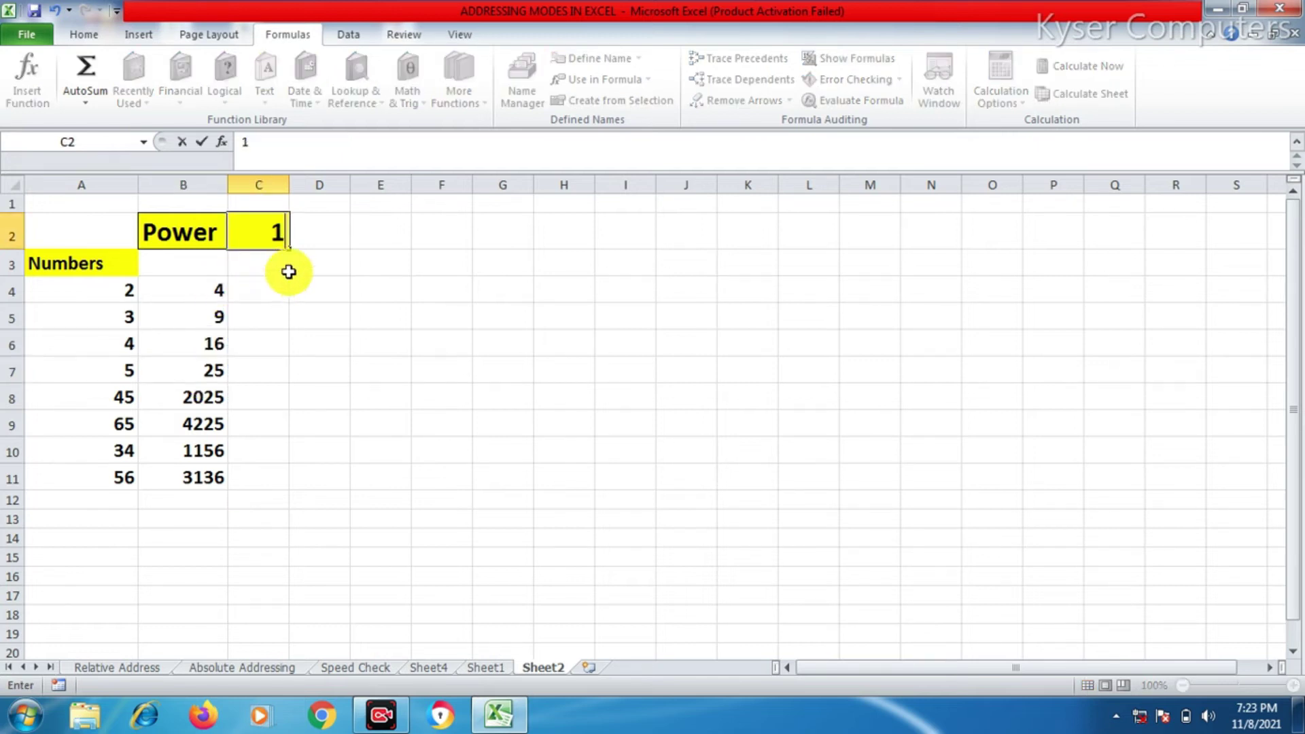
pyautogui.press('Return')
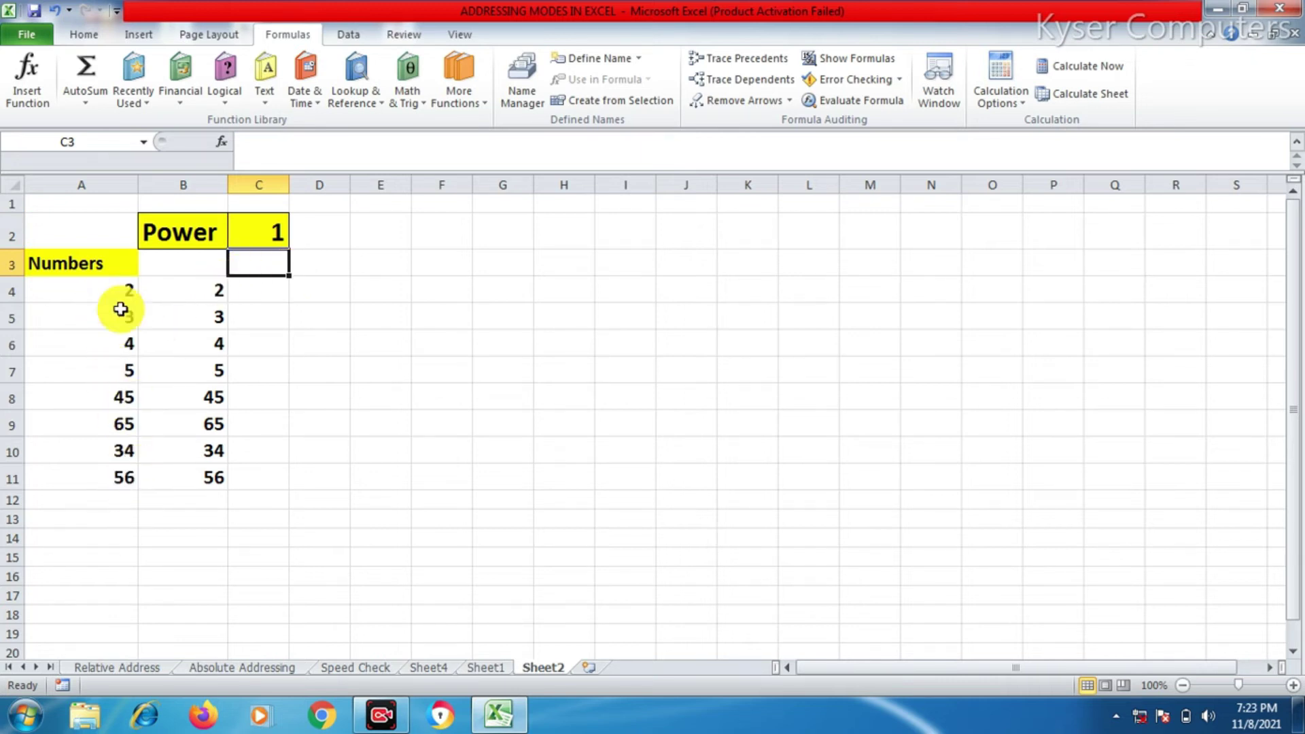
pyautogui.click(253, 231)
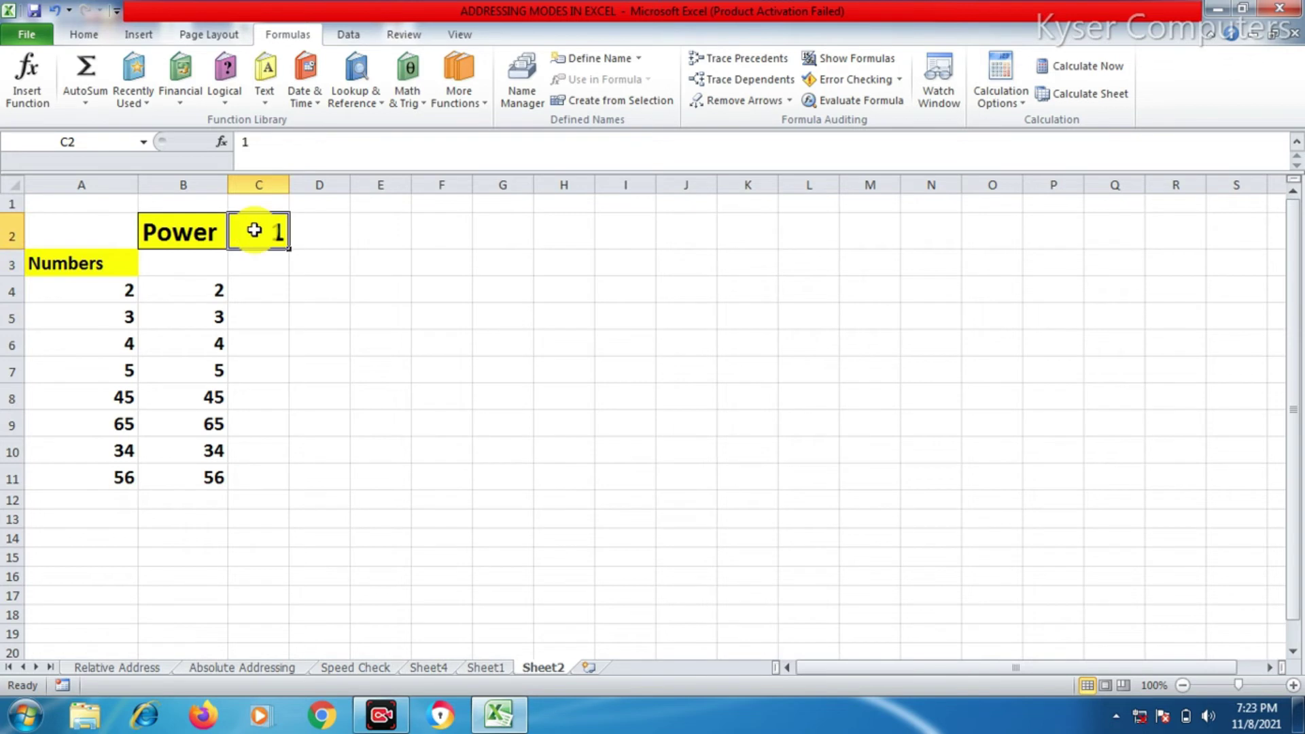
pyautogui.write('3')
pyautogui.press('Return')
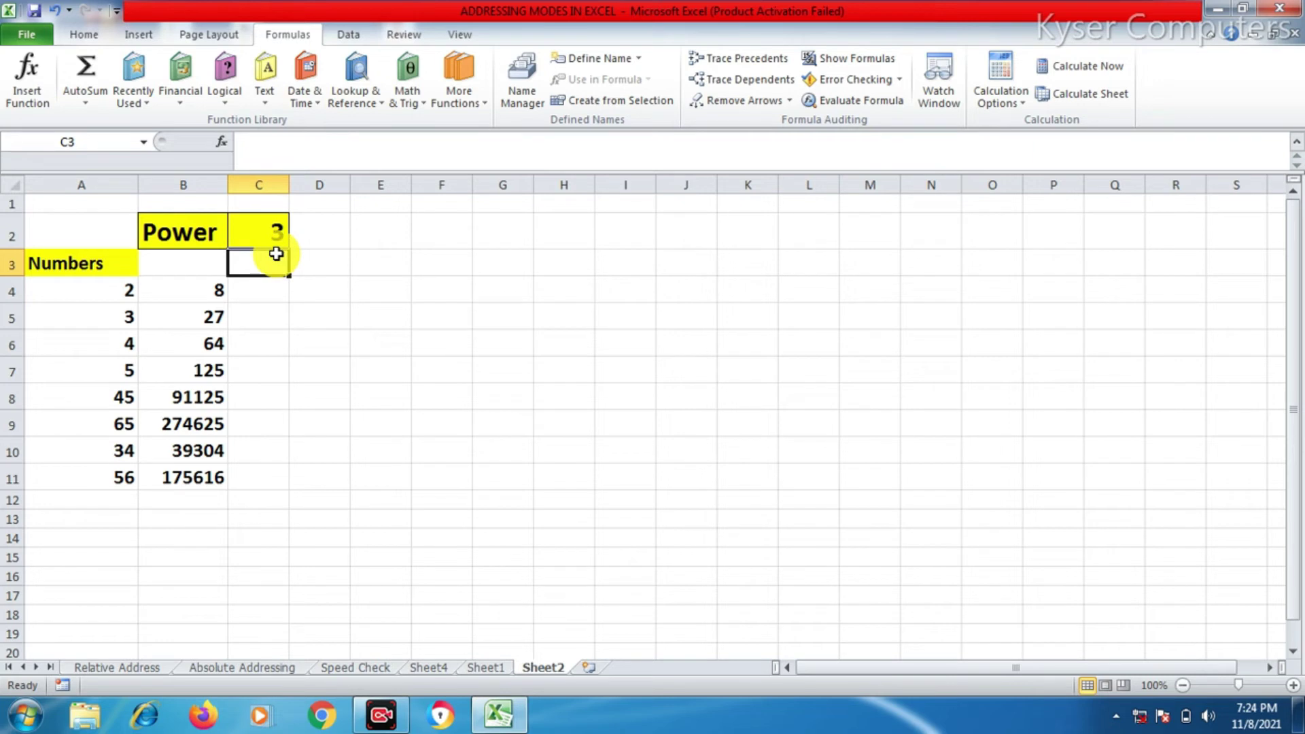
pyautogui.click(272, 231)
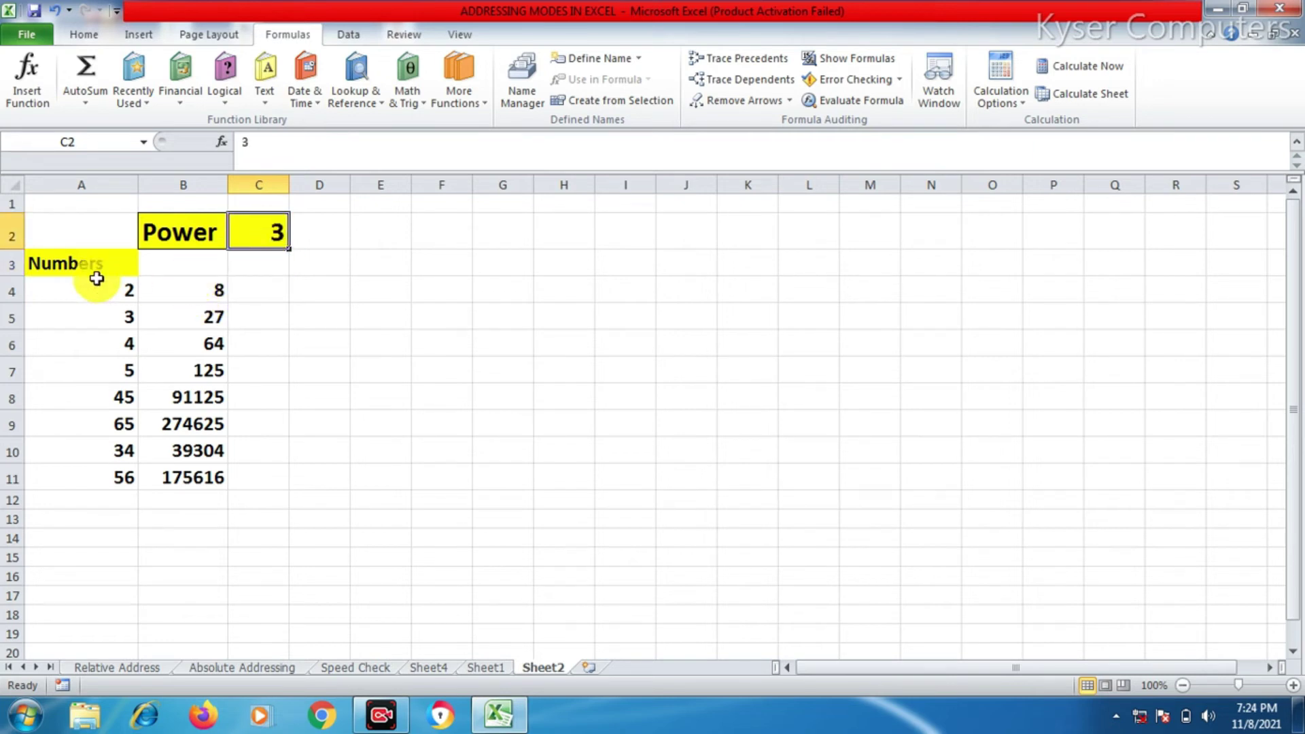
pyautogui.click(376, 295)
# - Enter 12 in E4, clear the power results from B4:B11, and set C2 to 12
pyautogui.write('12')
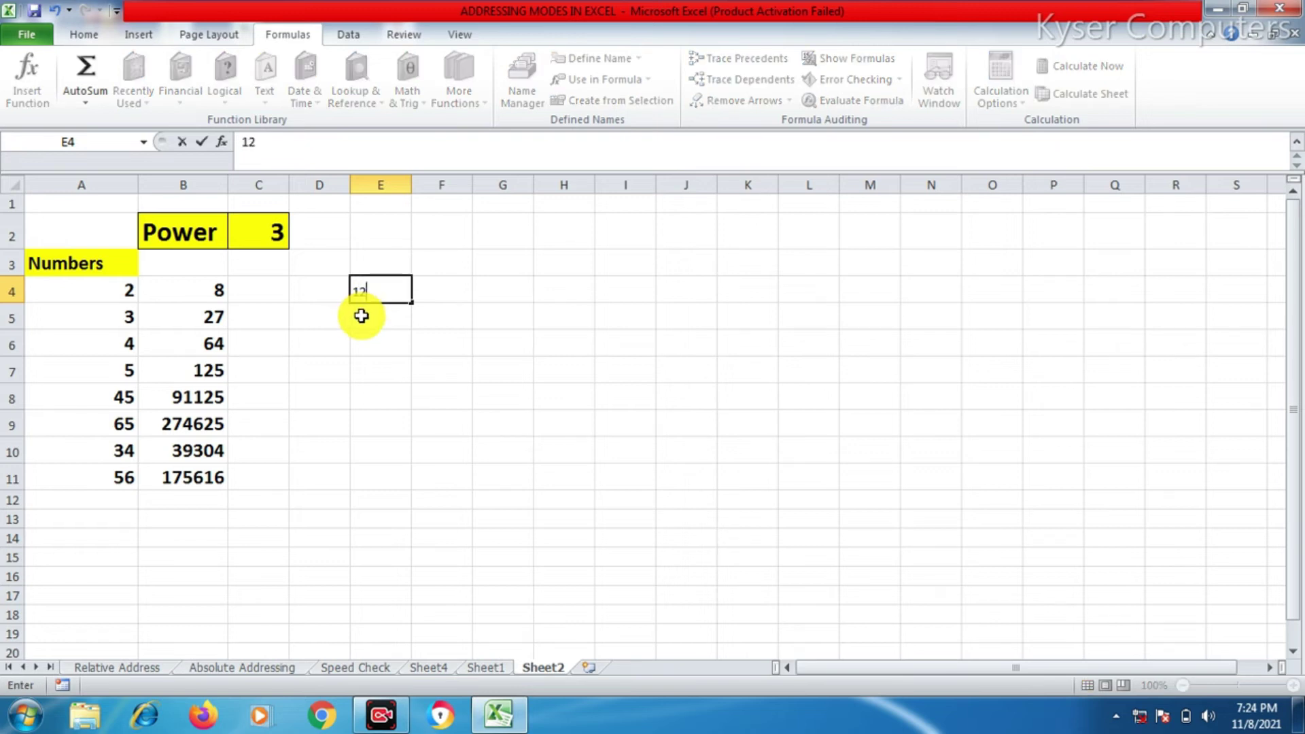
pyautogui.moveTo(131, 291)
pyautogui.mouseDown()
pyautogui.moveTo(155, 406)
pyautogui.moveTo(117, 474)
pyautogui.mouseUp()
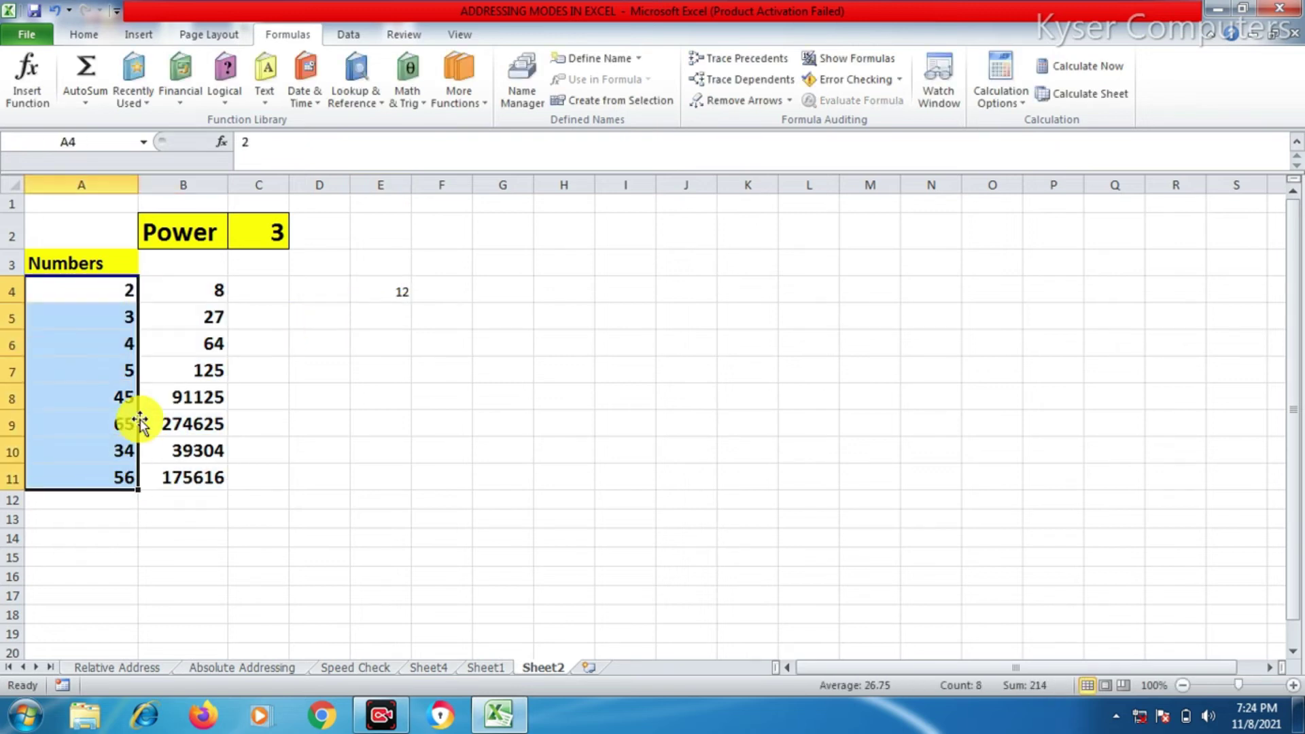
pyautogui.moveTo(187, 291)
pyautogui.mouseDown()
pyautogui.moveTo(220, 402)
pyautogui.moveTo(213, 487)
pyautogui.mouseUp()
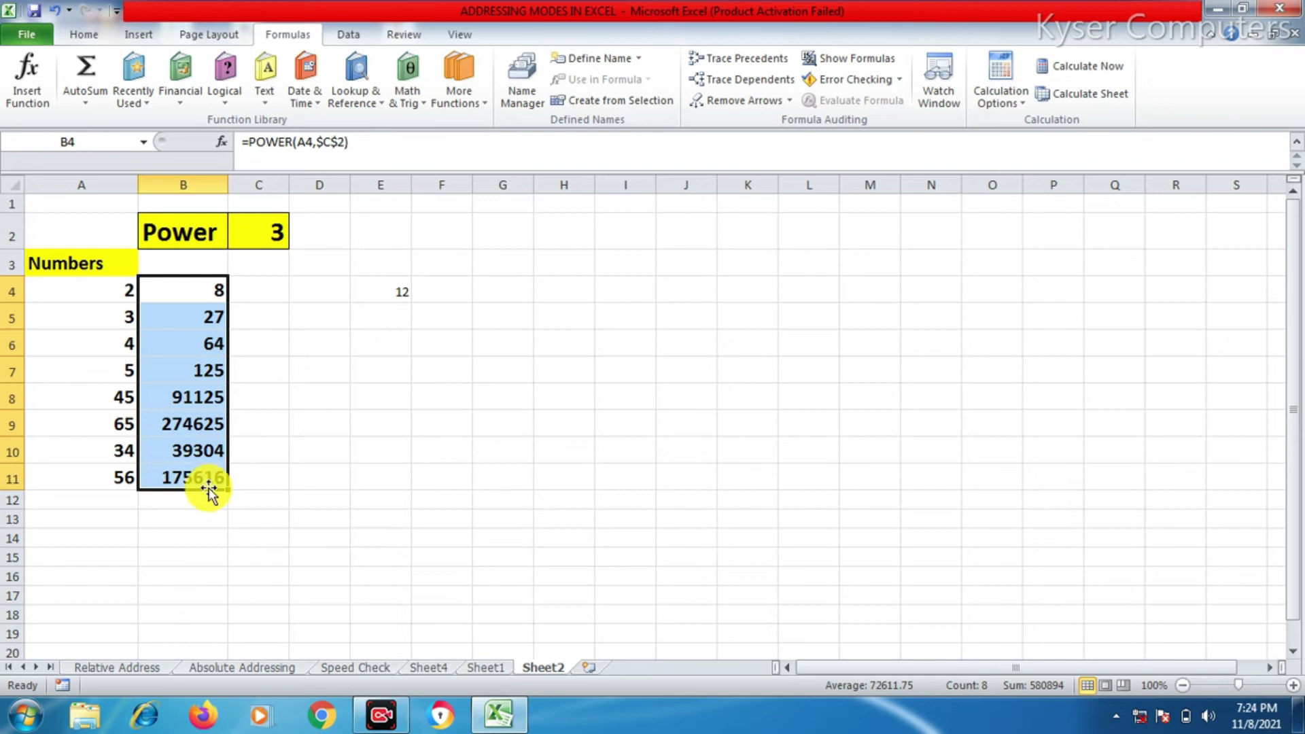
pyautogui.press('Delete')
pyautogui.click(267, 234)
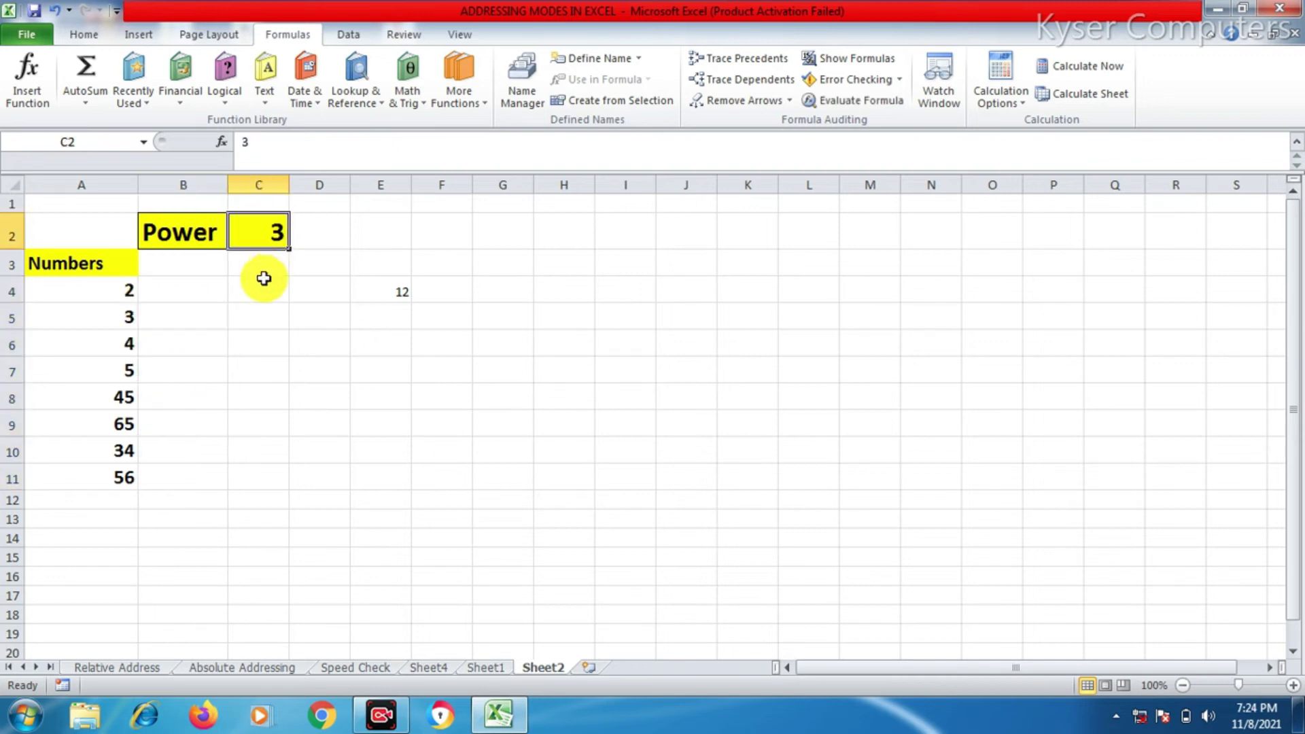
pyautogui.write('12')
pyautogui.click(181, 283)
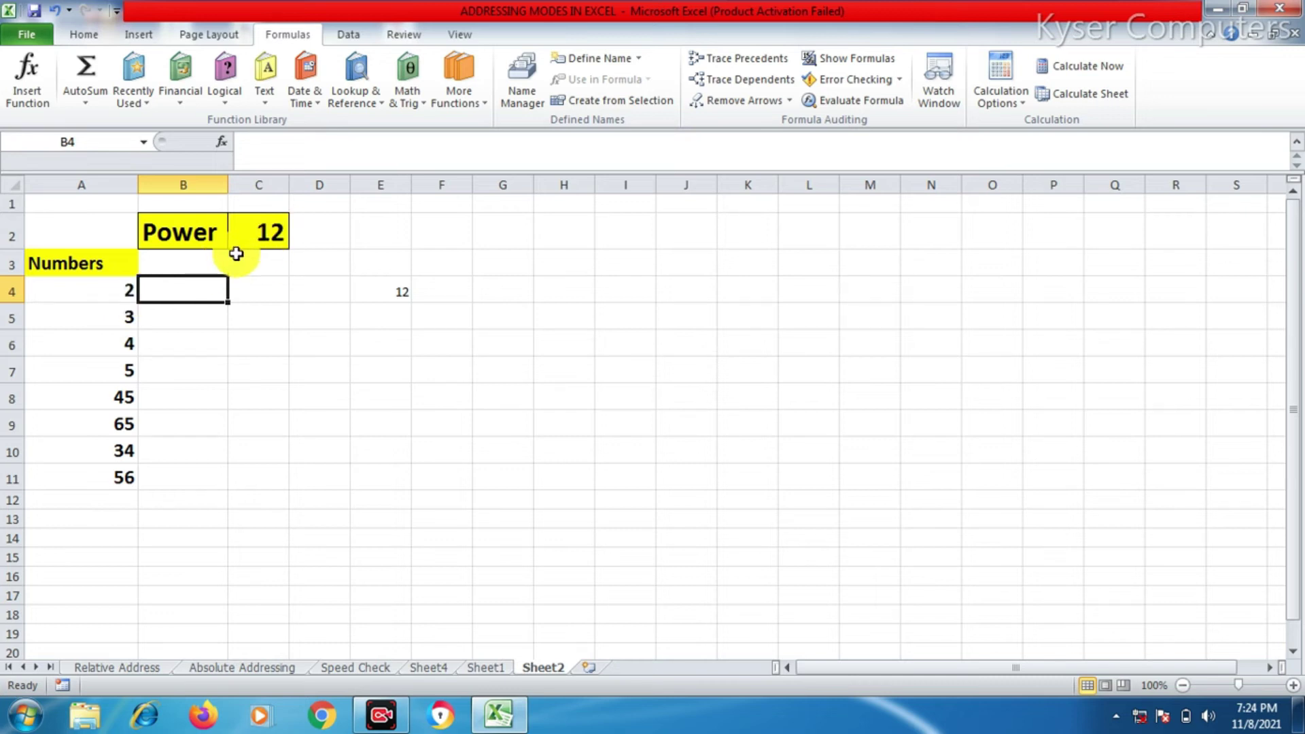
# - Enter =A4*C2 in B4, giving 24, and fill it down to B11
pyautogui.moveTo(90, 289)
pyautogui.mouseDown()
pyautogui.moveTo(104, 499)
pyautogui.moveTo(105, 480)
pyautogui.mouseUp()
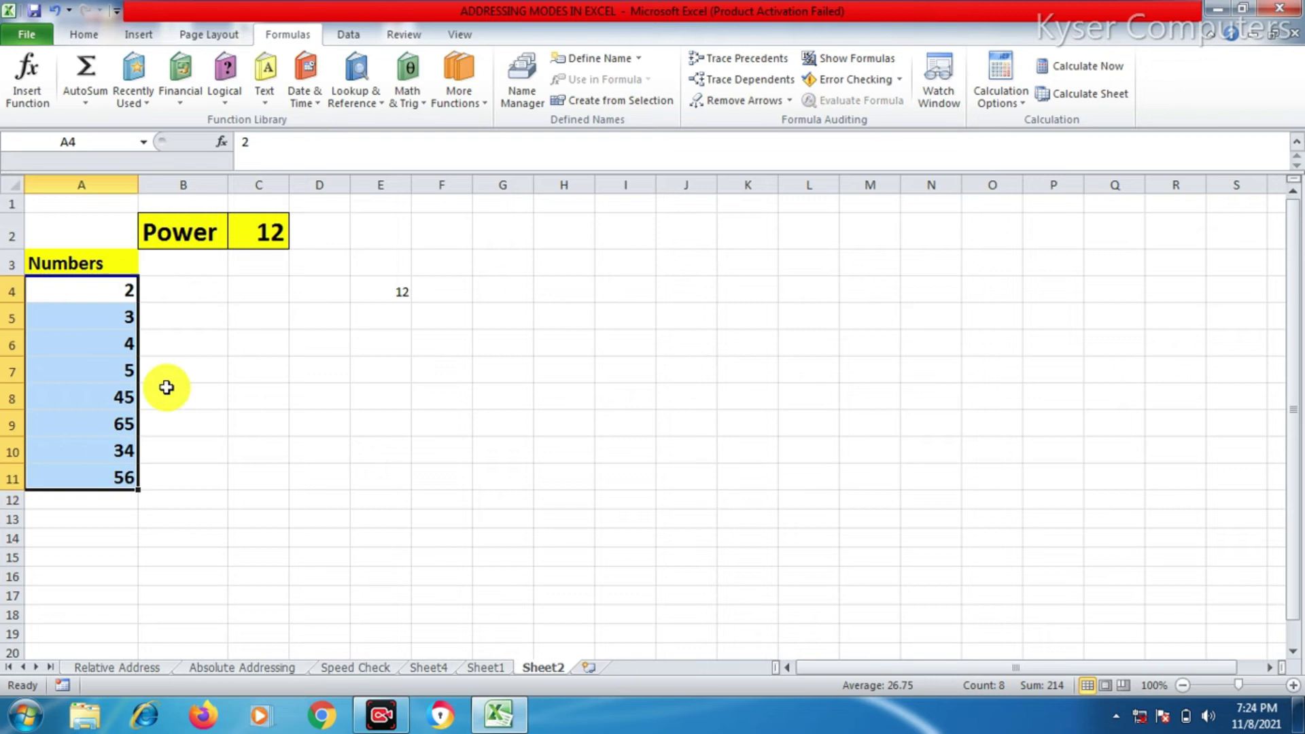
pyautogui.click(257, 239)
pyautogui.click(190, 294)
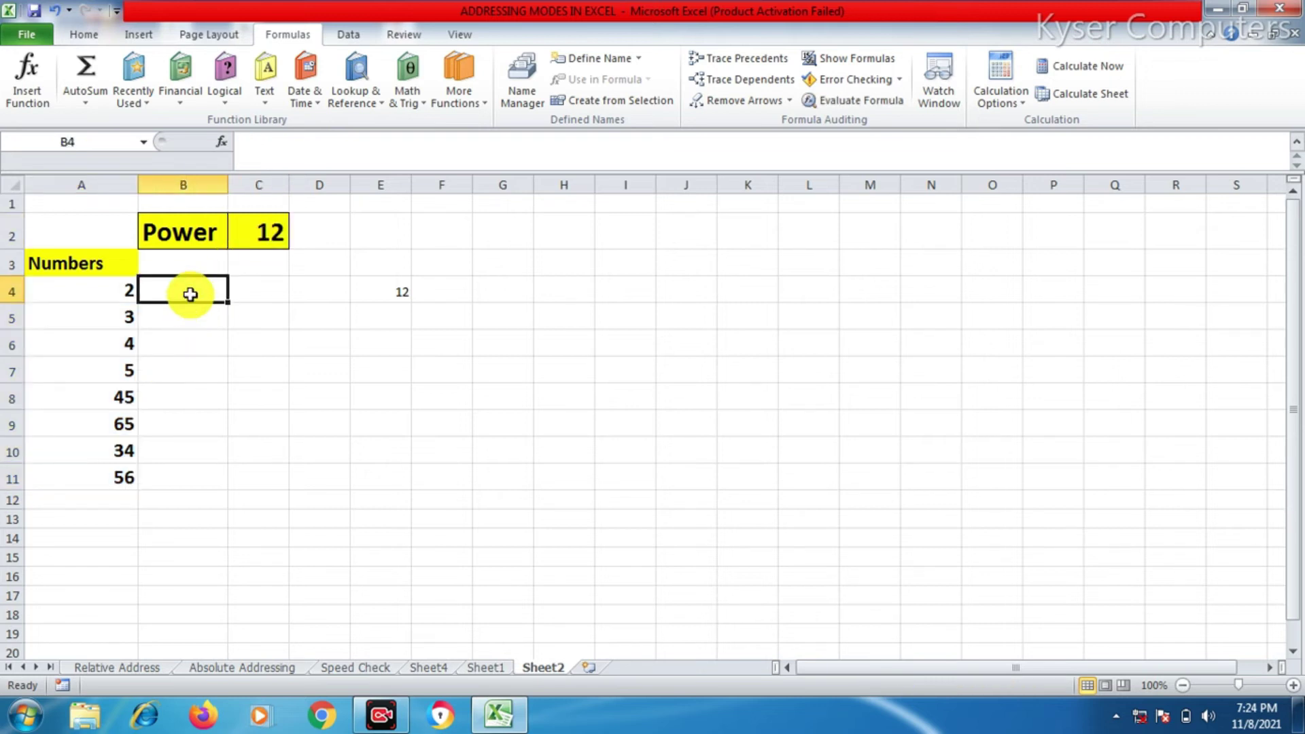
pyautogui.write('=')
pyautogui.click(108, 293)
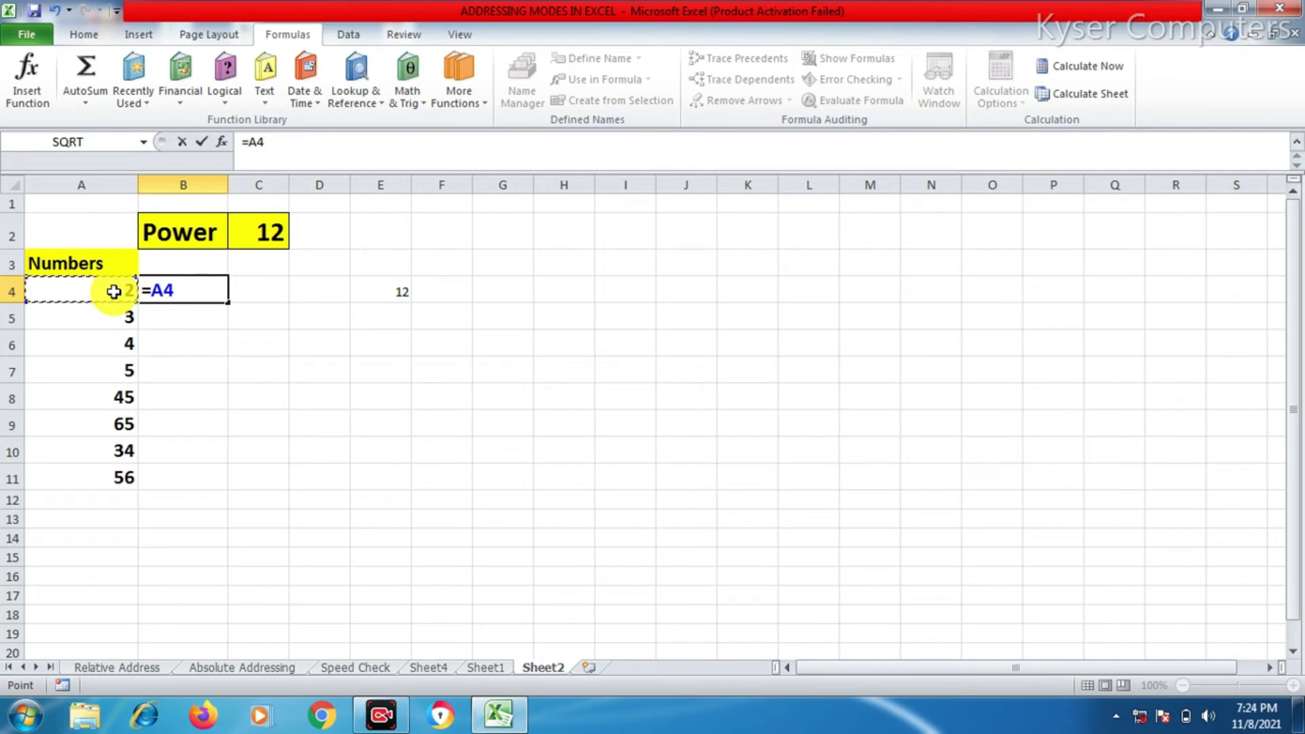
pyautogui.click(246, 226)
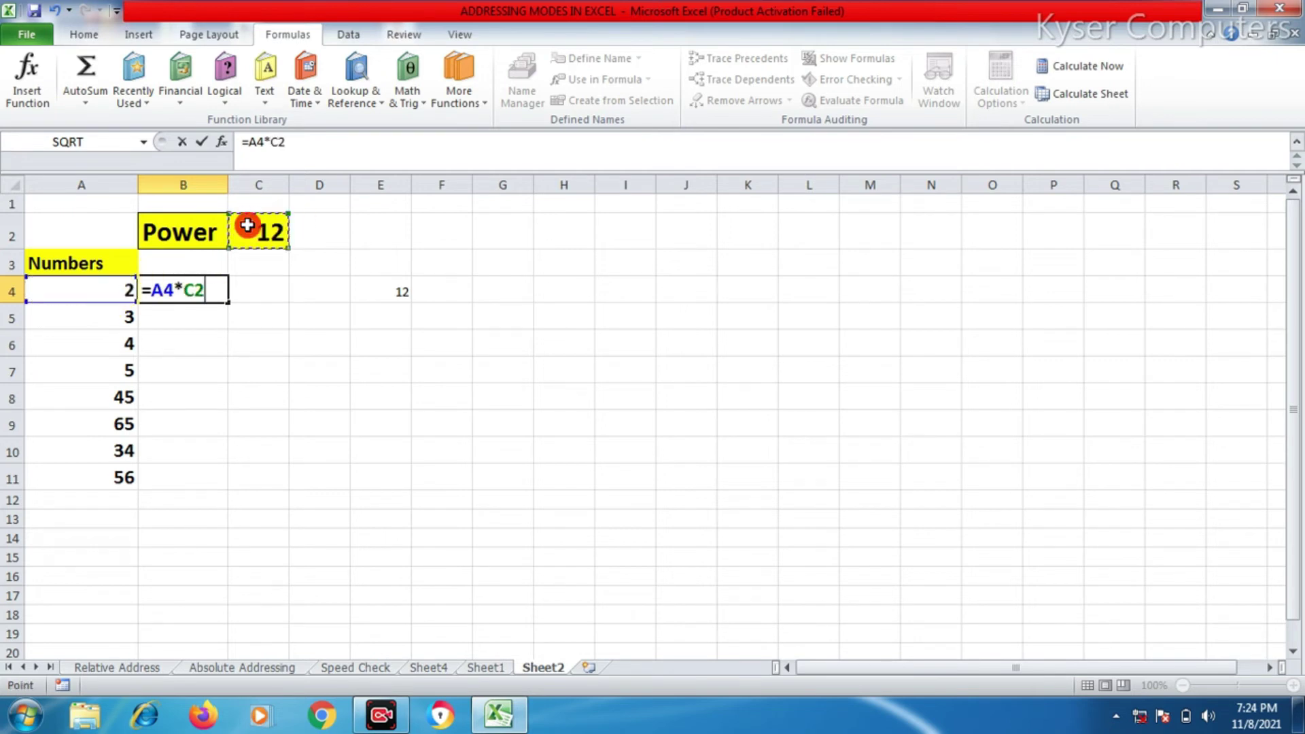
pyautogui.press('Return')
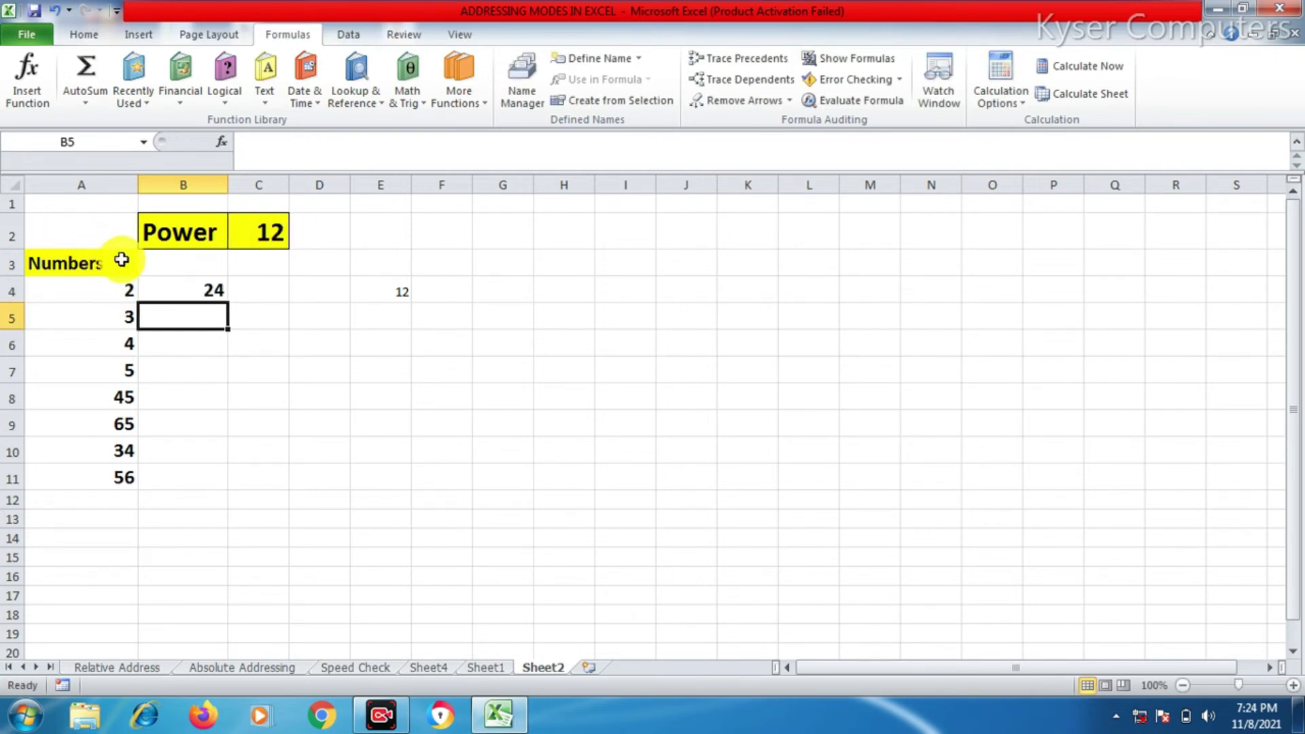
pyautogui.click(183, 289)
pyautogui.moveTo(229, 304); pyautogui.dragTo(235, 491)
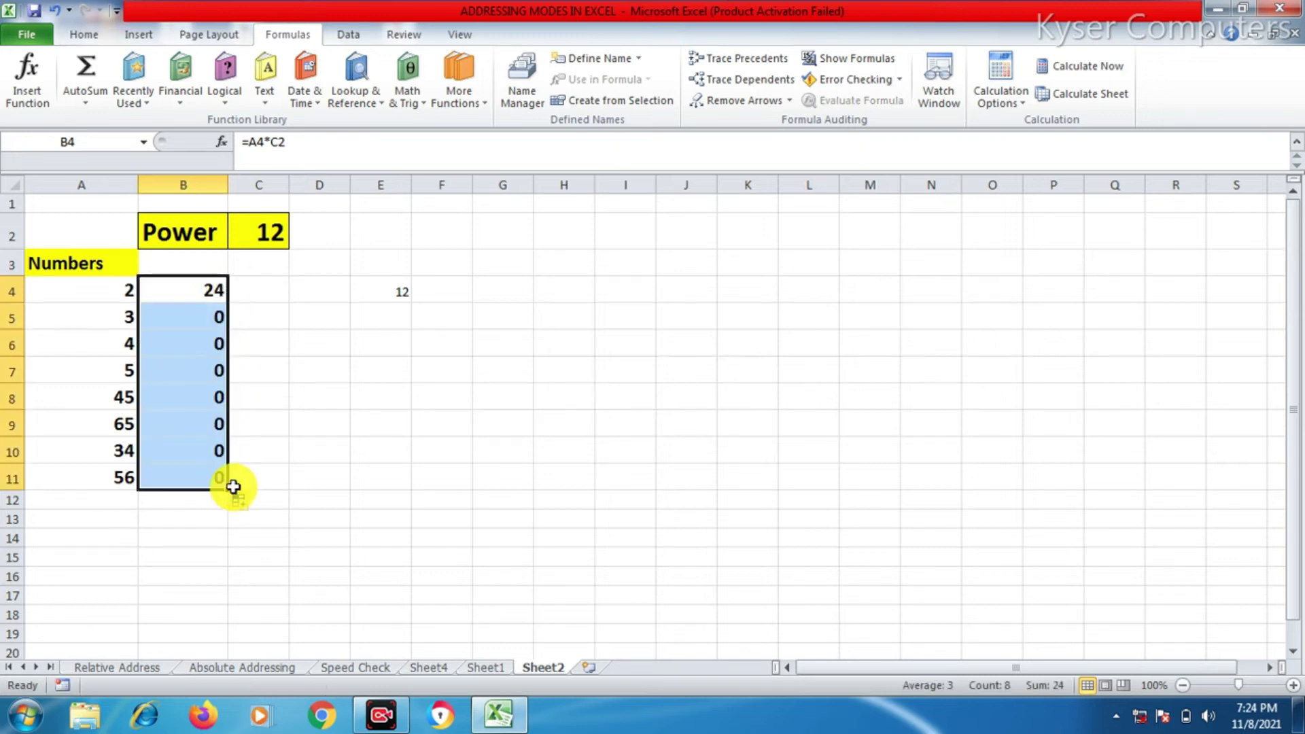
pyautogui.click(185, 295)
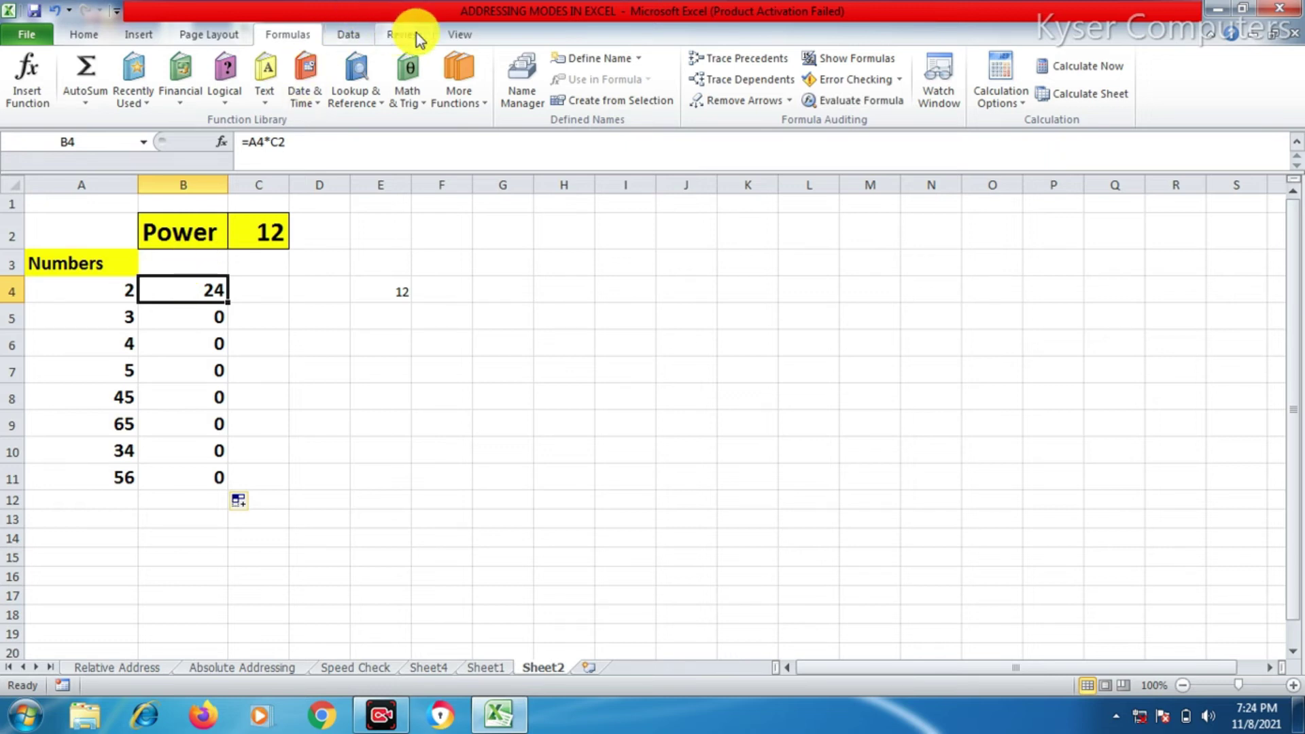
# - Turn on Show Formulas and compare B5's copied formula with the multiplier in C2
pyautogui.click(859, 64)
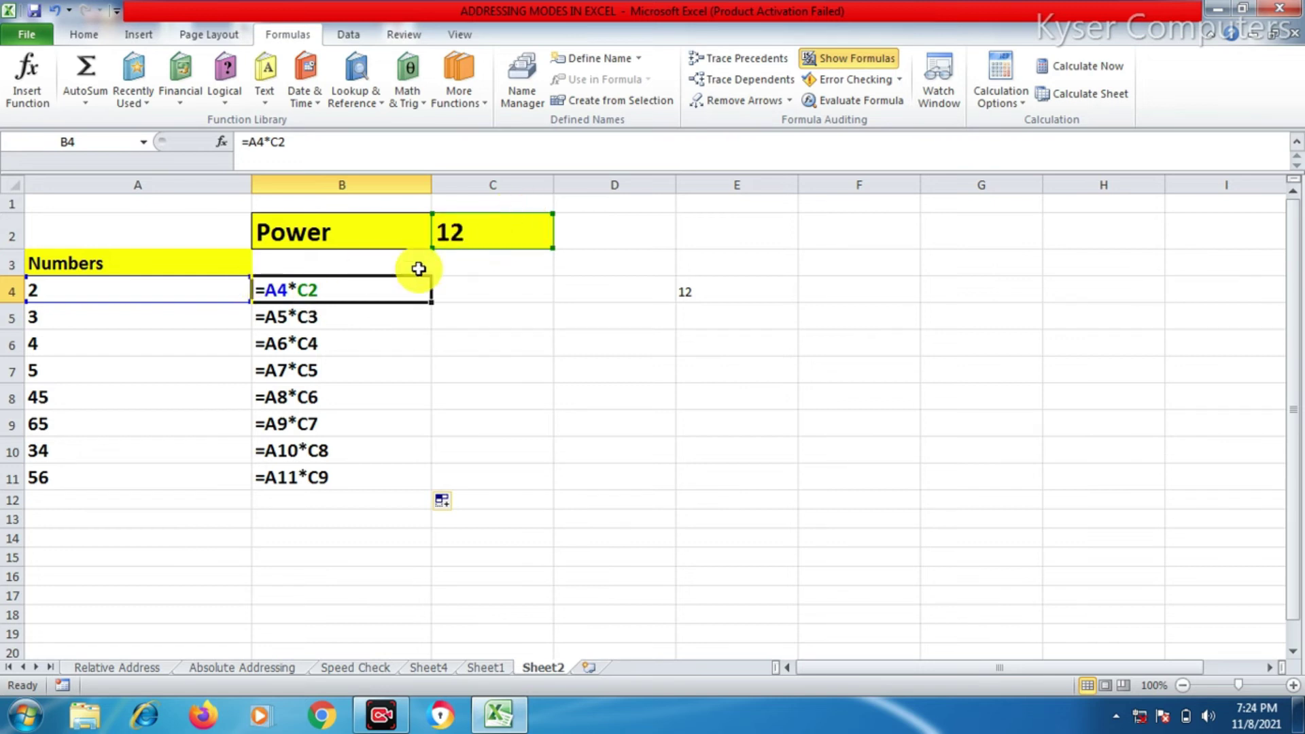
pyautogui.click(367, 324)
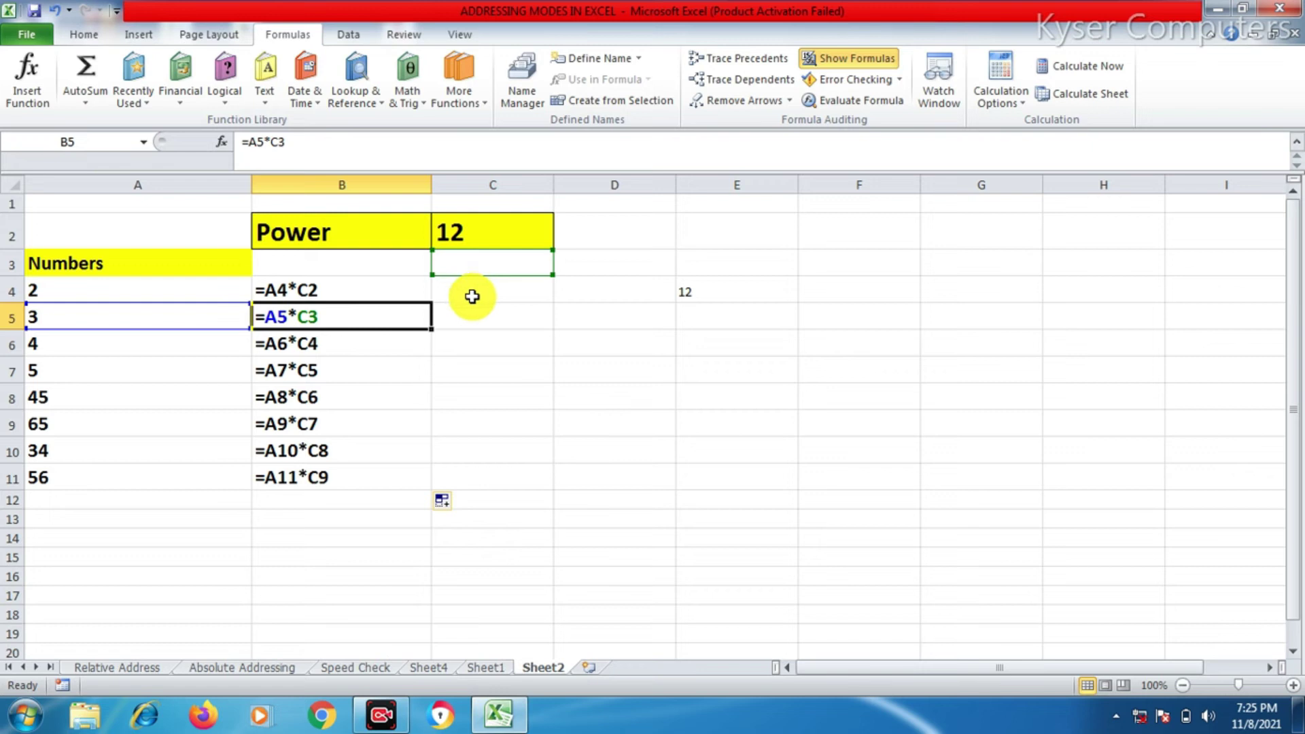
pyautogui.click(481, 226)
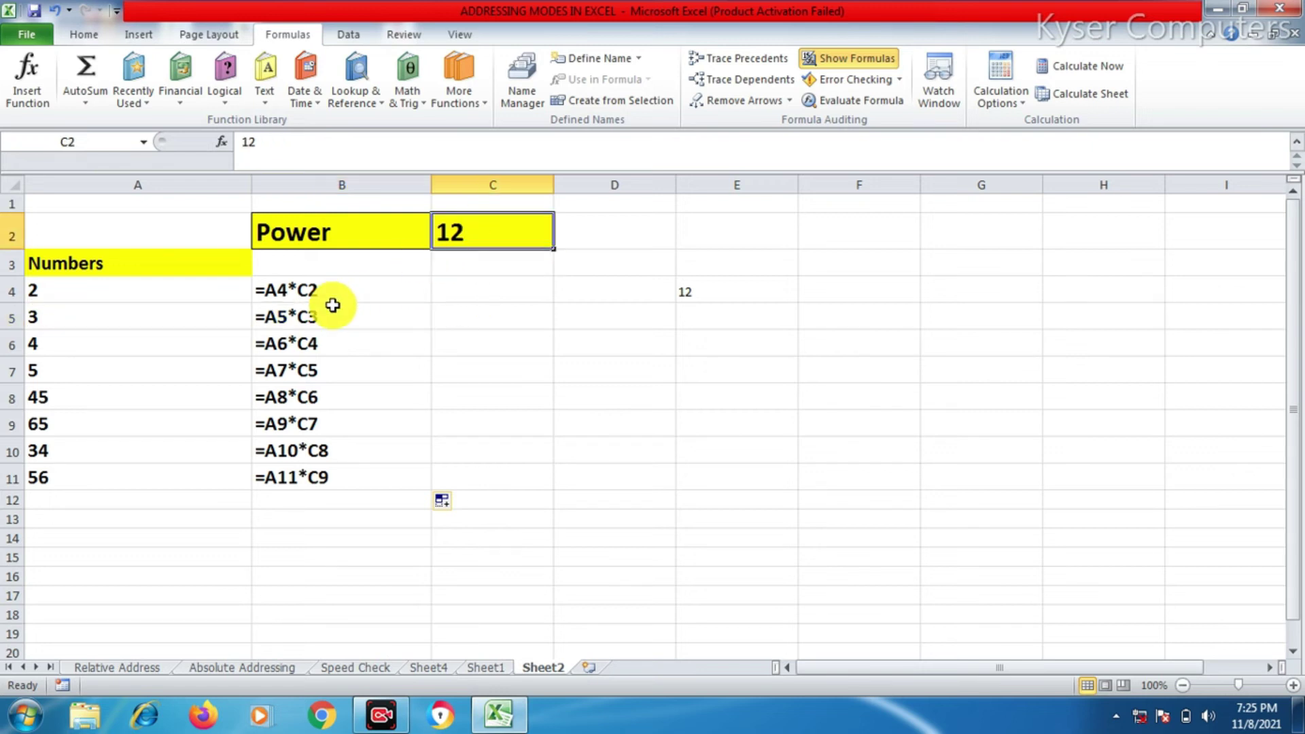
# - Clear the copied formulas below B4 and start editing B4's =A4*C2 formula
pyautogui.moveTo(336, 317); pyautogui.dragTo(352, 519)
pyautogui.press('Delete')
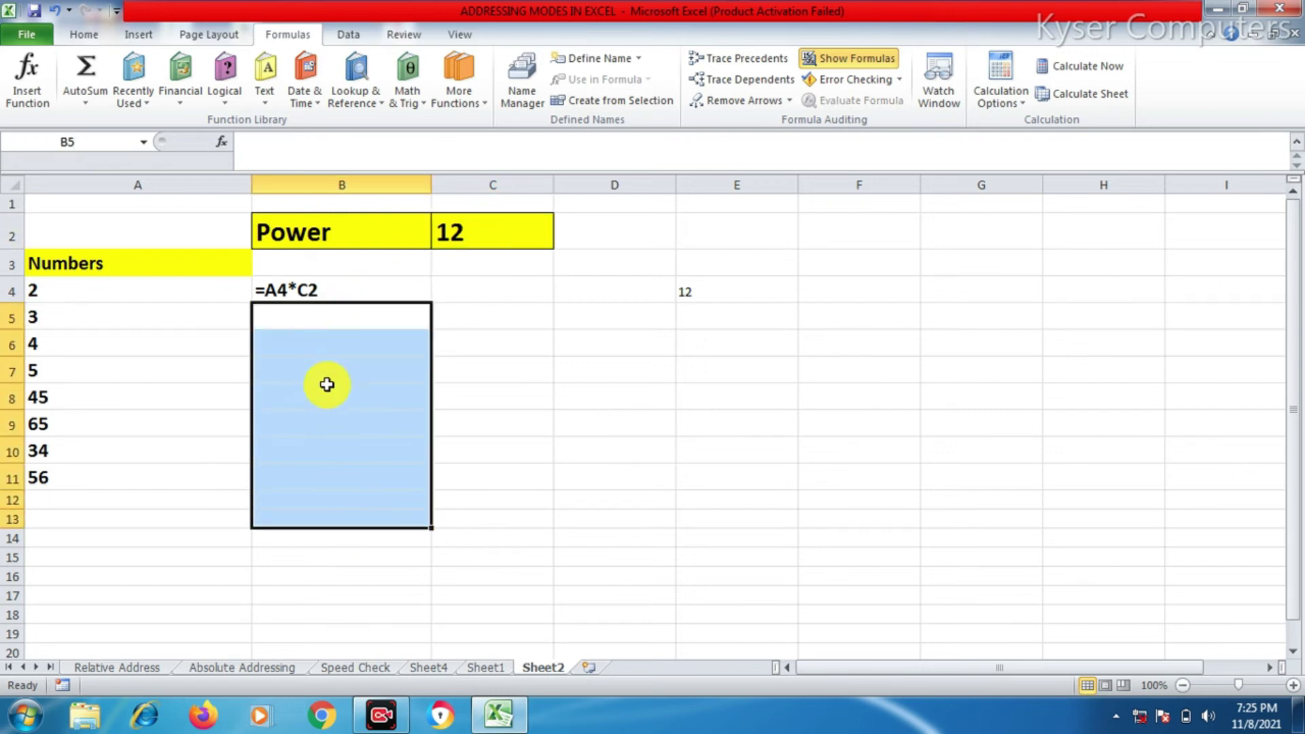
pyautogui.click(302, 288)
pyautogui.doubleClick(303, 288)
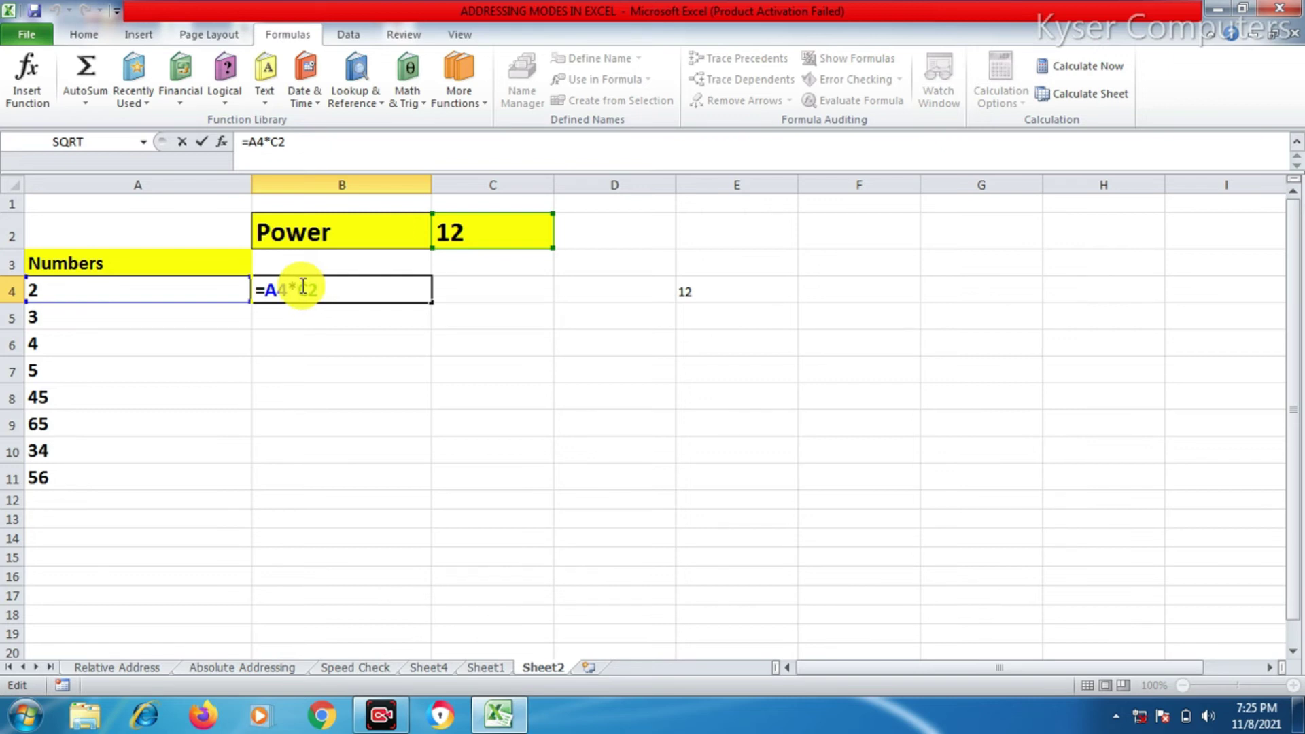
# - Lock B4's formula to =A4*$C$2 with F4 and fill it down to B11
pyautogui.press('F4')
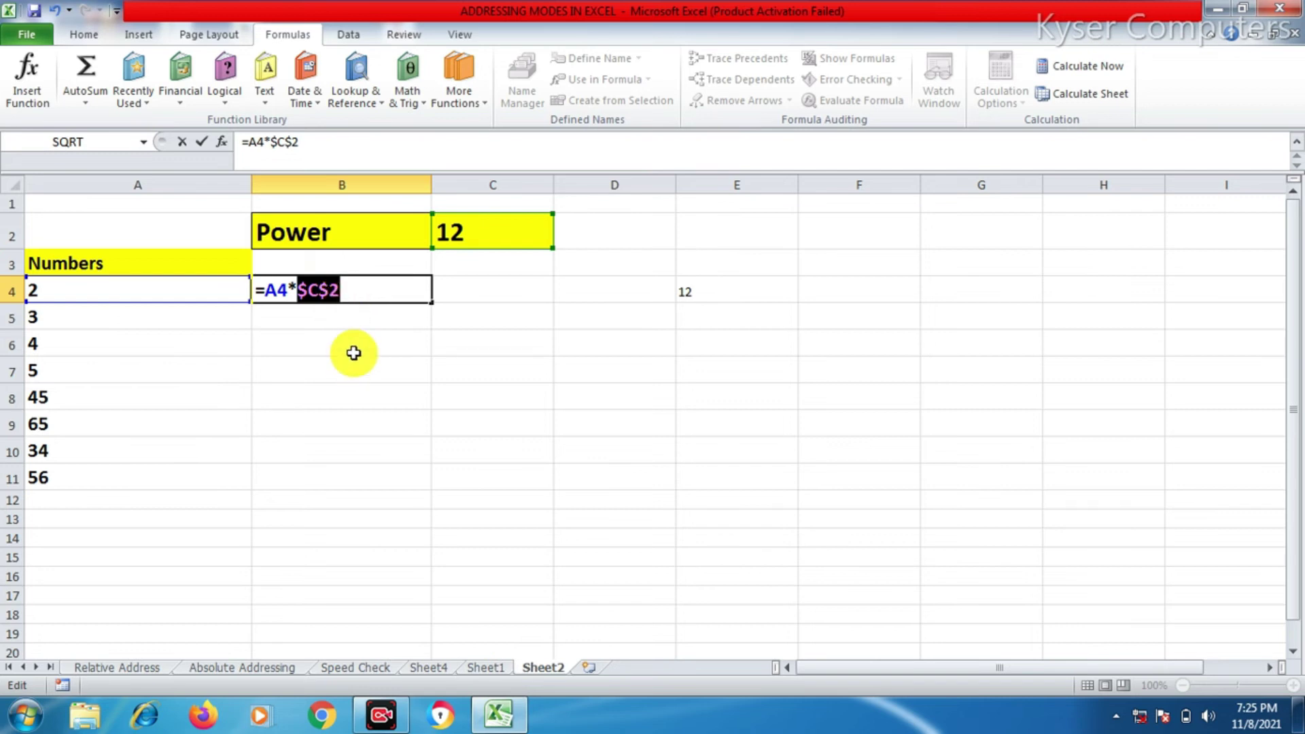
pyautogui.press('Return')
pyautogui.click(344, 290)
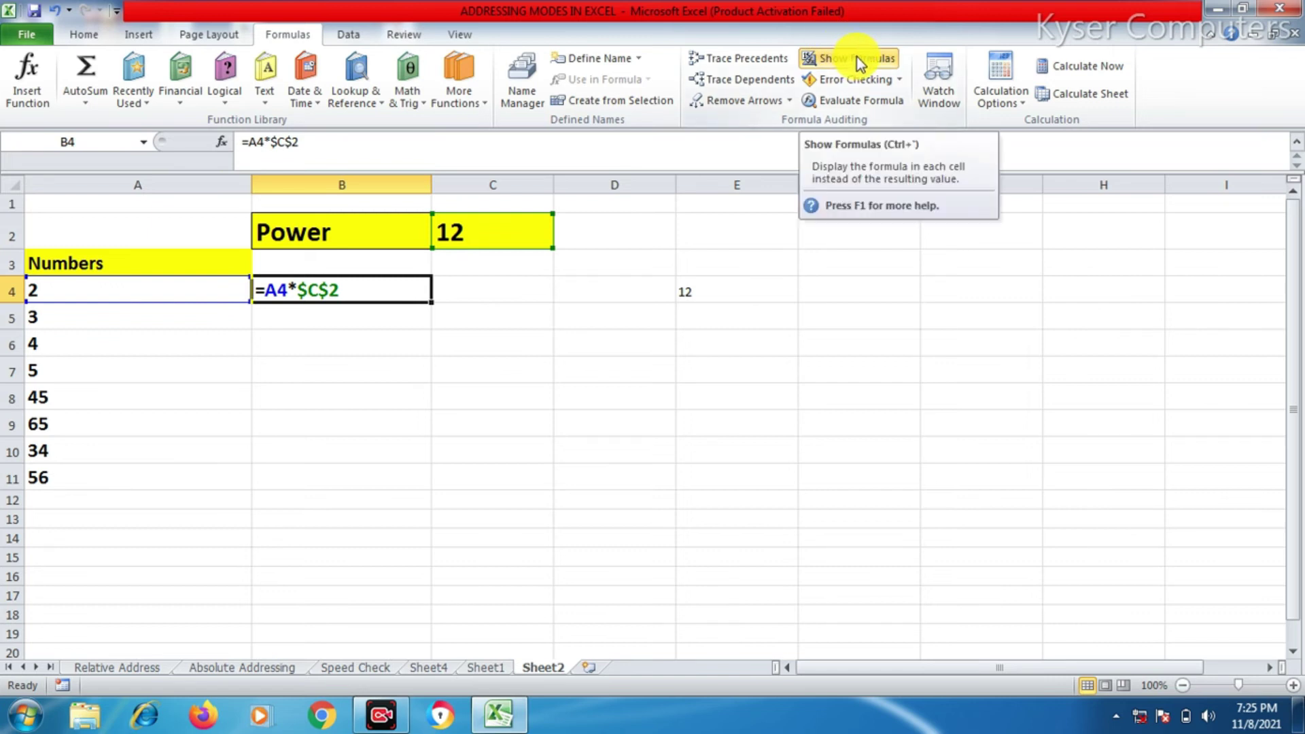
pyautogui.moveTo(430, 305); pyautogui.dragTo(418, 493)
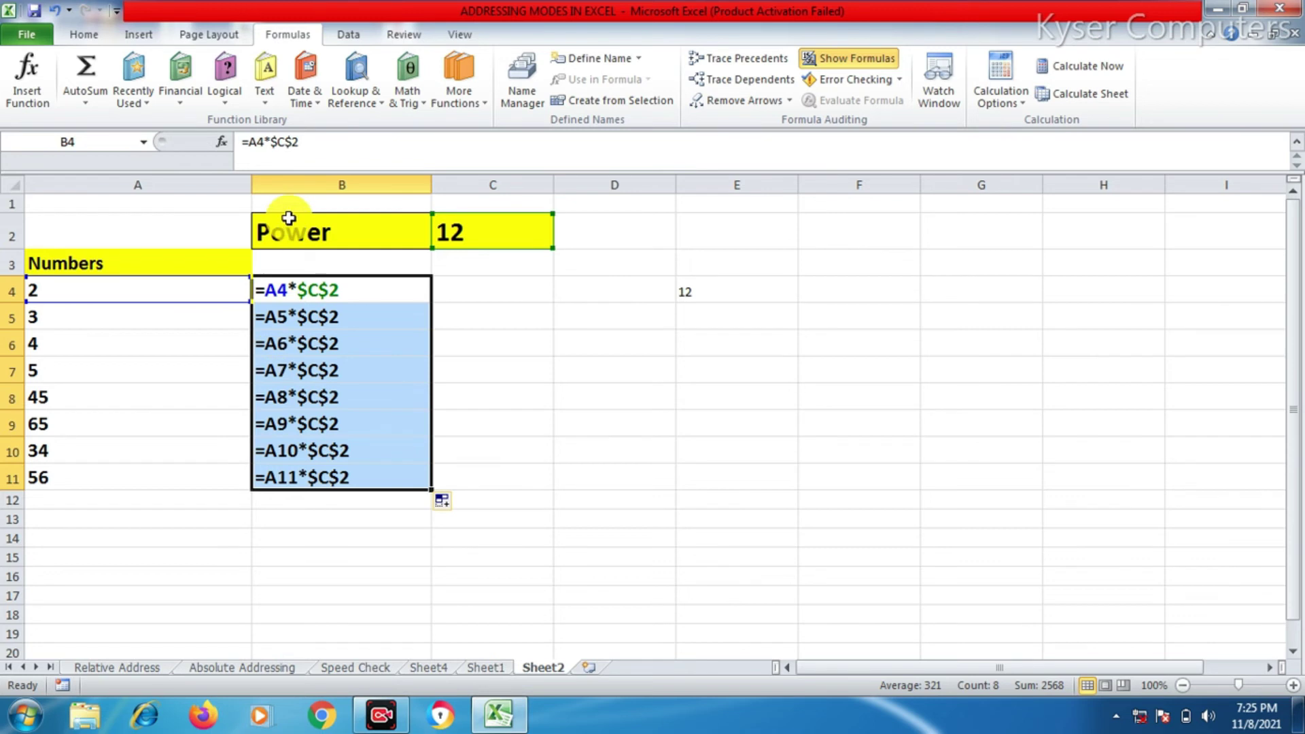
# - Relabel the Power heading in B2 as 'multiply with'
pyautogui.click(301, 246)
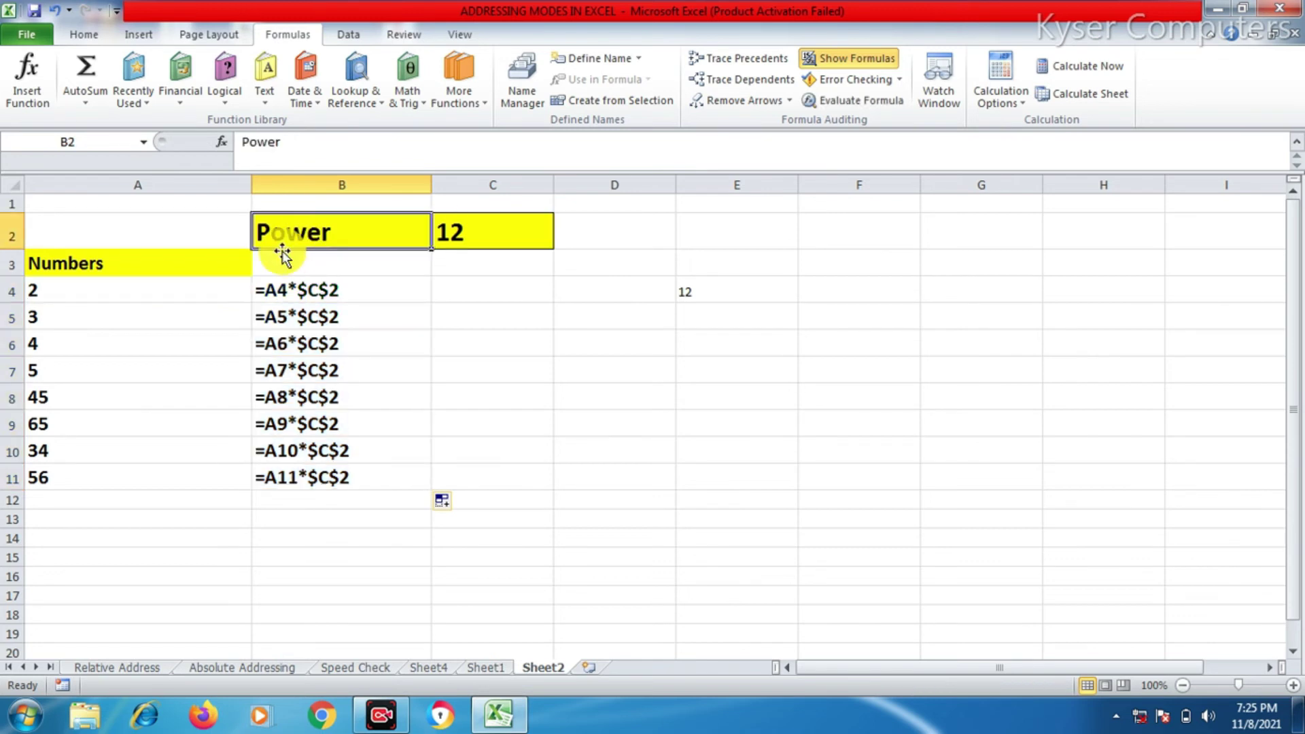
pyautogui.write('mult')
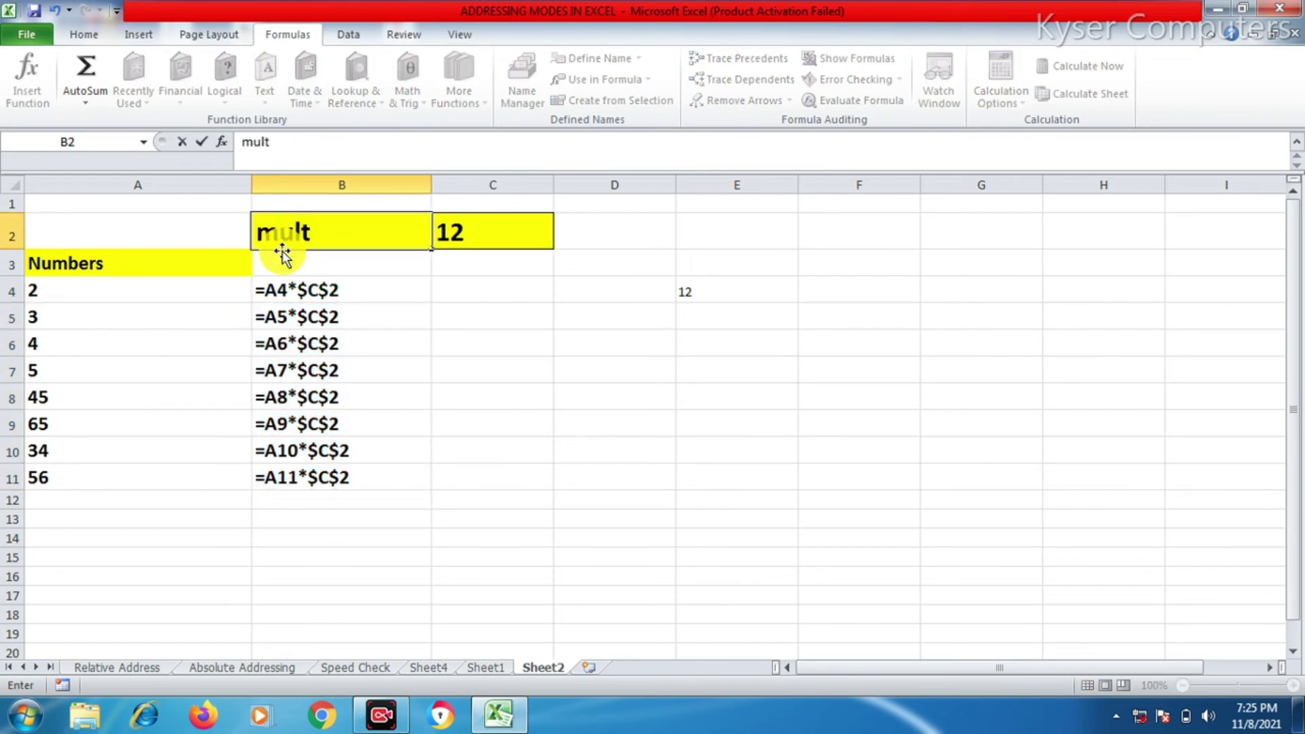
pyautogui.write('iply')
pyautogui.write(' wityh')
pyautogui.press('BackSpace')
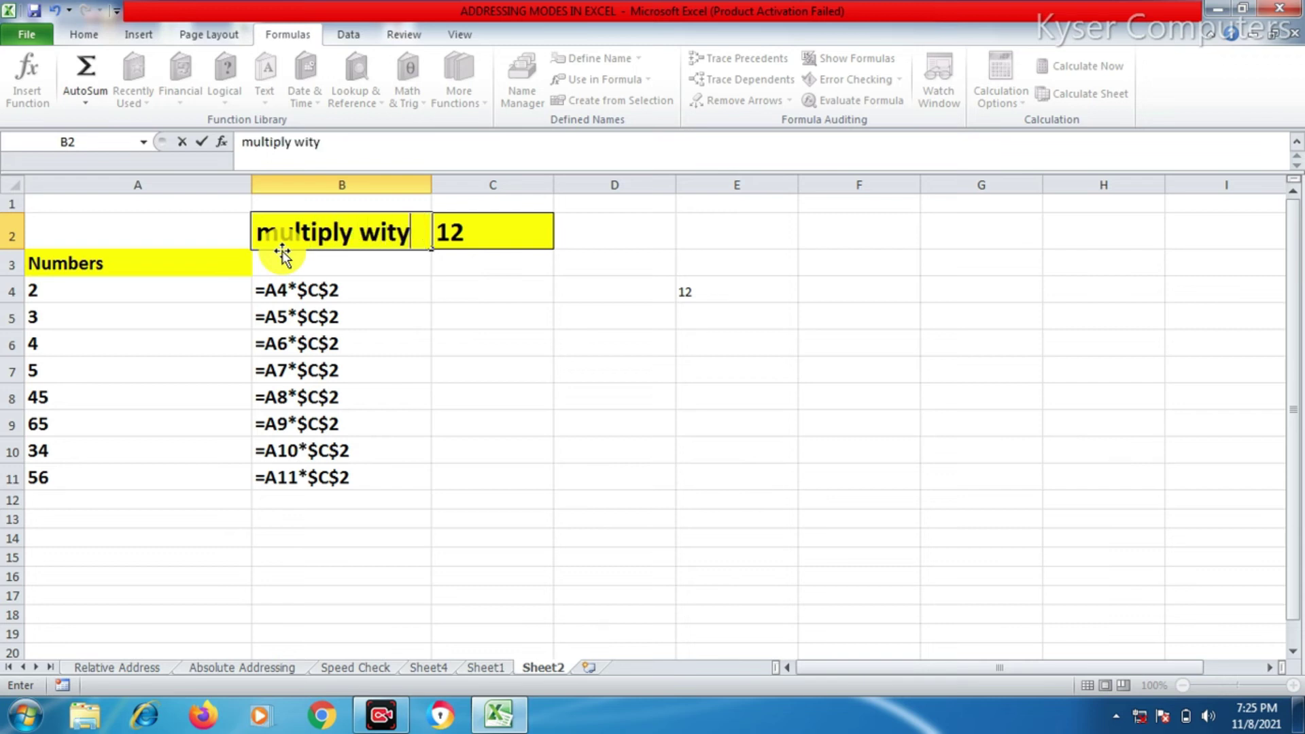
pyautogui.write('h')
pyautogui.click(428, 389)
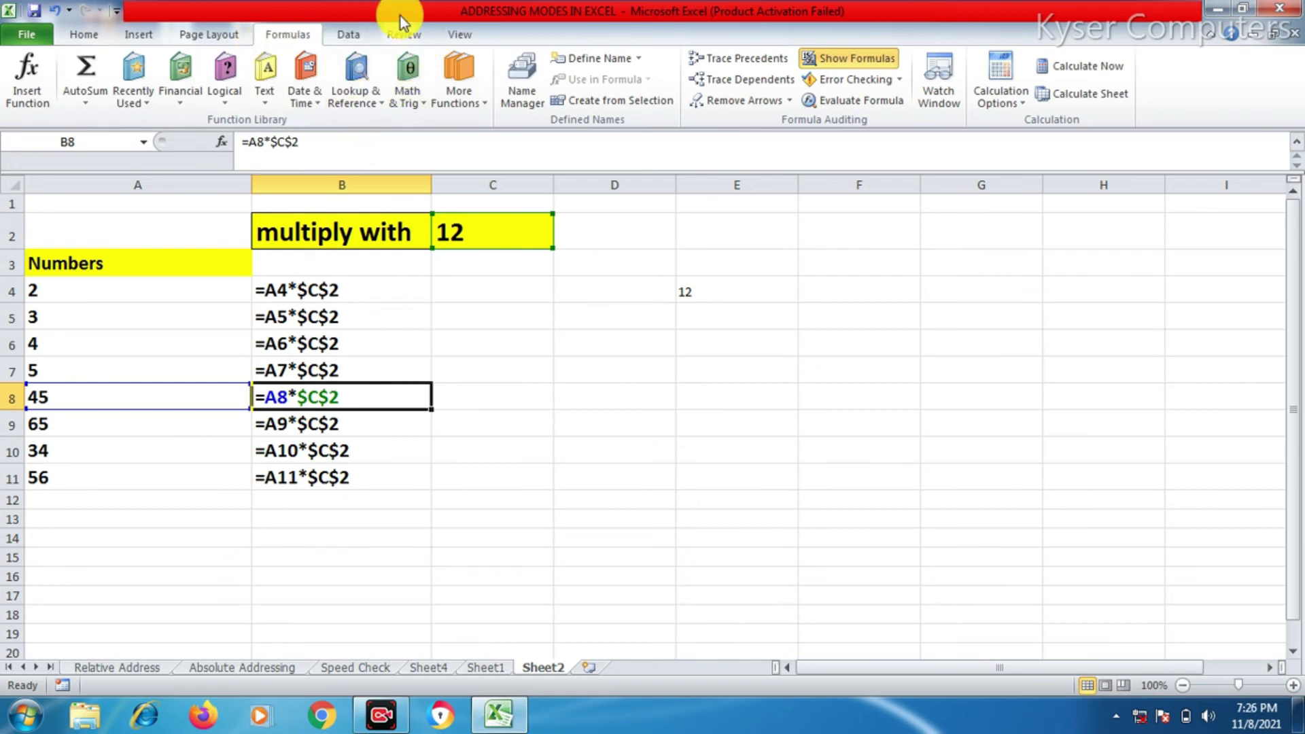
# - Turn off Show Formulas and check the formula behind the result 60
pyautogui.click(842, 55)
pyautogui.click(320, 371)
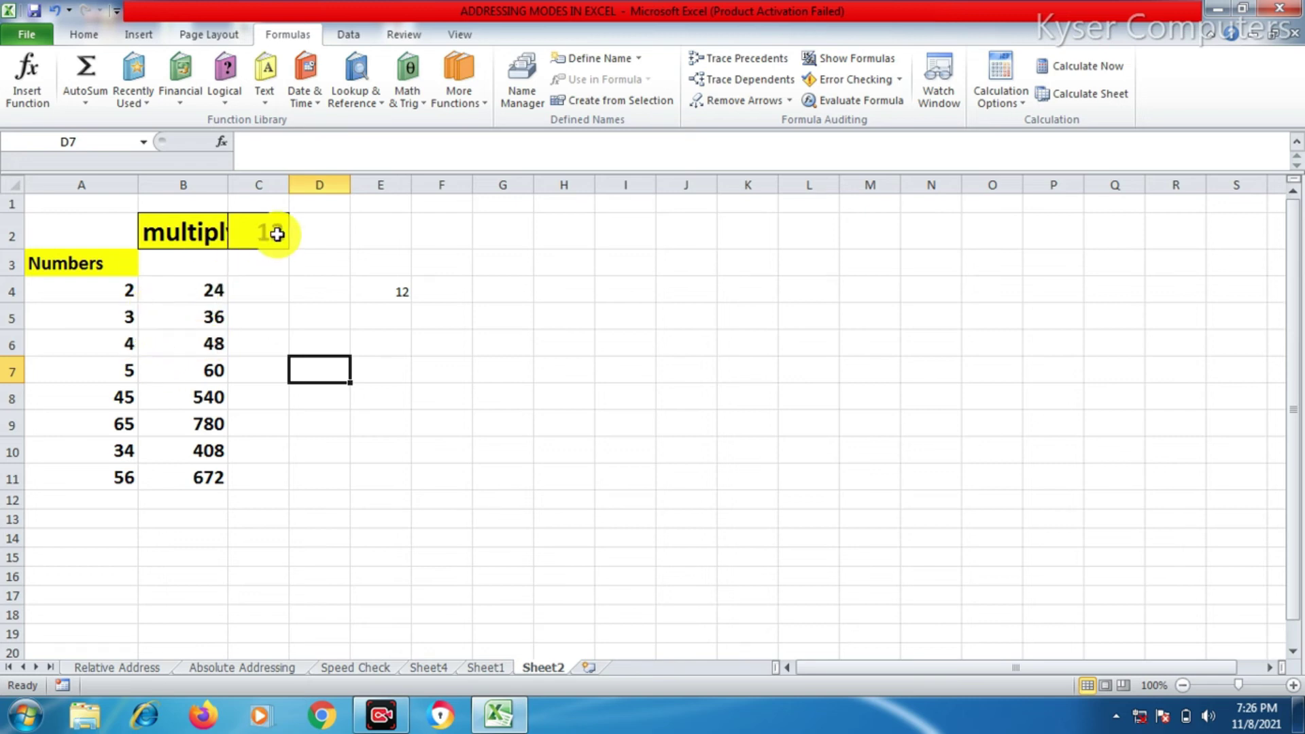
pyautogui.click(213, 370)
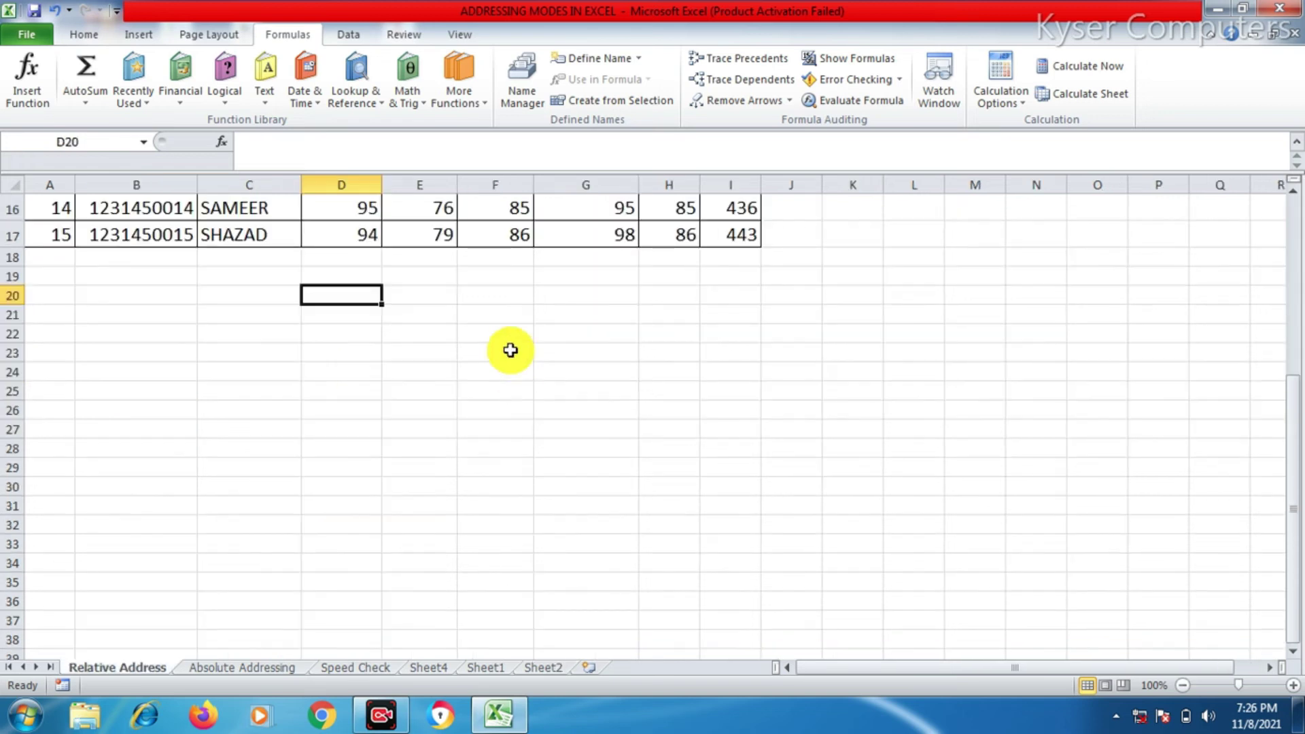
# - On the Speed Check sheet, clear the existing car speeds and time entries
pyautogui.click(349, 668)
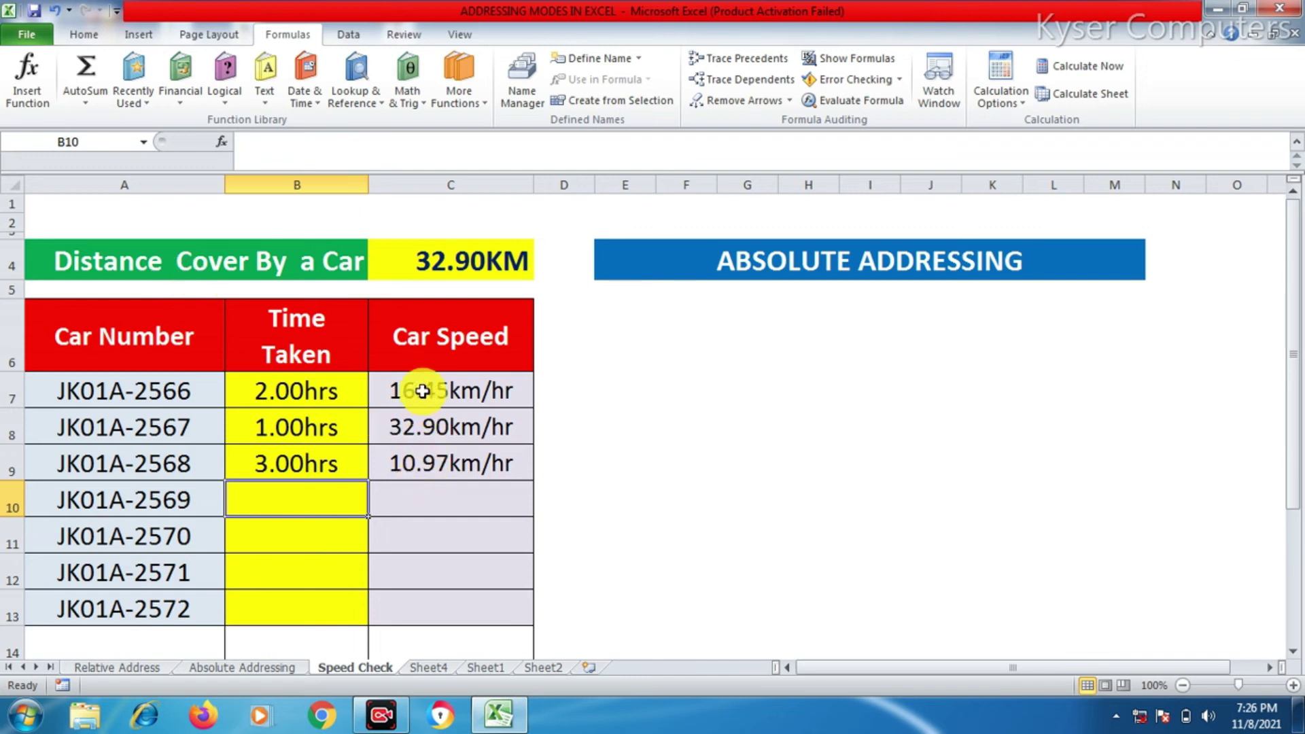
pyautogui.moveTo(422, 389); pyautogui.dragTo(432, 469)
pyautogui.press('Delete')
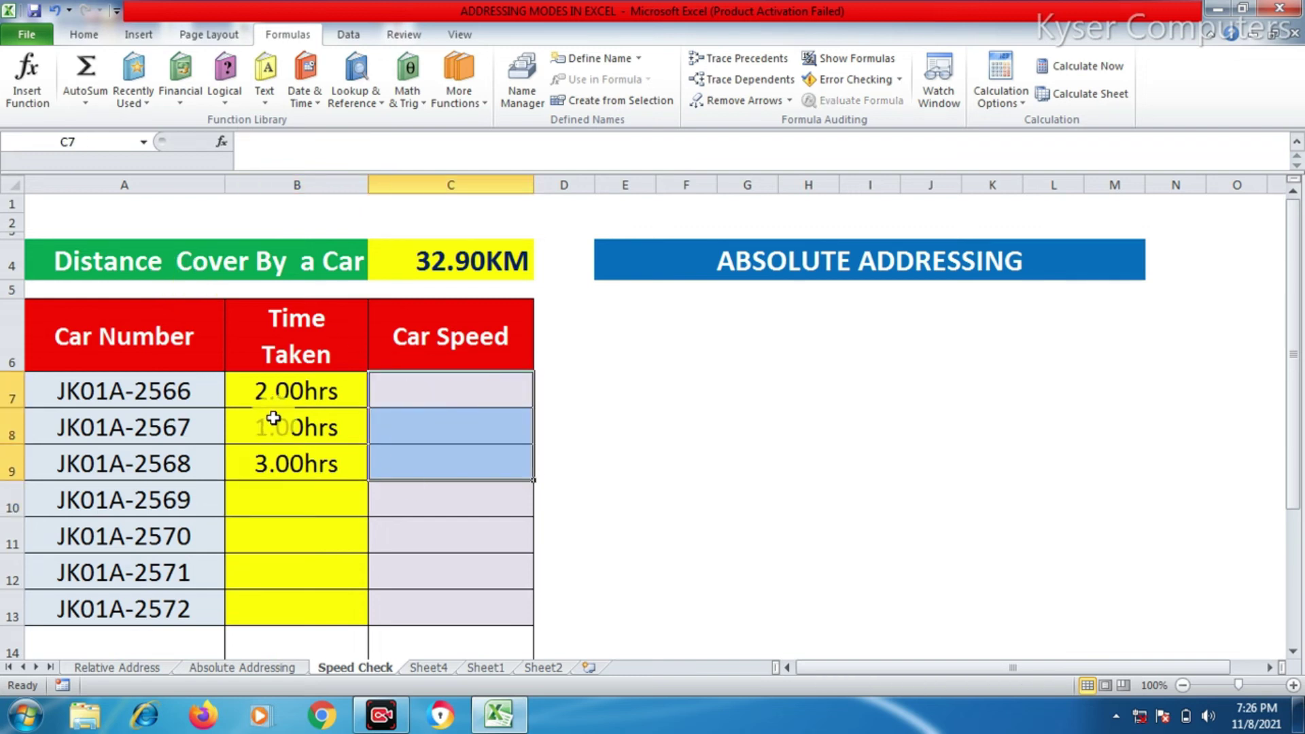
pyautogui.moveTo(293, 387); pyautogui.dragTo(307, 468)
pyautogui.press('Delete')
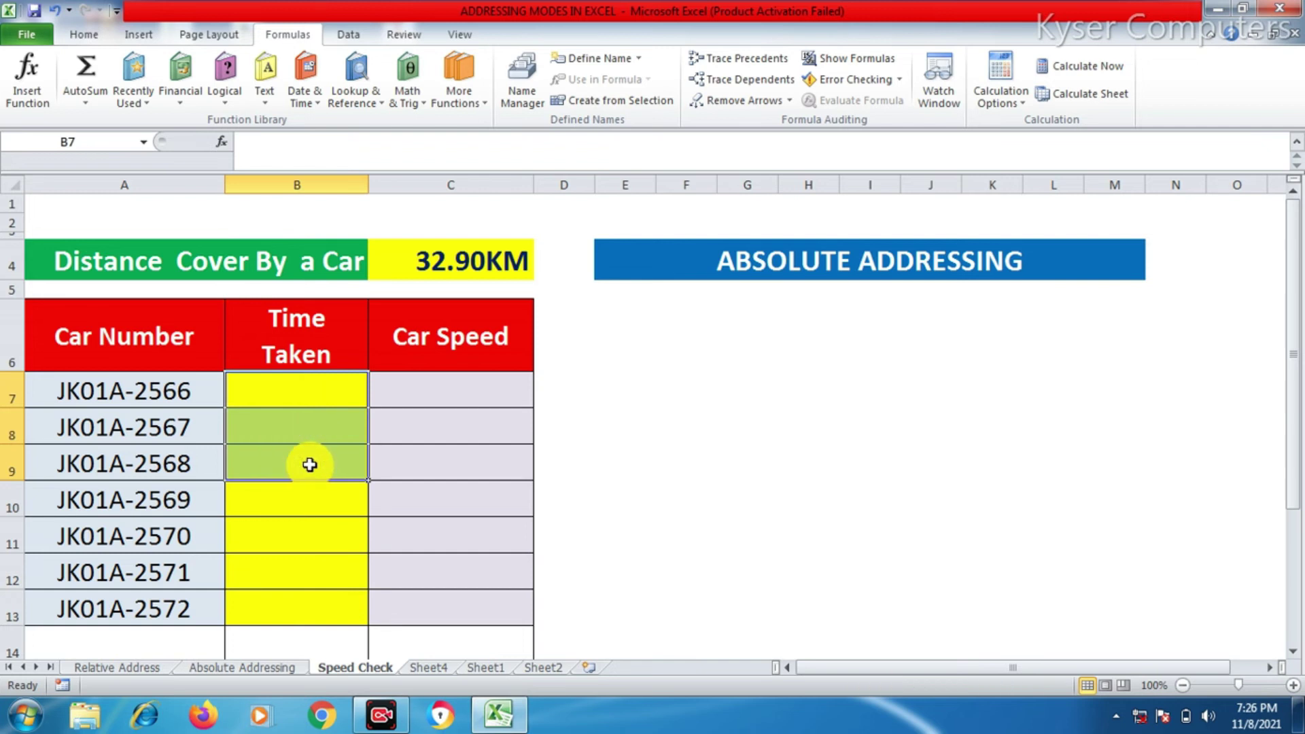
# - Enter 2.40hrs as the first car's time in B7
pyautogui.click(360, 398)
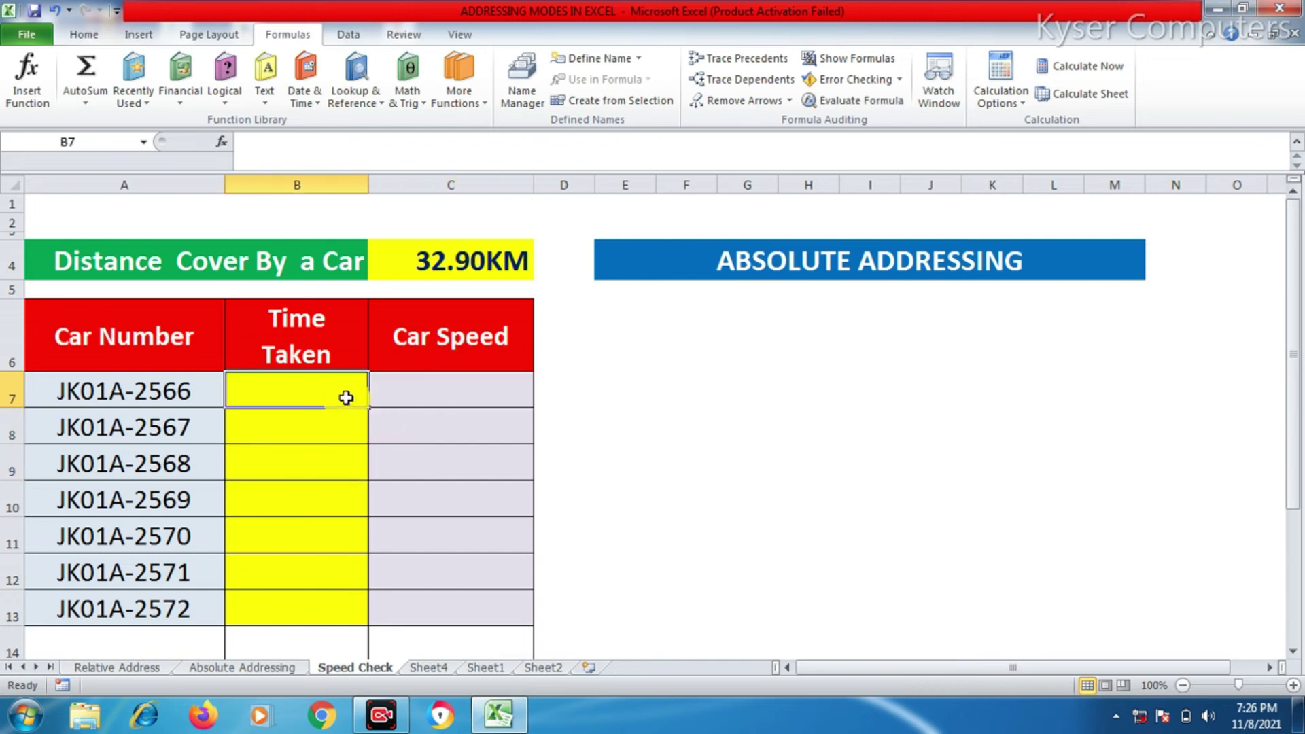
pyautogui.write('2')
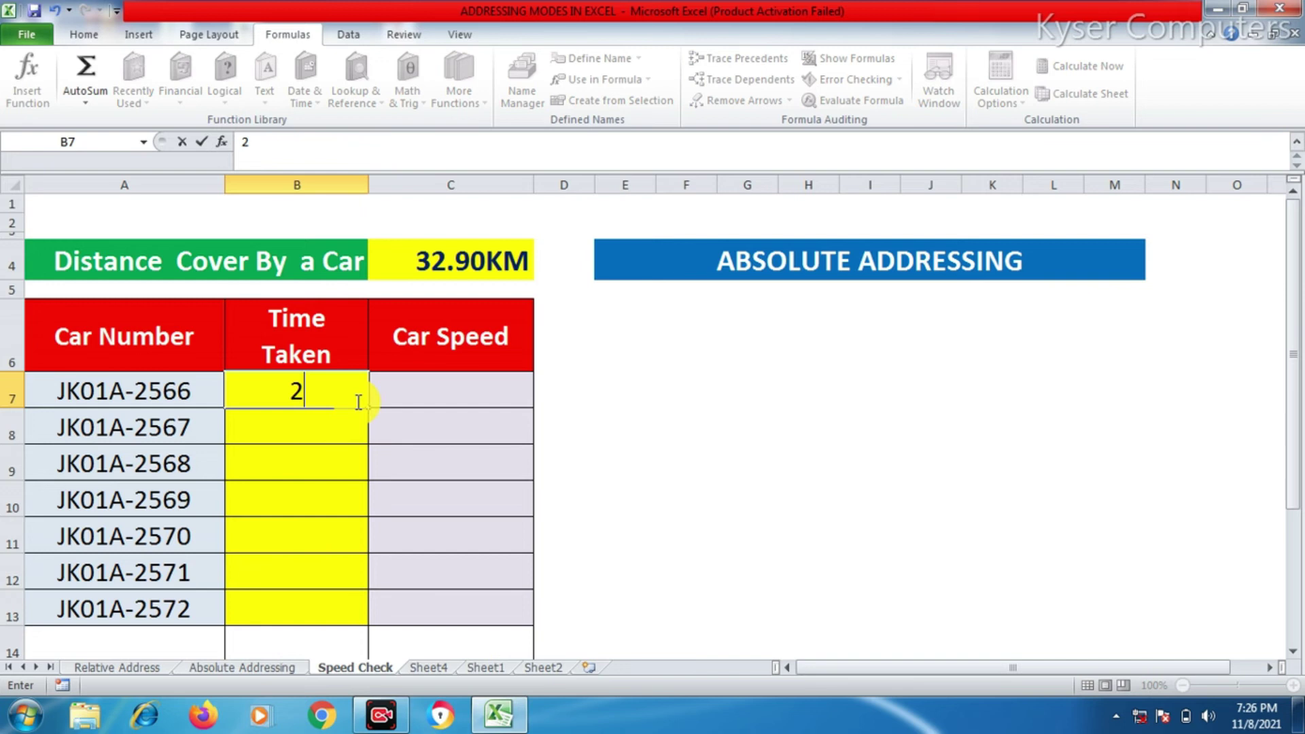
pyautogui.write('.40hrs')
pyautogui.press('Return')
# - Enter =C4/B7 in C7 so the first car's speed shows 13.71km/hr
pyautogui.click(407, 380)
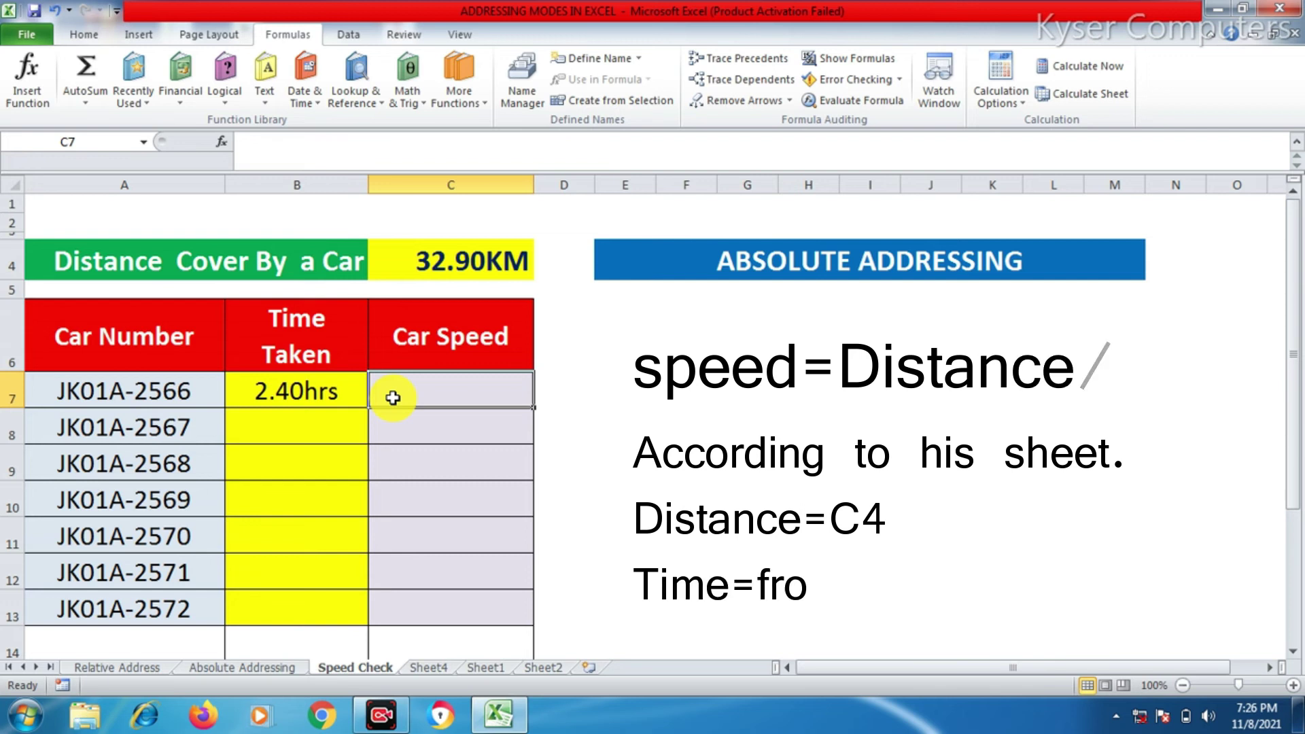
pyautogui.write('=')
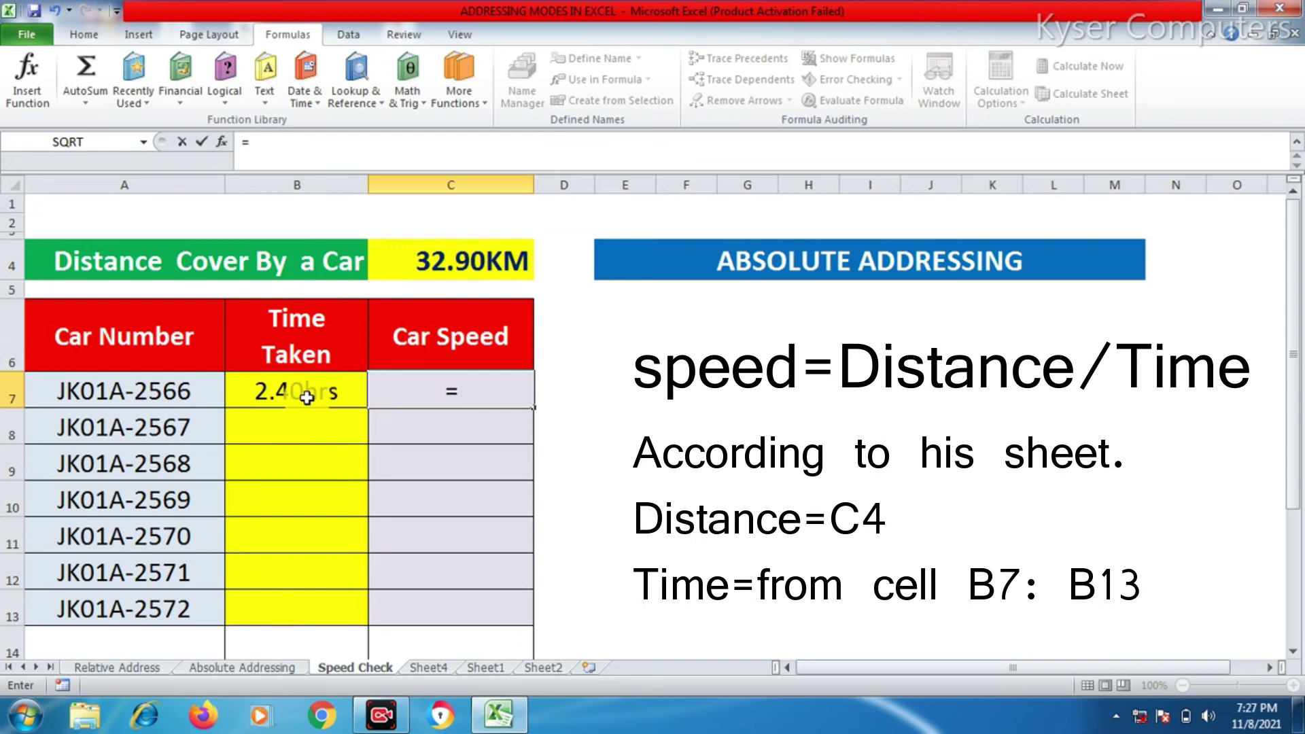
pyautogui.click(418, 264)
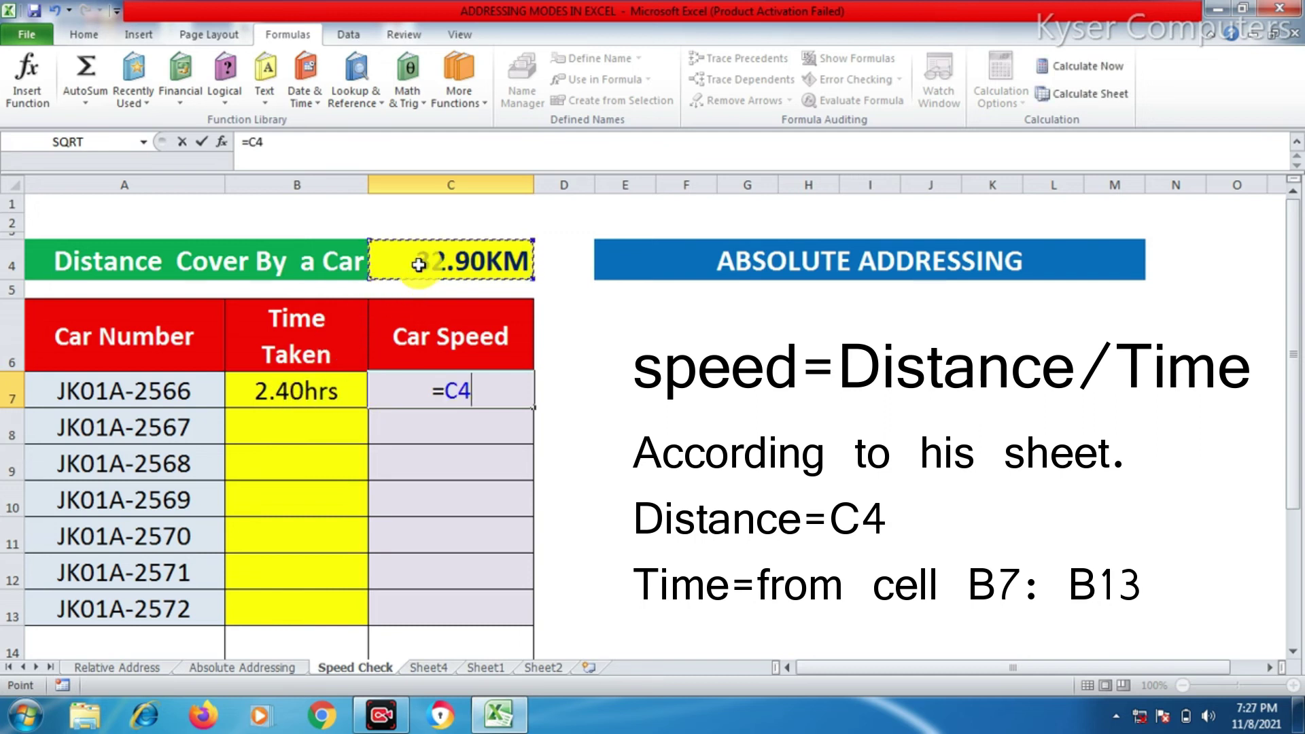
pyautogui.write('/')
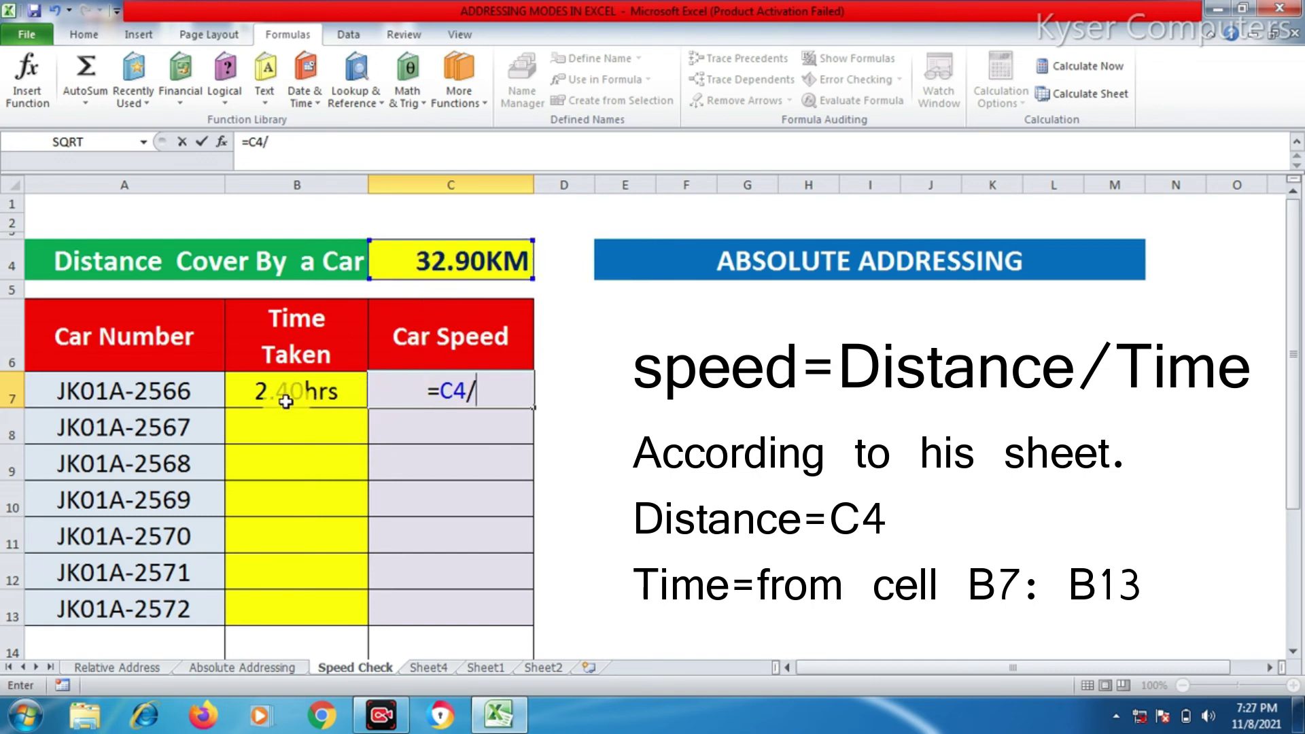
pyautogui.click(325, 384)
pyautogui.click(299, 391)
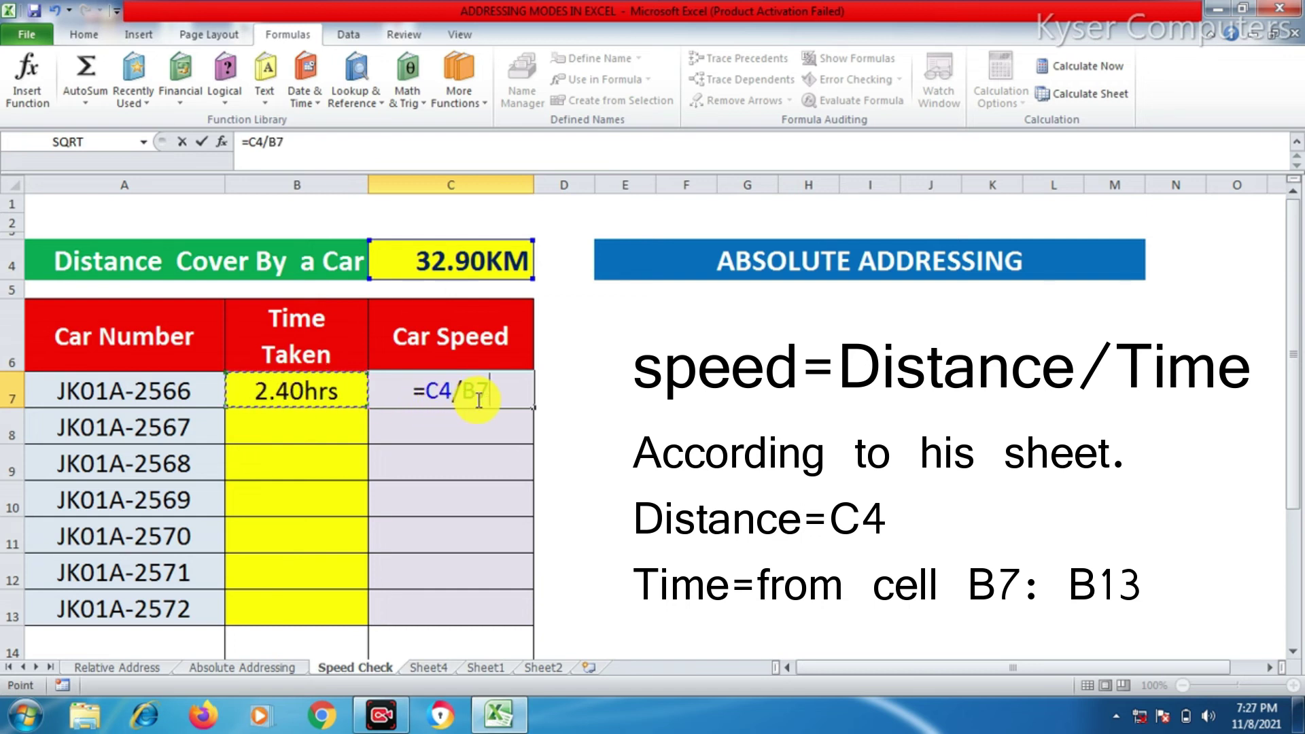
pyautogui.press('Return')
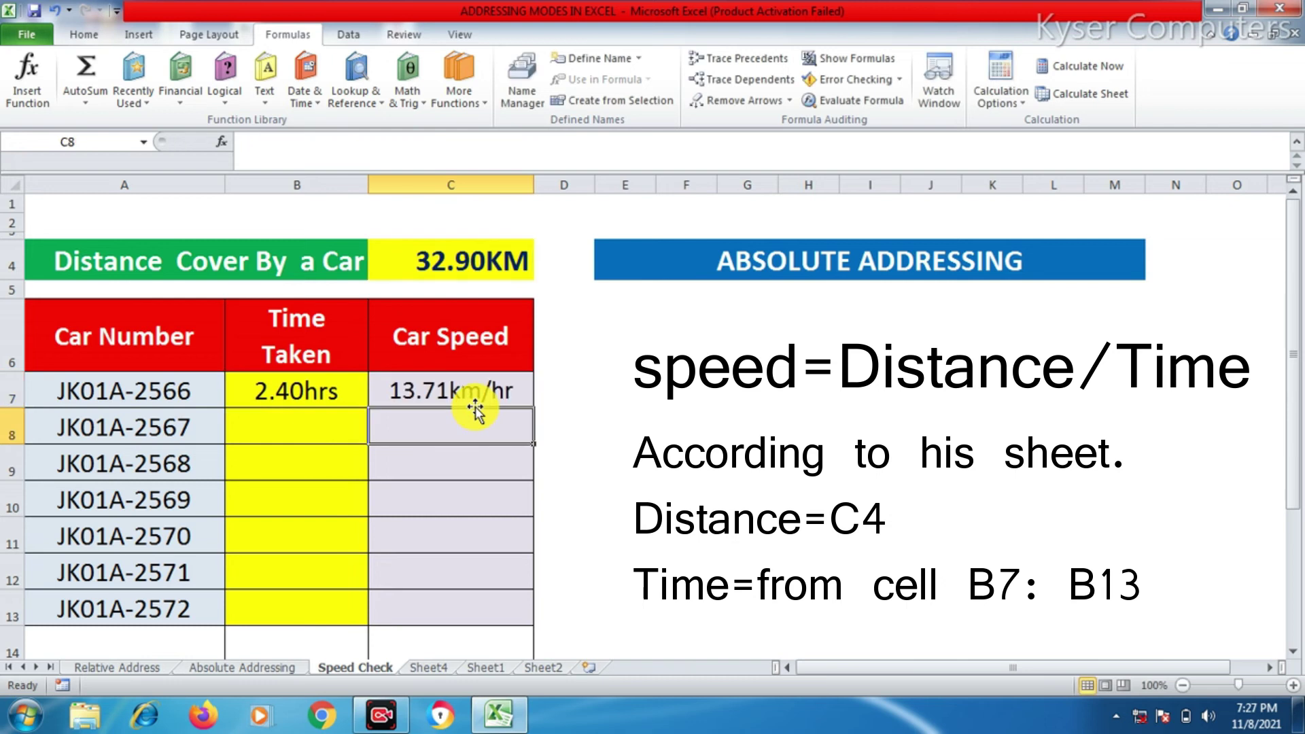
pyautogui.click(425, 384)
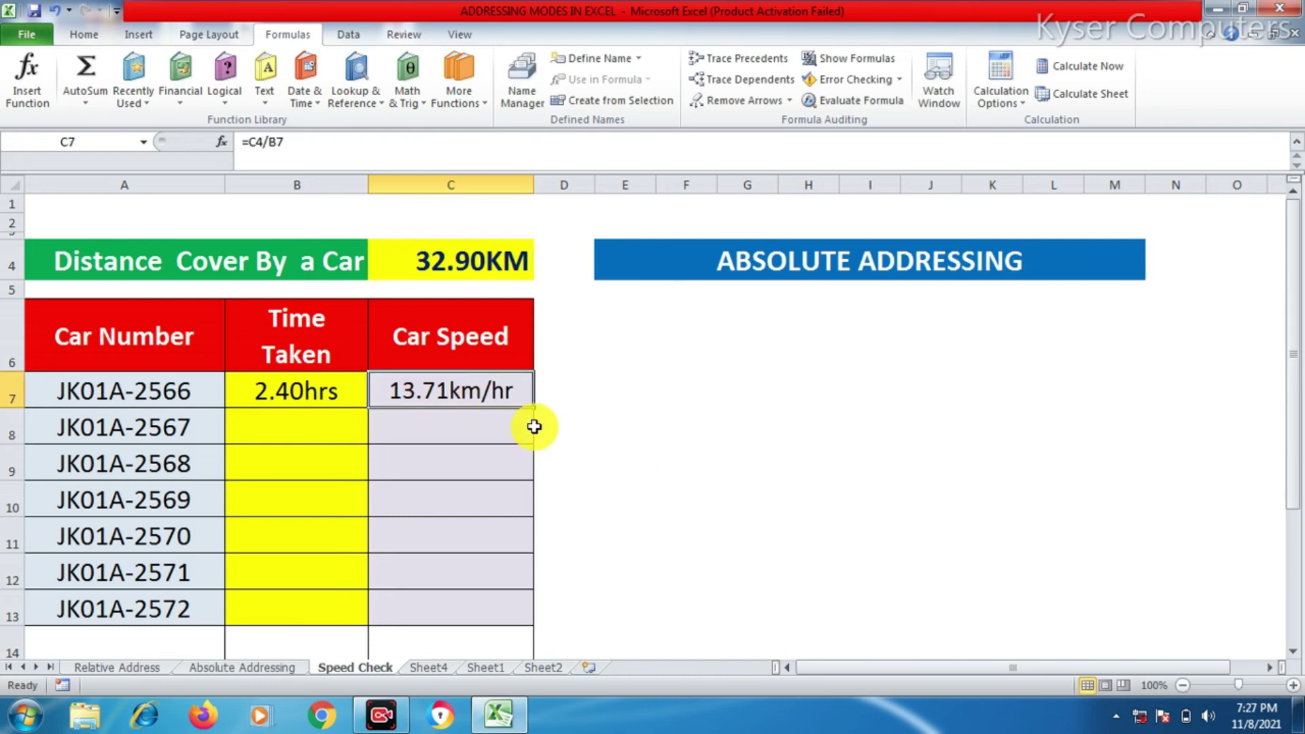
# - Copy the speed formula down to C11 and enter times 1, 3 and 4 in B8:B10
pyautogui.moveTo(534, 408); pyautogui.dragTo(515, 550)
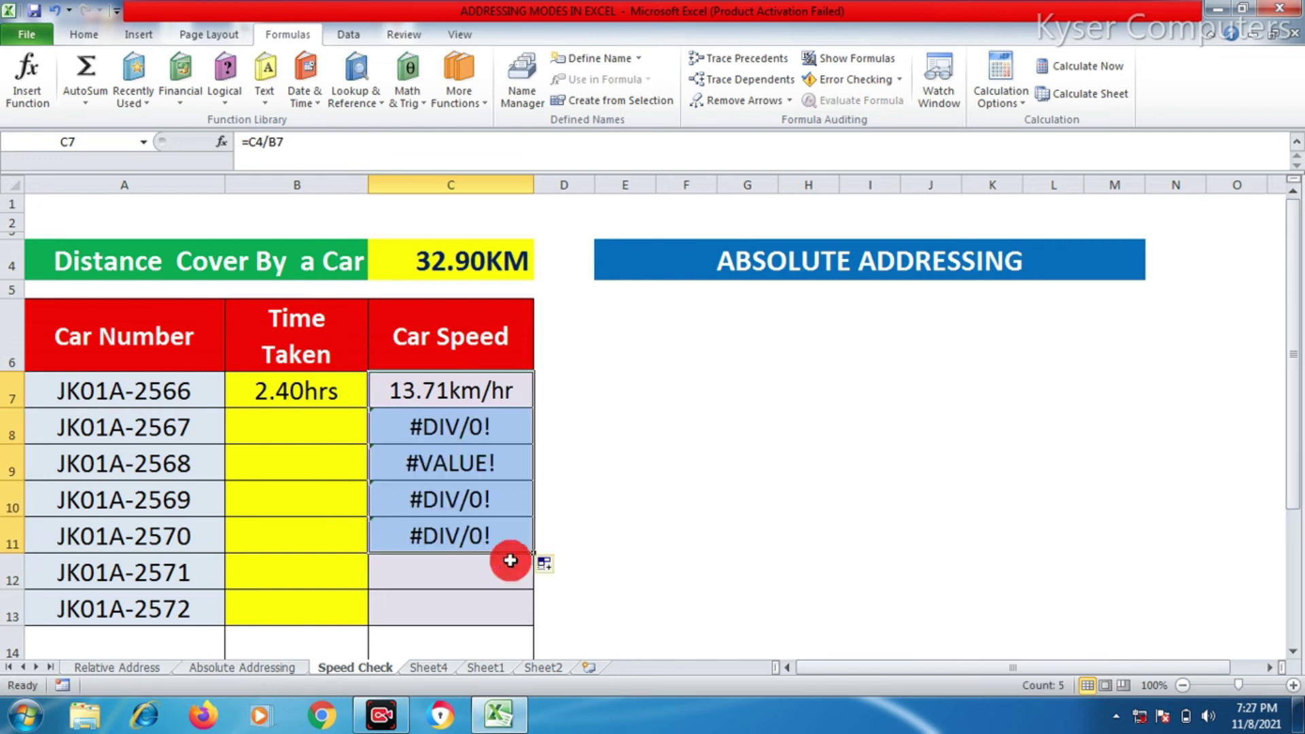
pyautogui.click(308, 433)
pyautogui.write('1.00hrs')
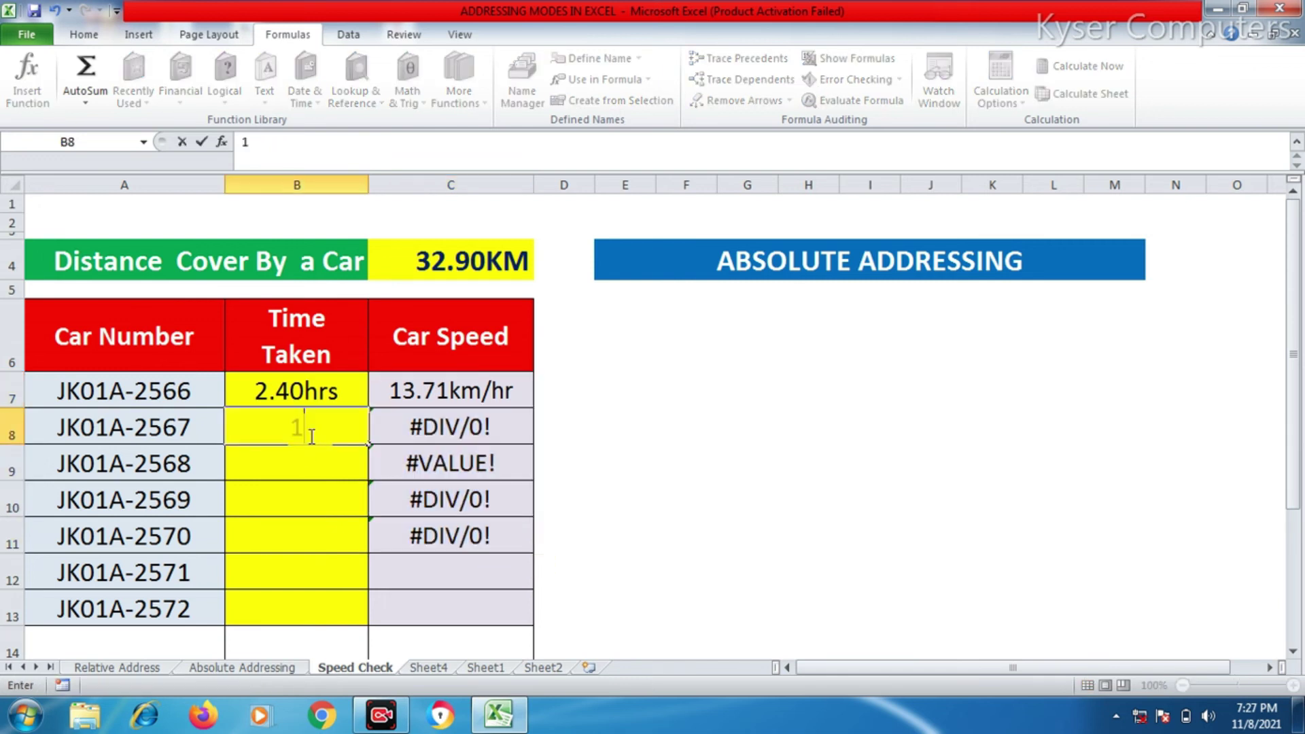
pyautogui.press('Return')
pyautogui.write('3')
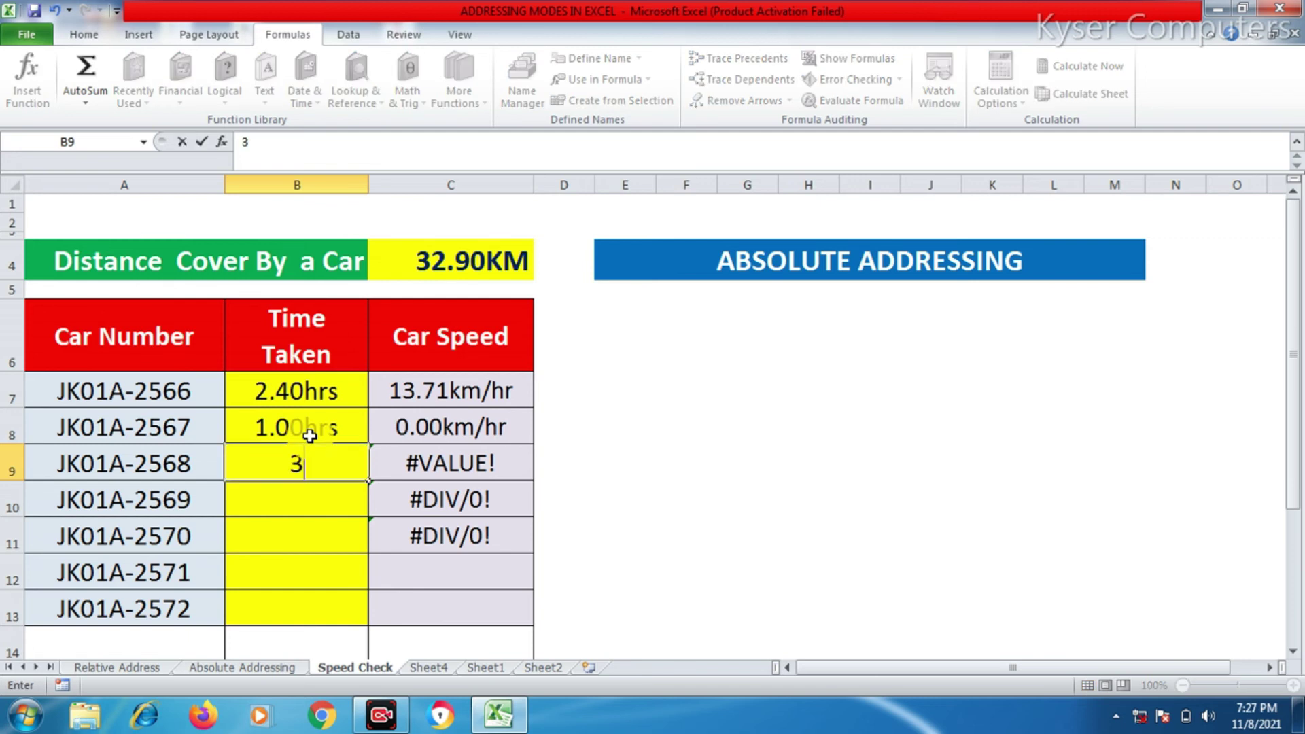
pyautogui.press('Return')
pyautogui.write('4')
pyautogui.press('Return')
pyautogui.click(435, 401)
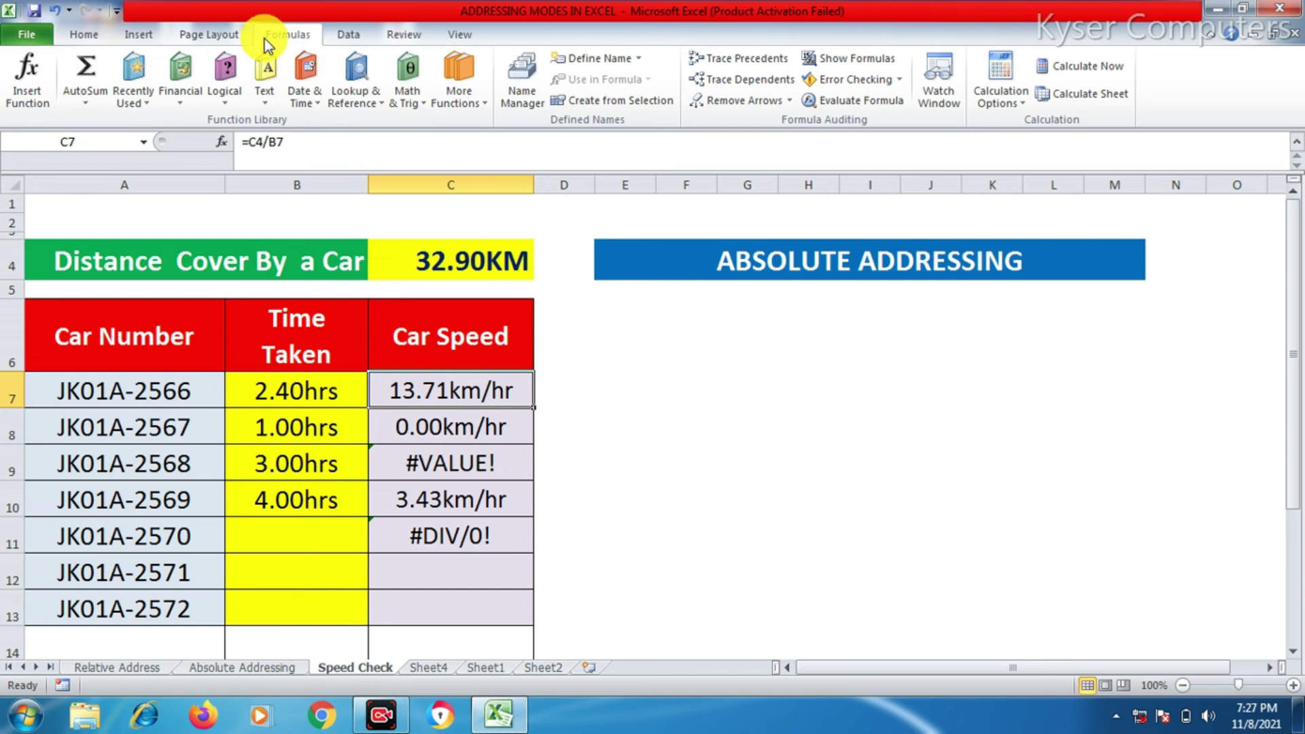
# - Turn on Show Formulas and compare C8's copied formula with the distance cell C4
pyautogui.click(833, 60)
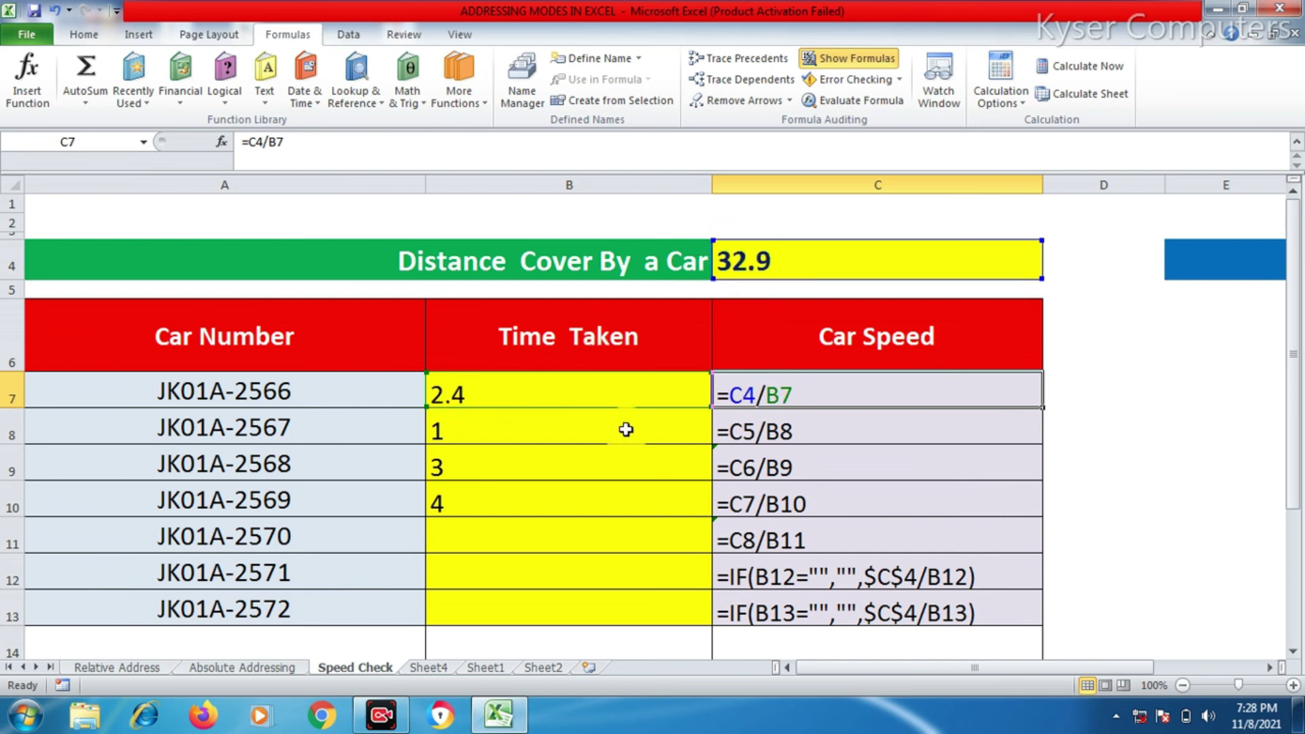
pyautogui.click(761, 430)
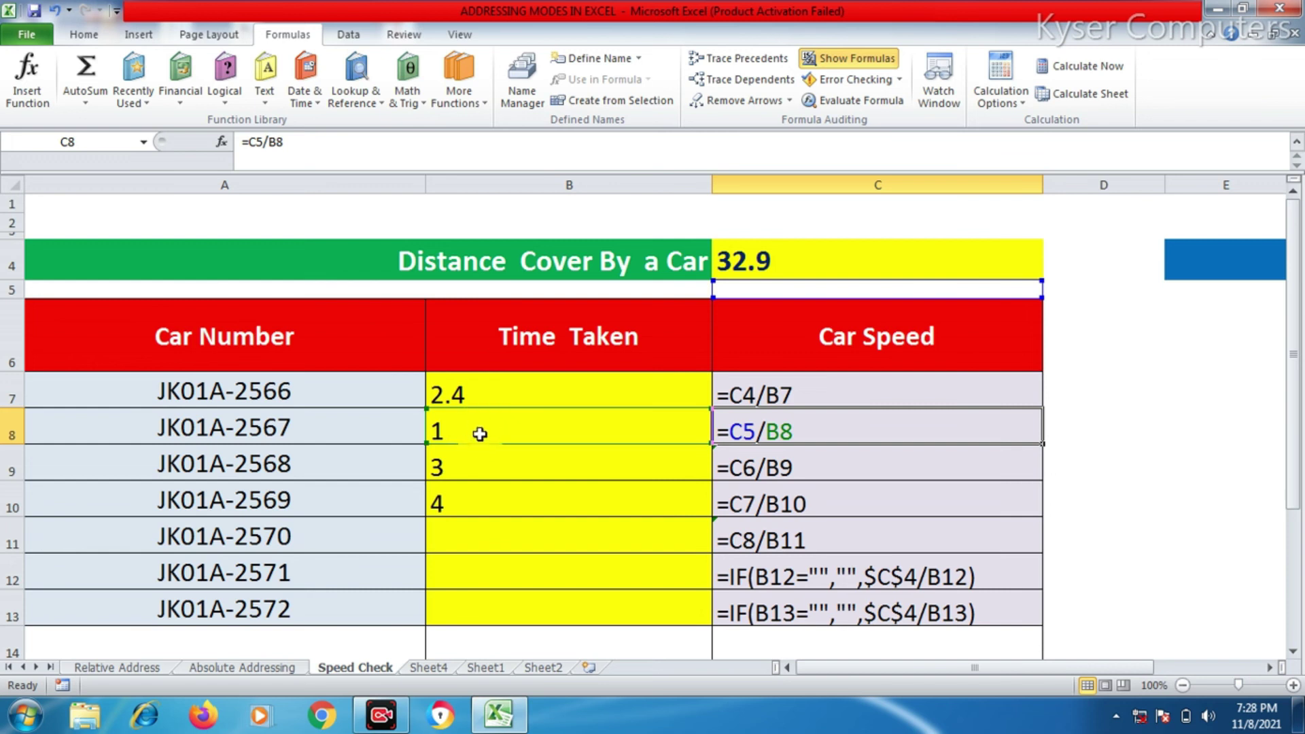
pyautogui.click(737, 436)
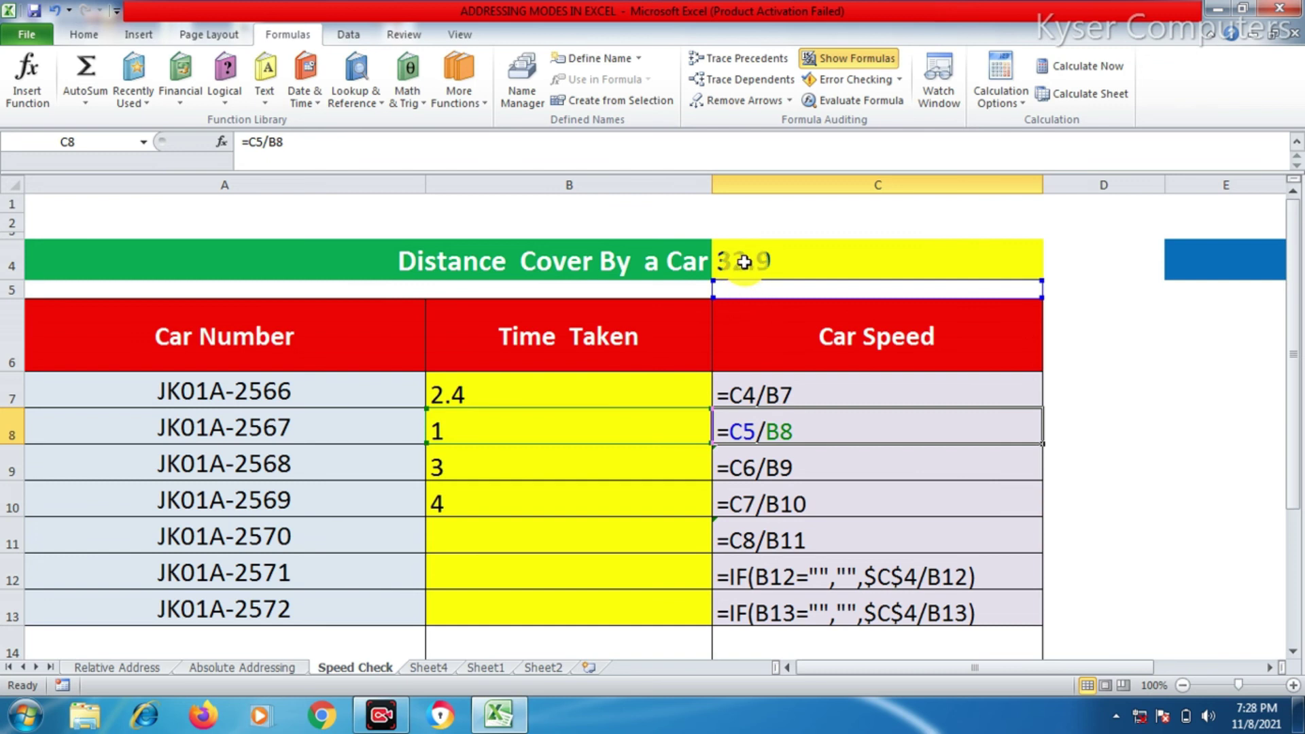
pyautogui.click(743, 262)
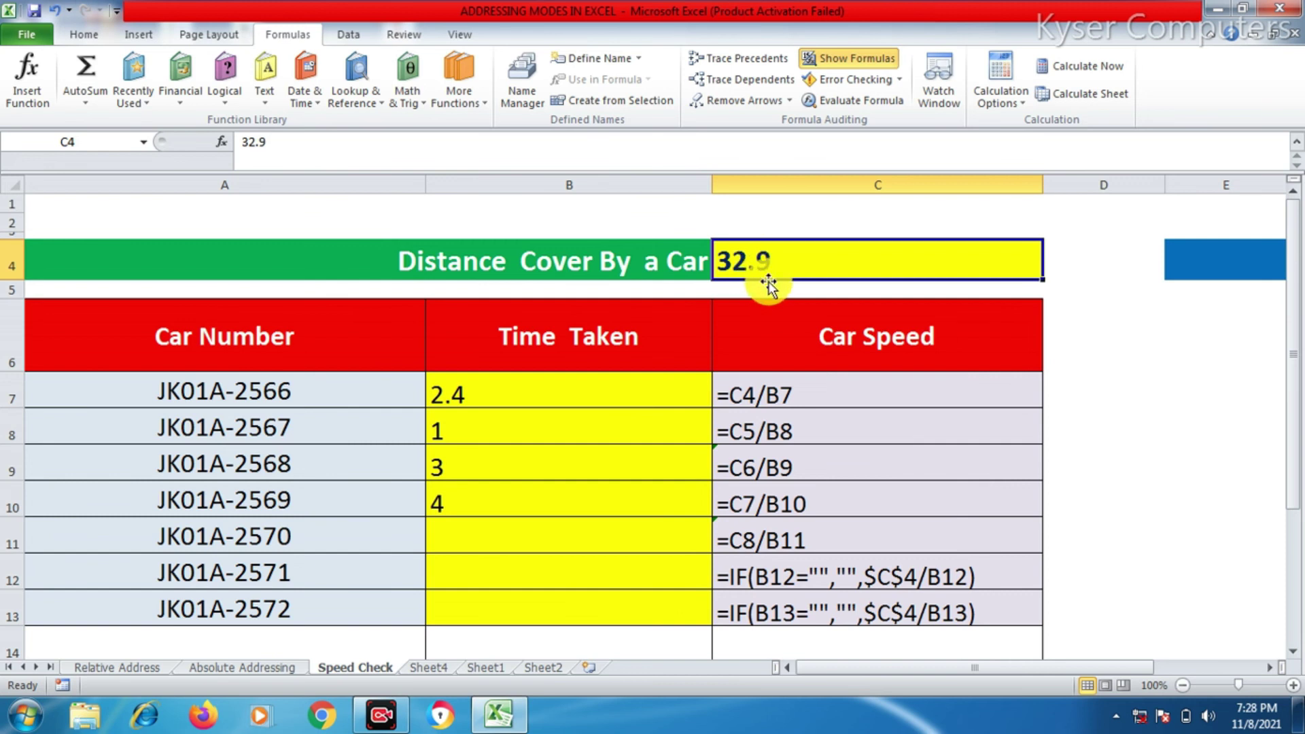
# - Delete the wrongly copied speed formulas from C8:C12 and C13
pyautogui.moveTo(758, 434)
pyautogui.mouseDown()
pyautogui.moveTo(766, 591)
pyautogui.moveTo(765, 557)
pyautogui.mouseUp()
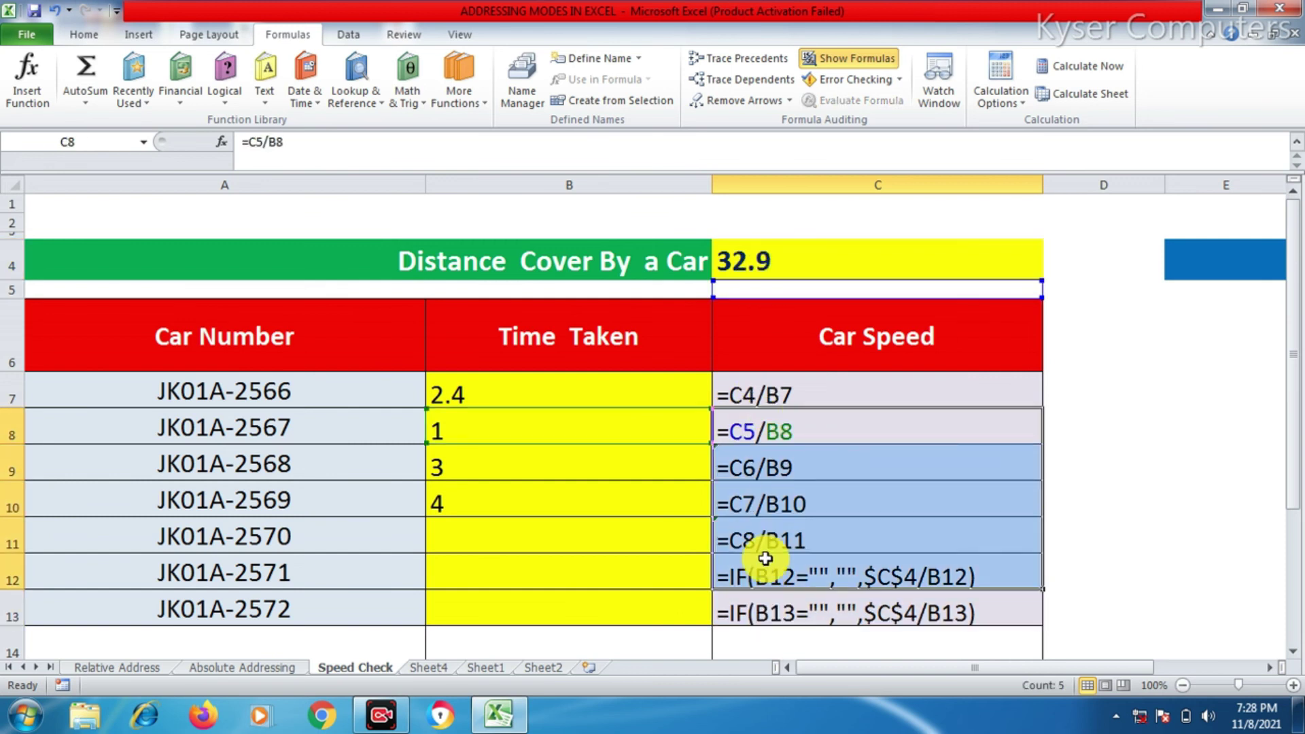
pyautogui.press('Delete')
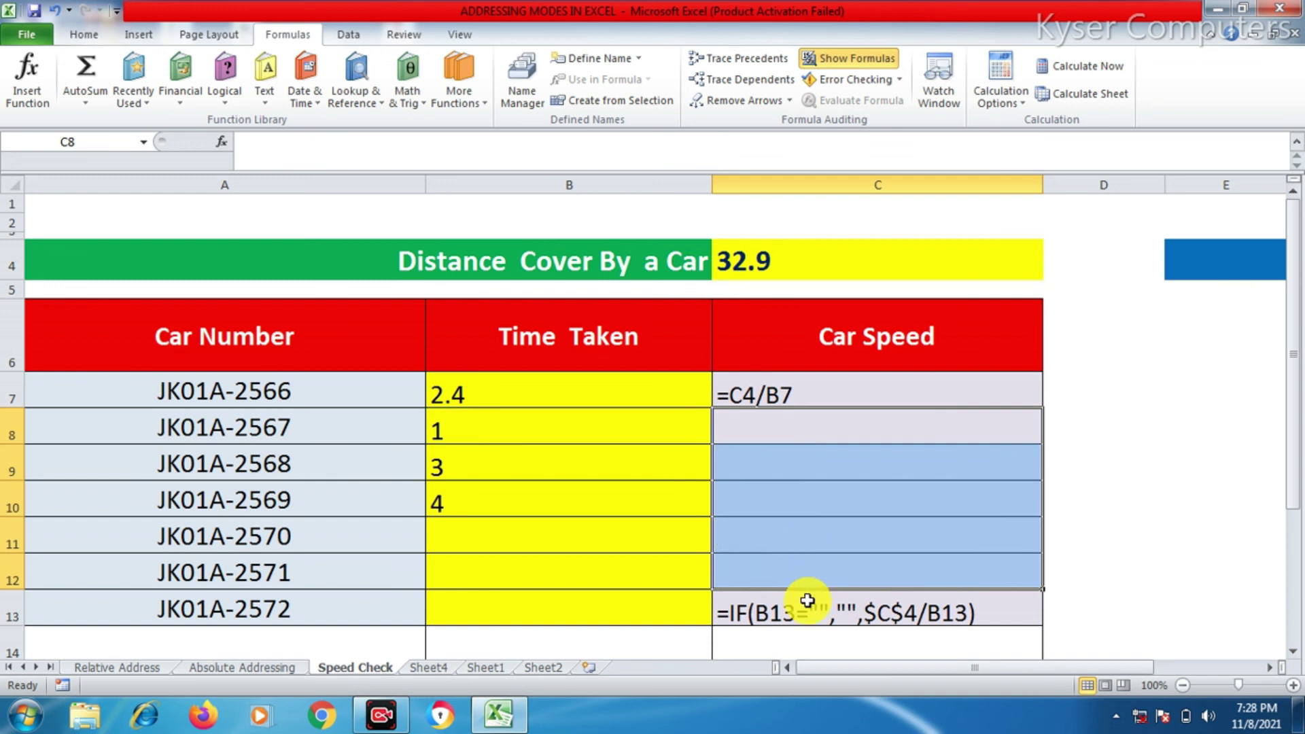
pyautogui.click(783, 615)
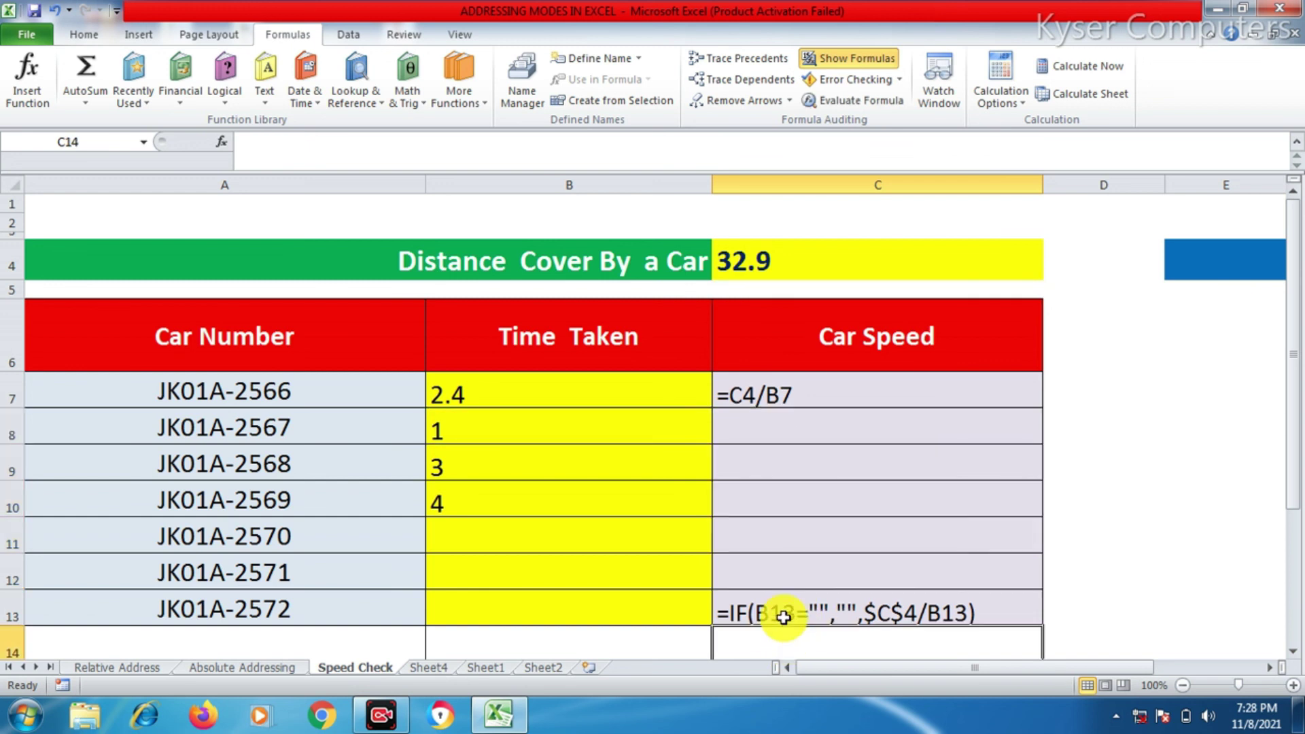
pyautogui.press('Delete')
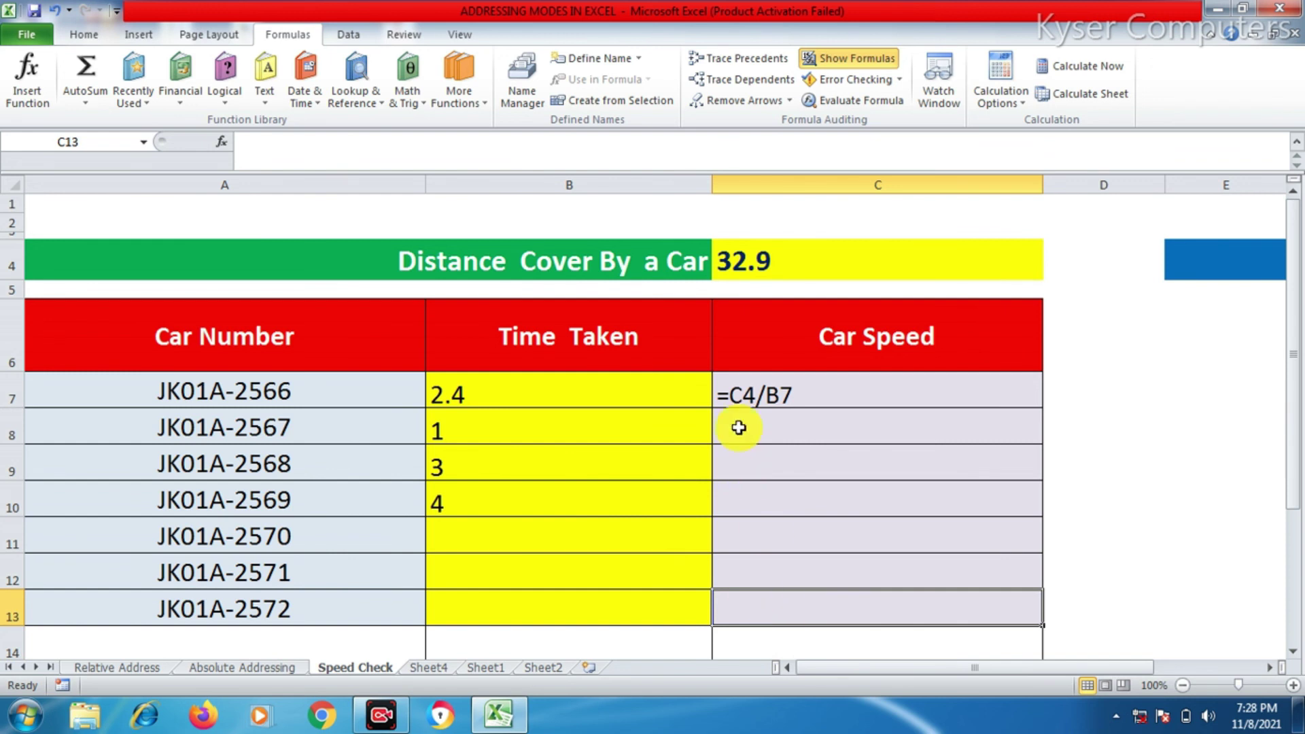
# - Change C7's formula to =$C$4/B7 with F4 and fill it down through C13
pyautogui.click(739, 395)
pyautogui.doubleClick(735, 395)
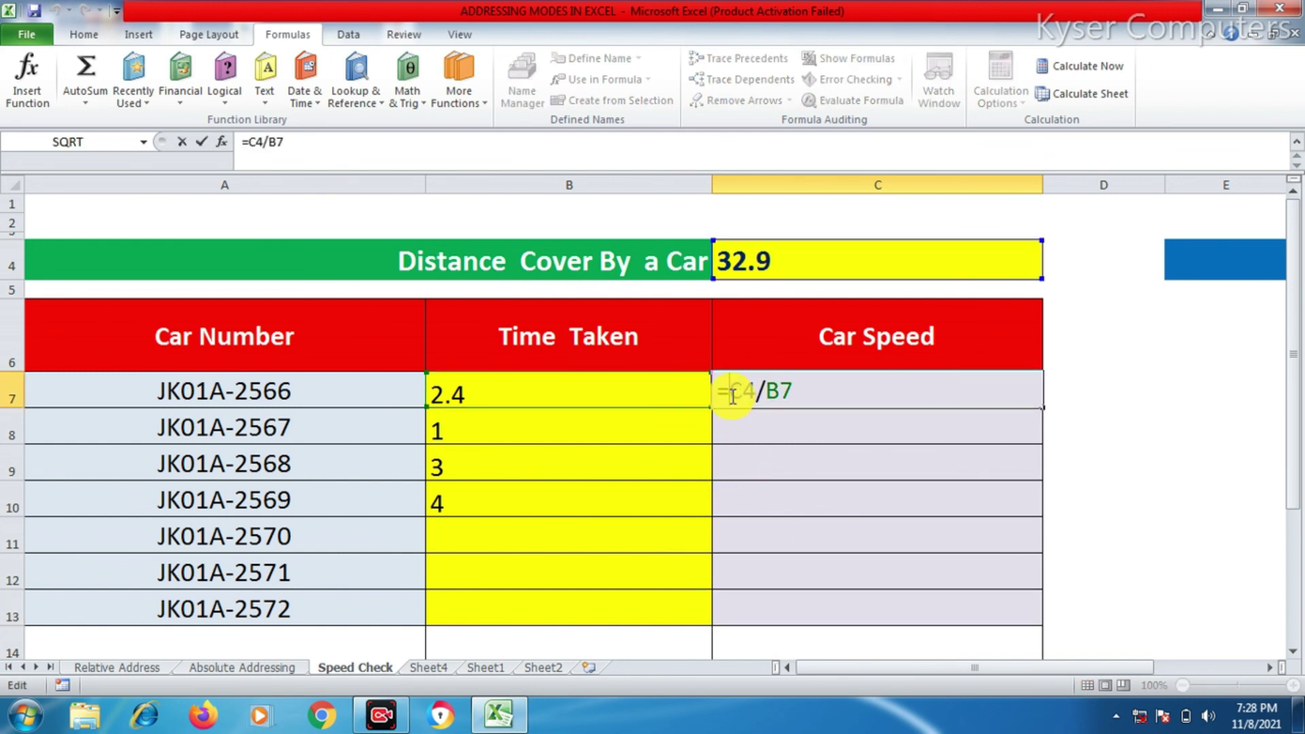
pyautogui.doubleClick(741, 390)
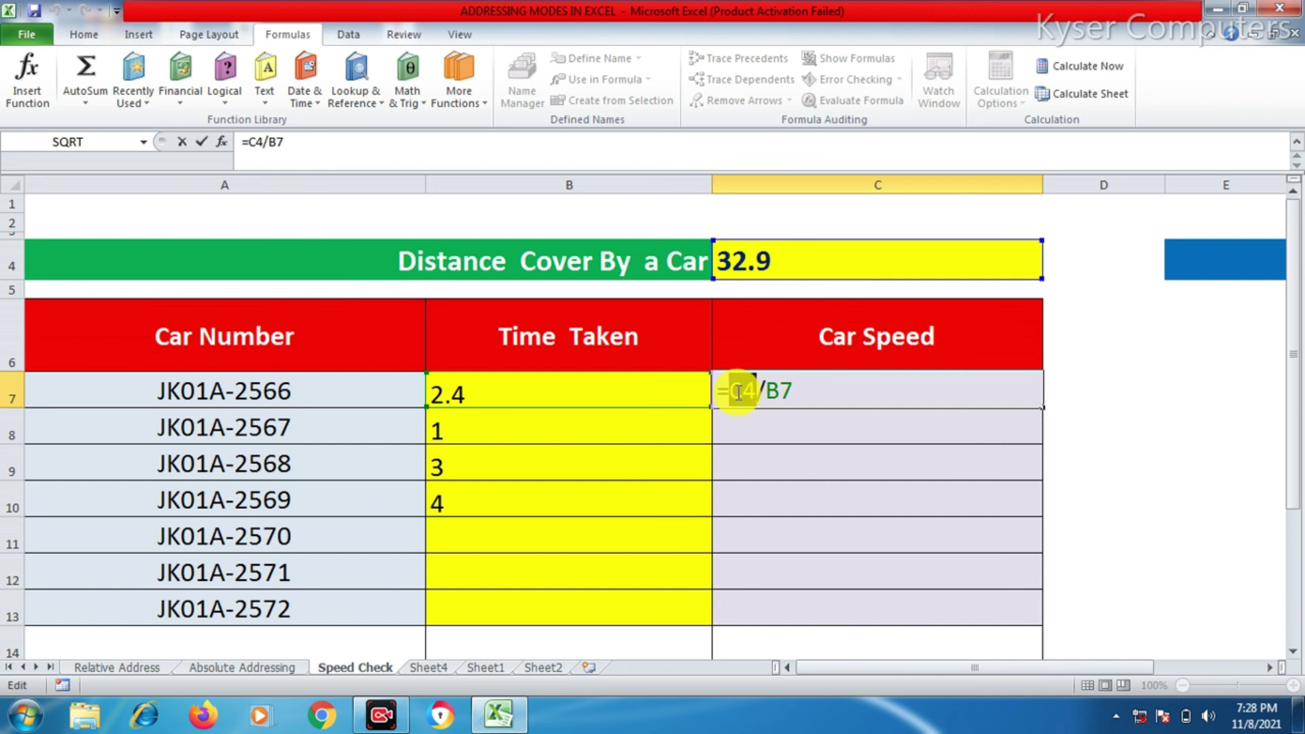
pyautogui.press('F4')
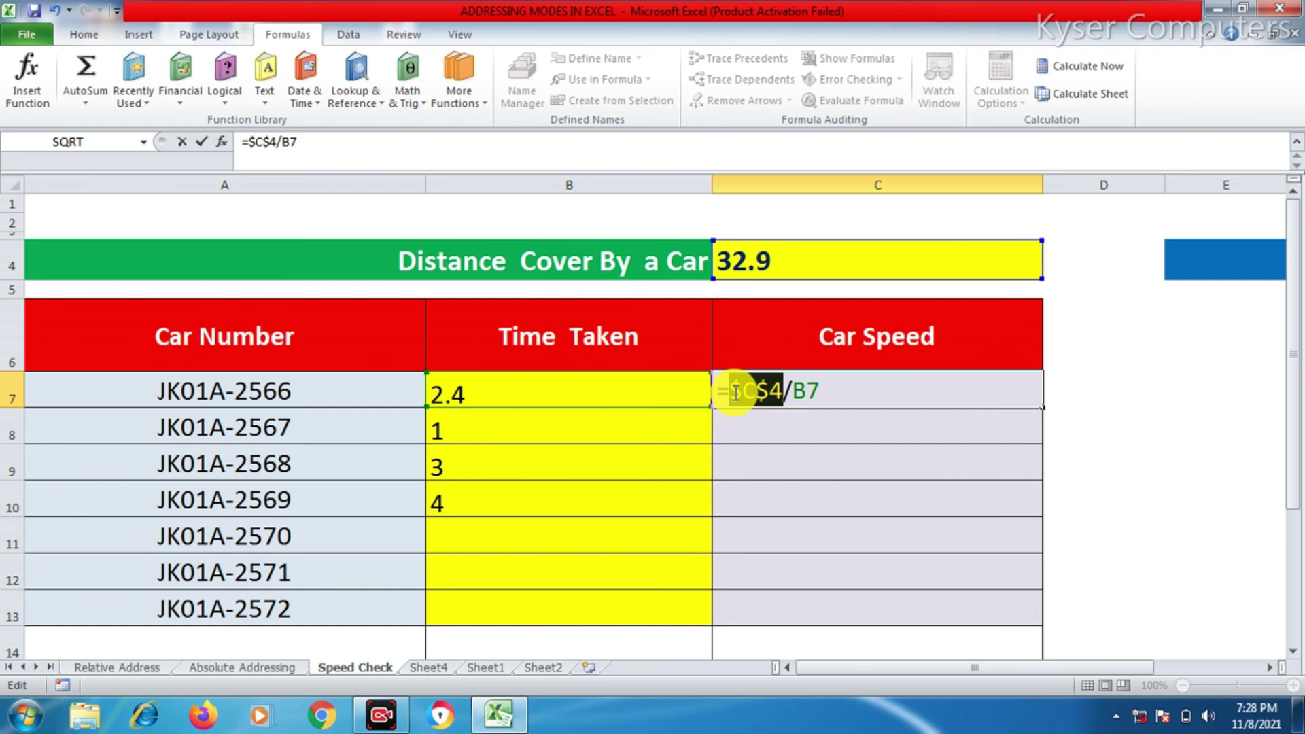
pyautogui.press('Return')
pyautogui.hotkey('ctrl', '`')
pyautogui.click(877, 396)
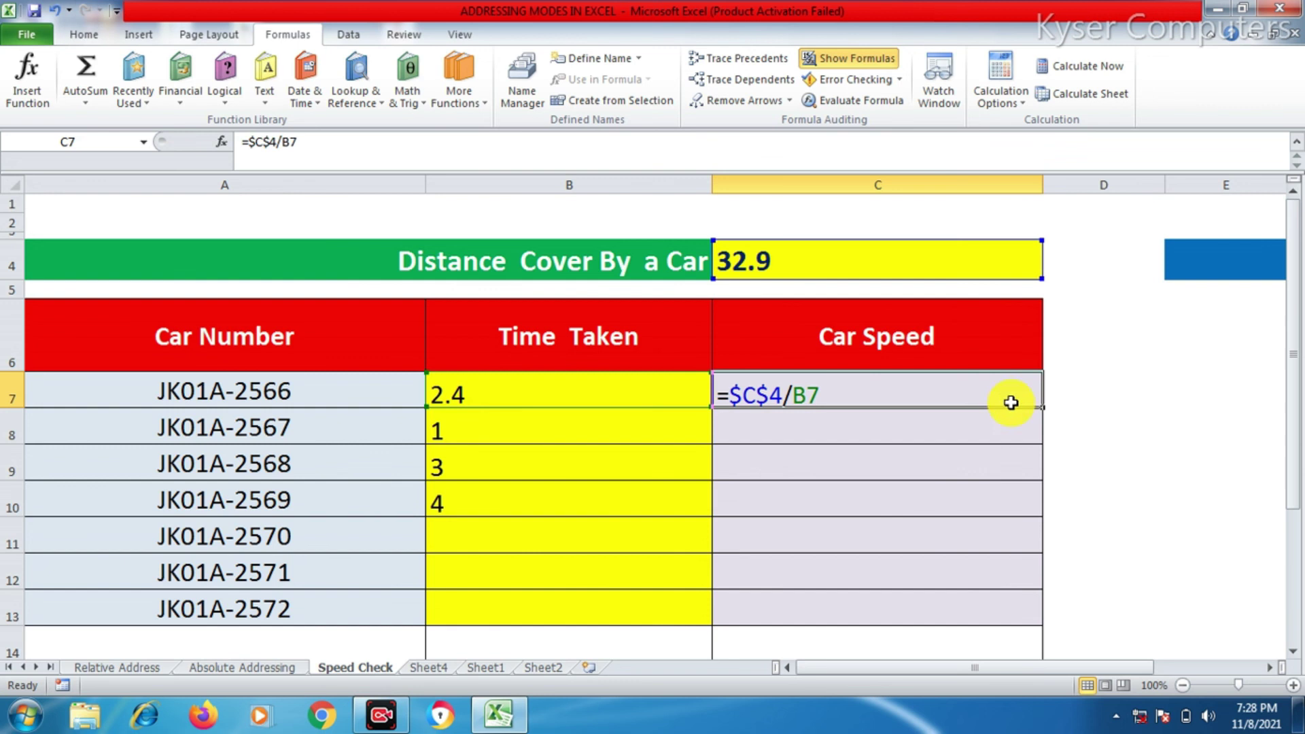
pyautogui.moveTo(1043, 408); pyautogui.dragTo(1010, 615)
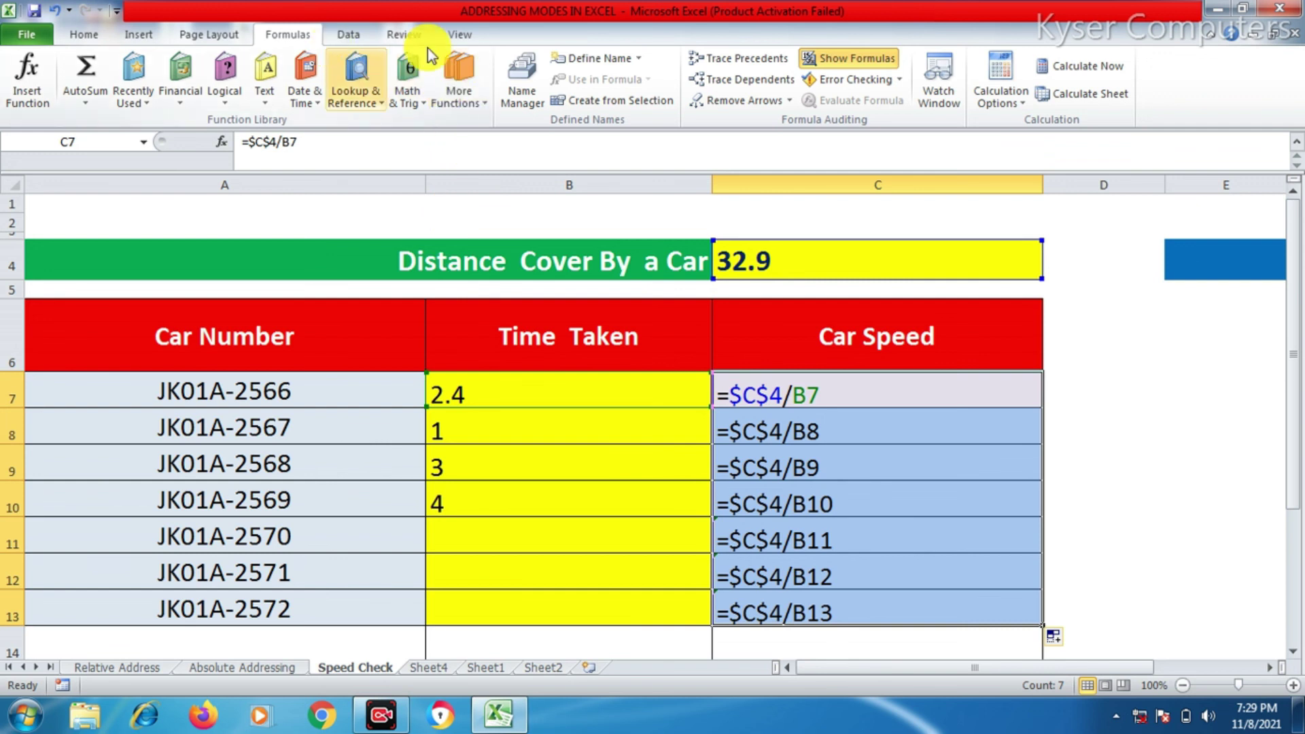
# - Turn off Show Formulas and enter a time of 2 hrs in B11
pyautogui.click(827, 59)
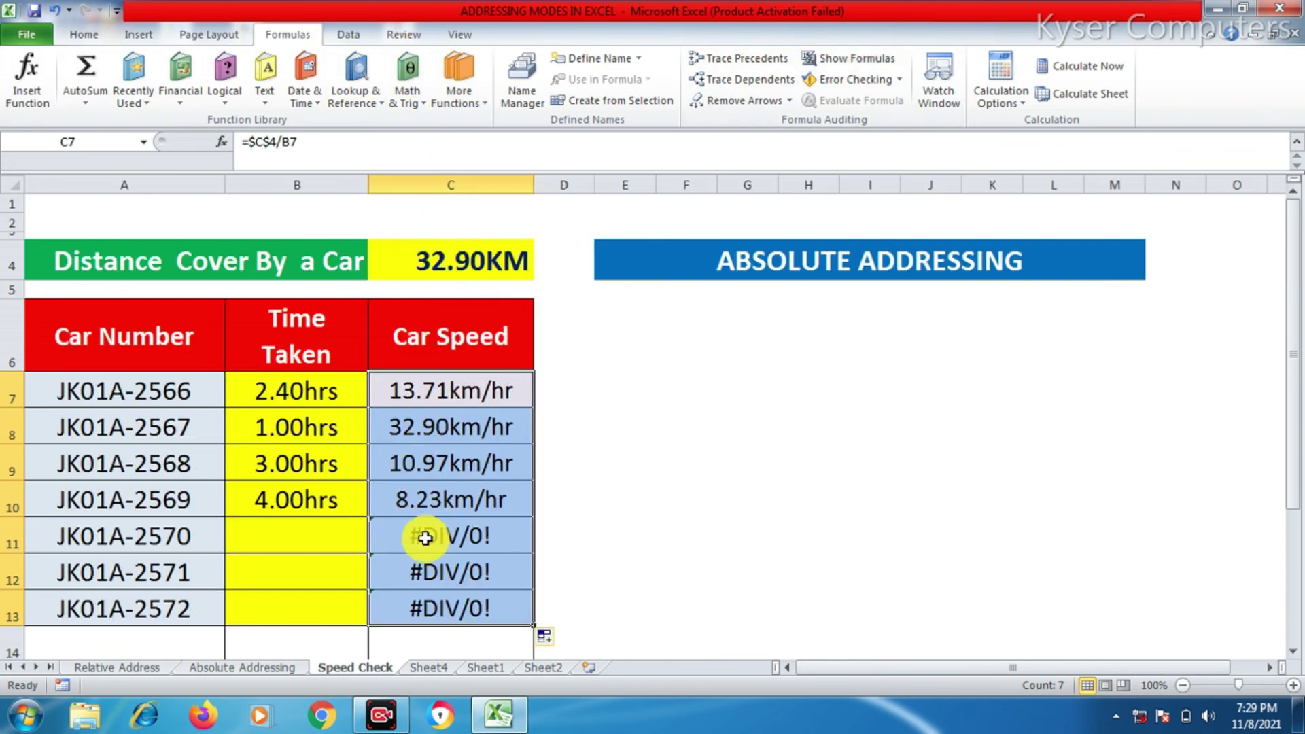
pyautogui.click(343, 533)
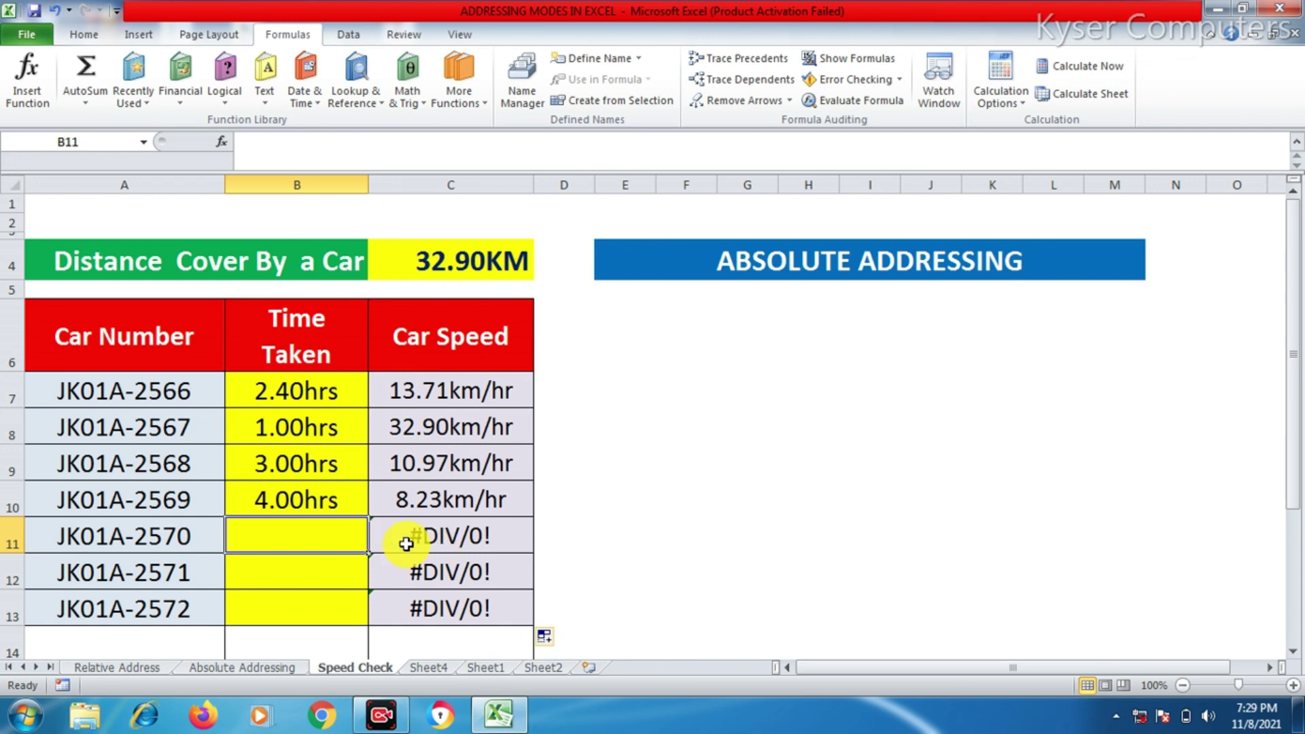
pyautogui.write('2')
pyautogui.press('Return')
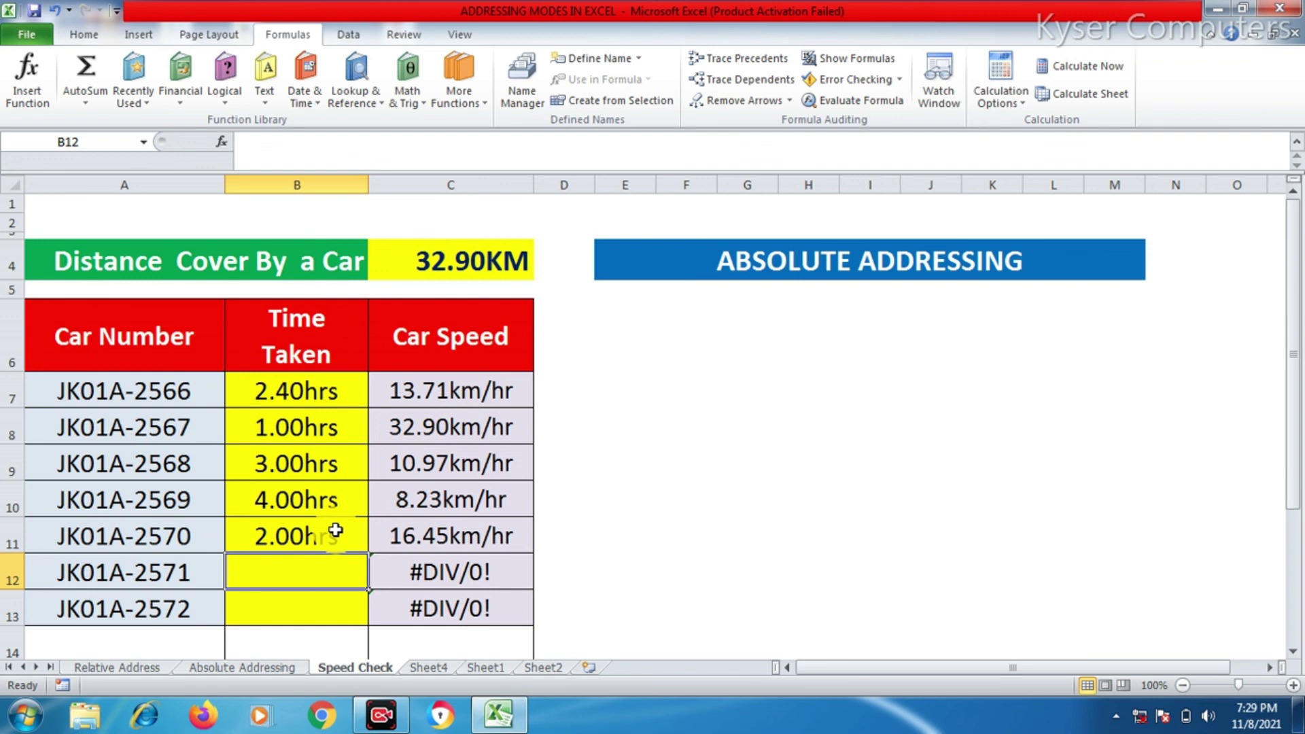
# - Enter 8 and 12 hrs in B12:B13, then check the speed formula in C13
pyautogui.write('2')
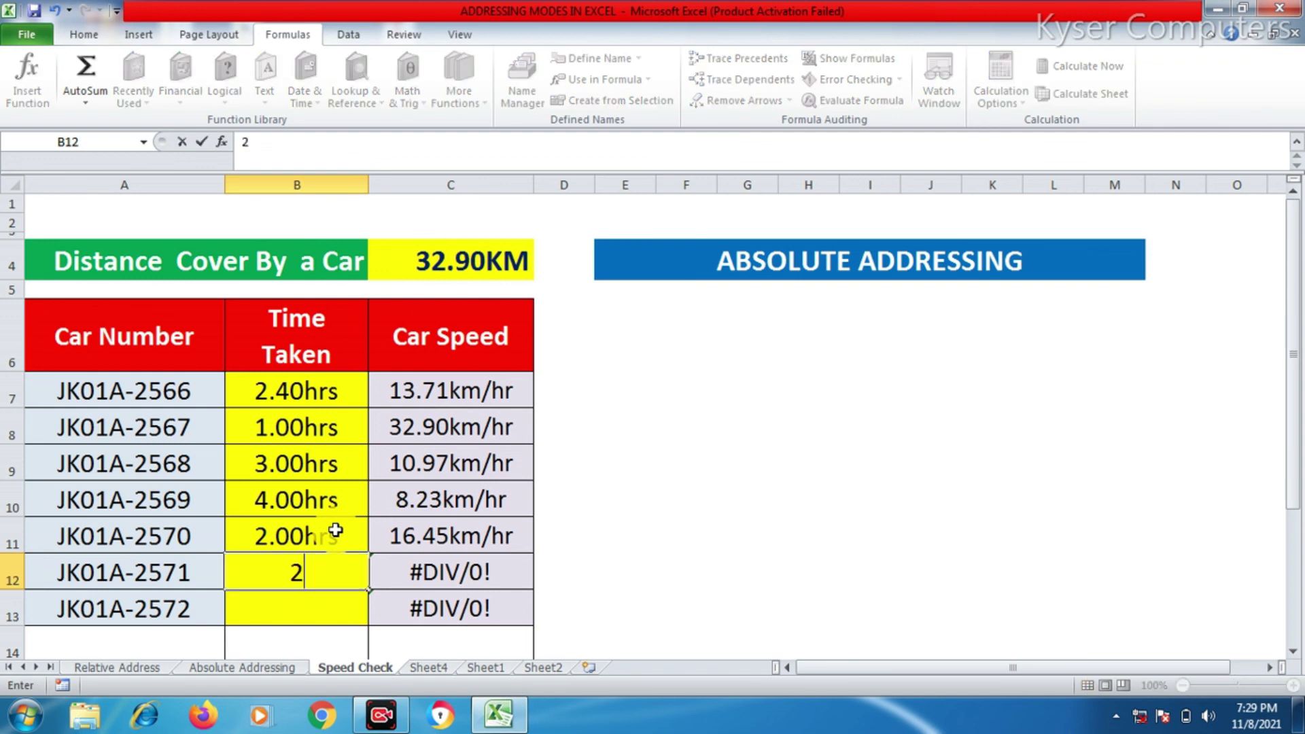
pyautogui.press('BackSpace')
pyautogui.write('8')
pyautogui.press('Return')
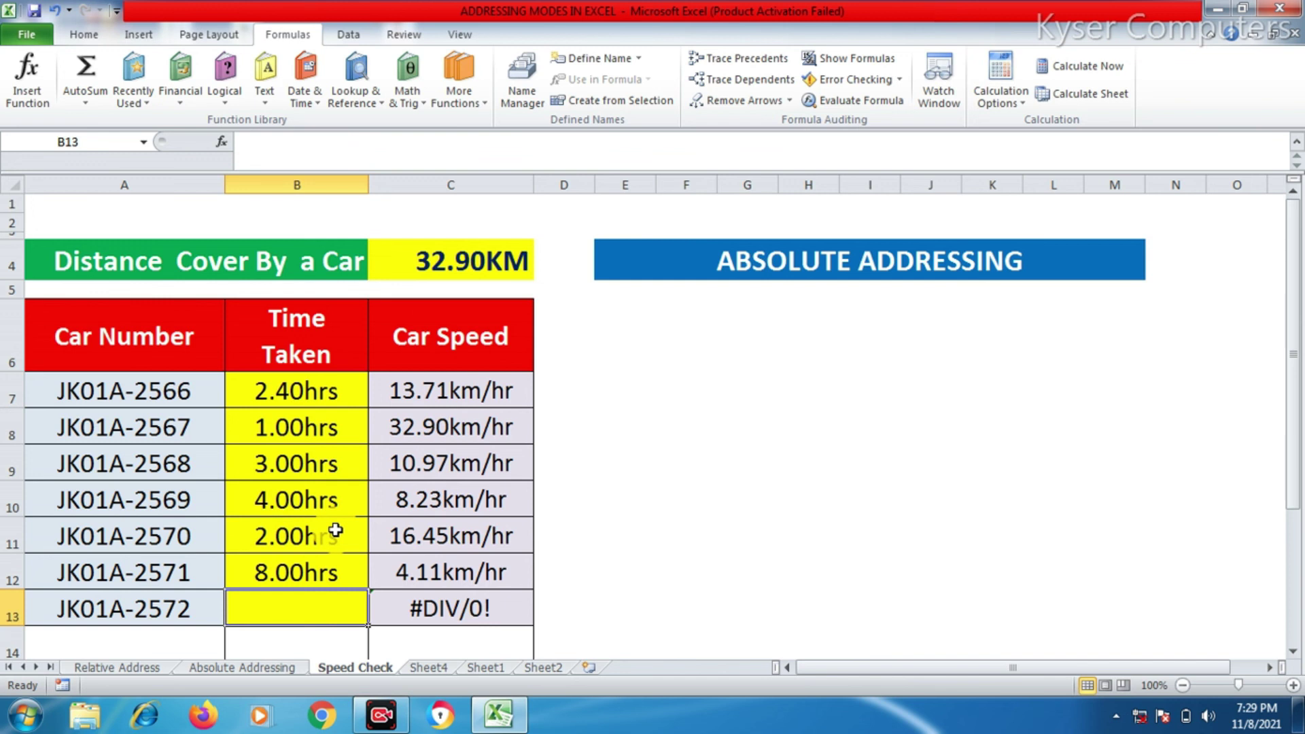
pyautogui.write('12')
pyautogui.press('Return')
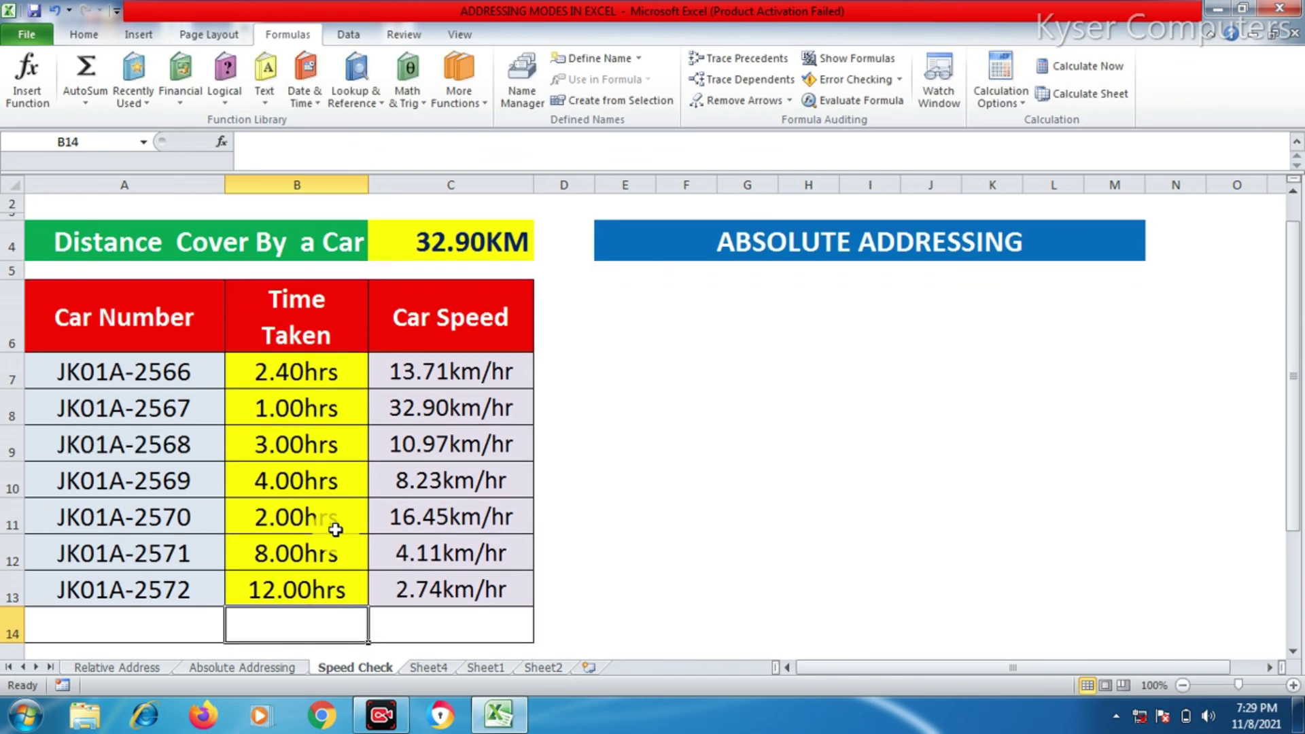
pyautogui.scroll(1, 335, 530)
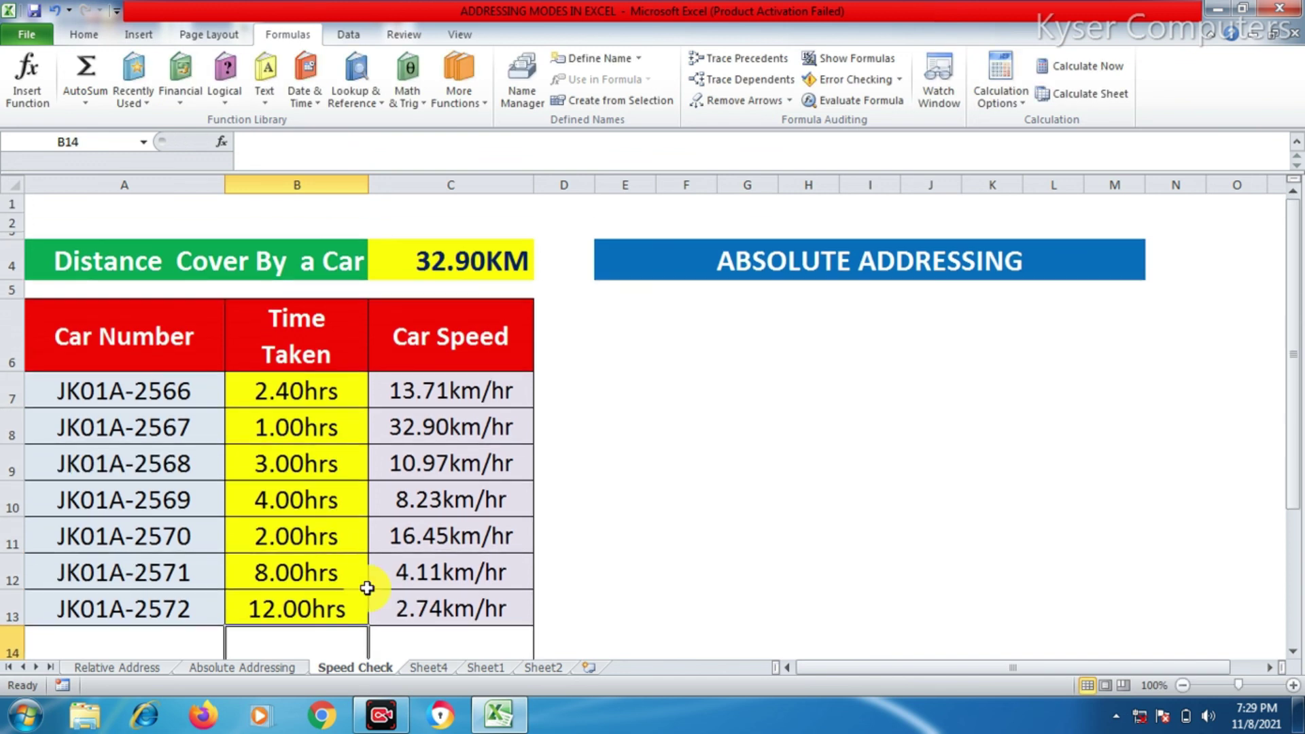
pyautogui.click(438, 608)
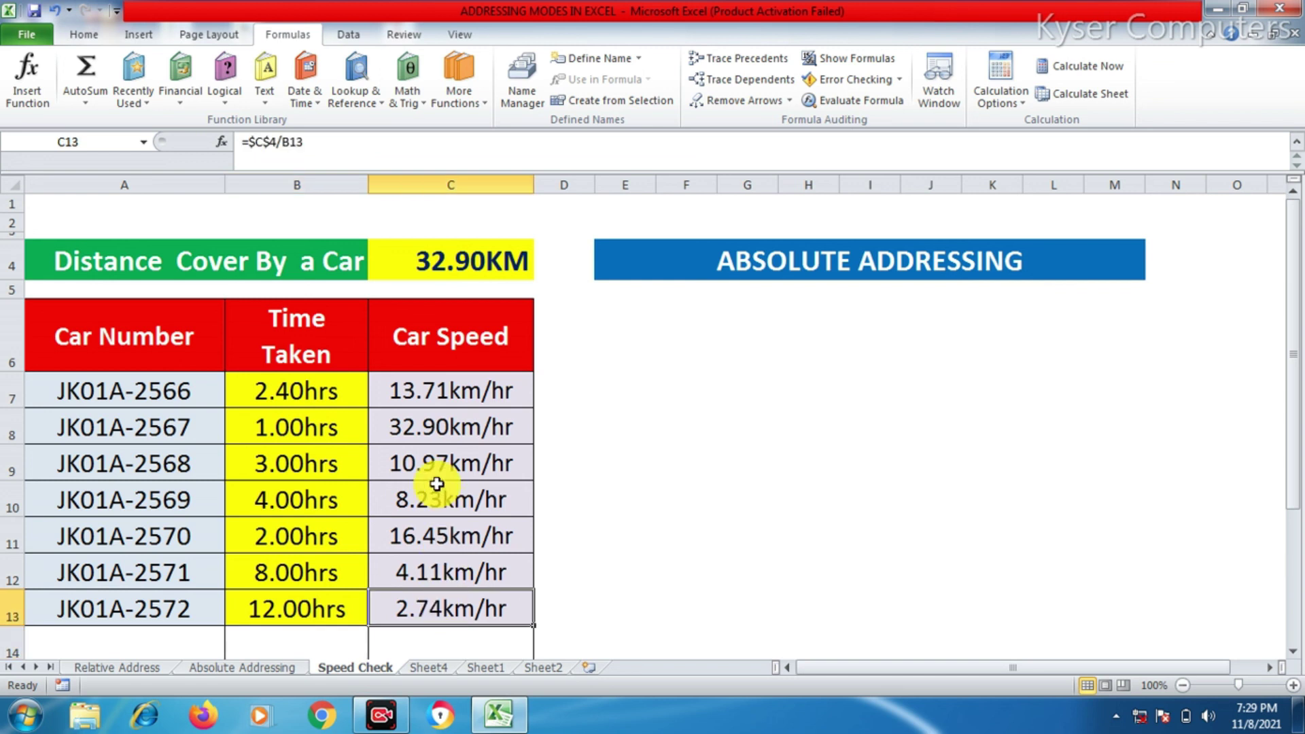